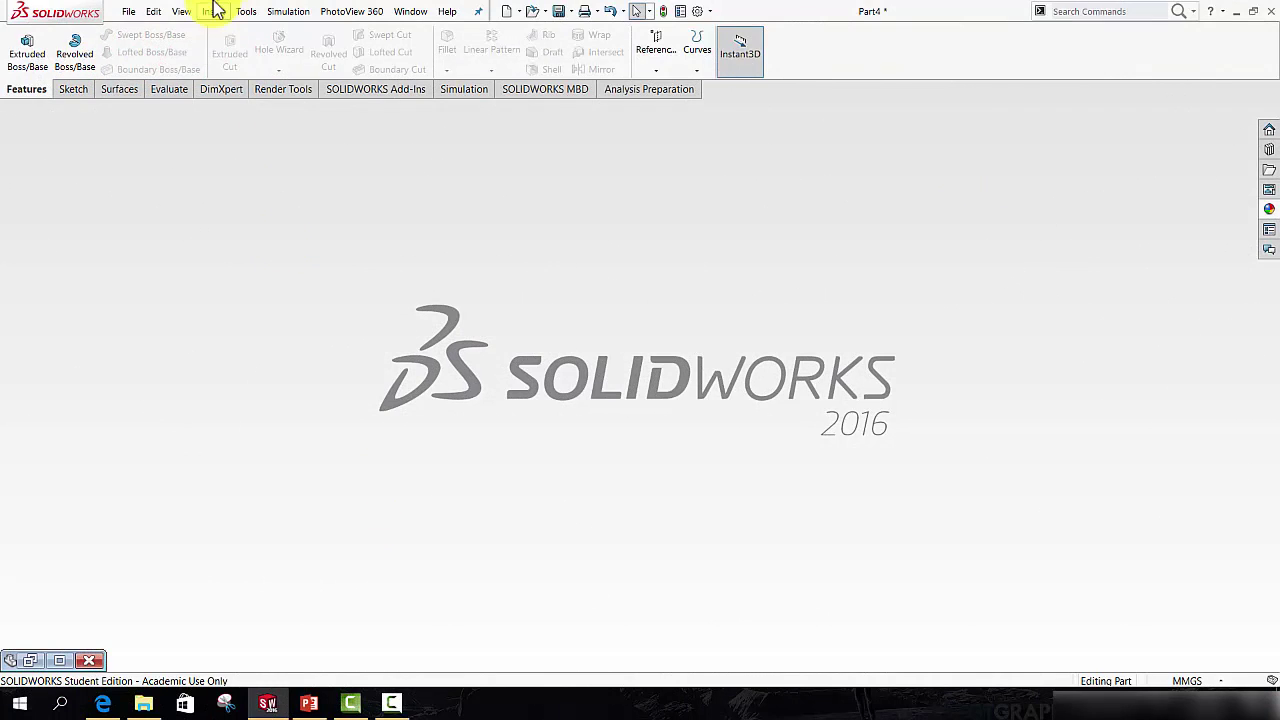
pyautogui.click(129, 12)
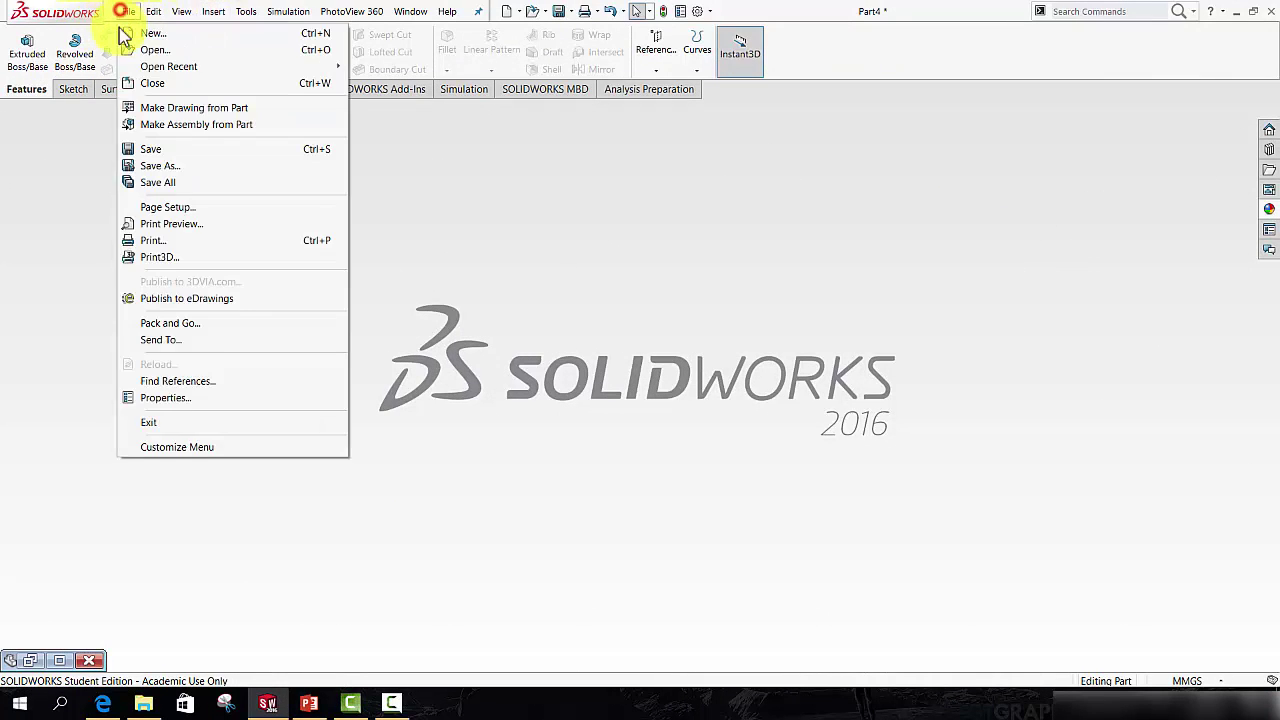
pyautogui.click(130, 31)
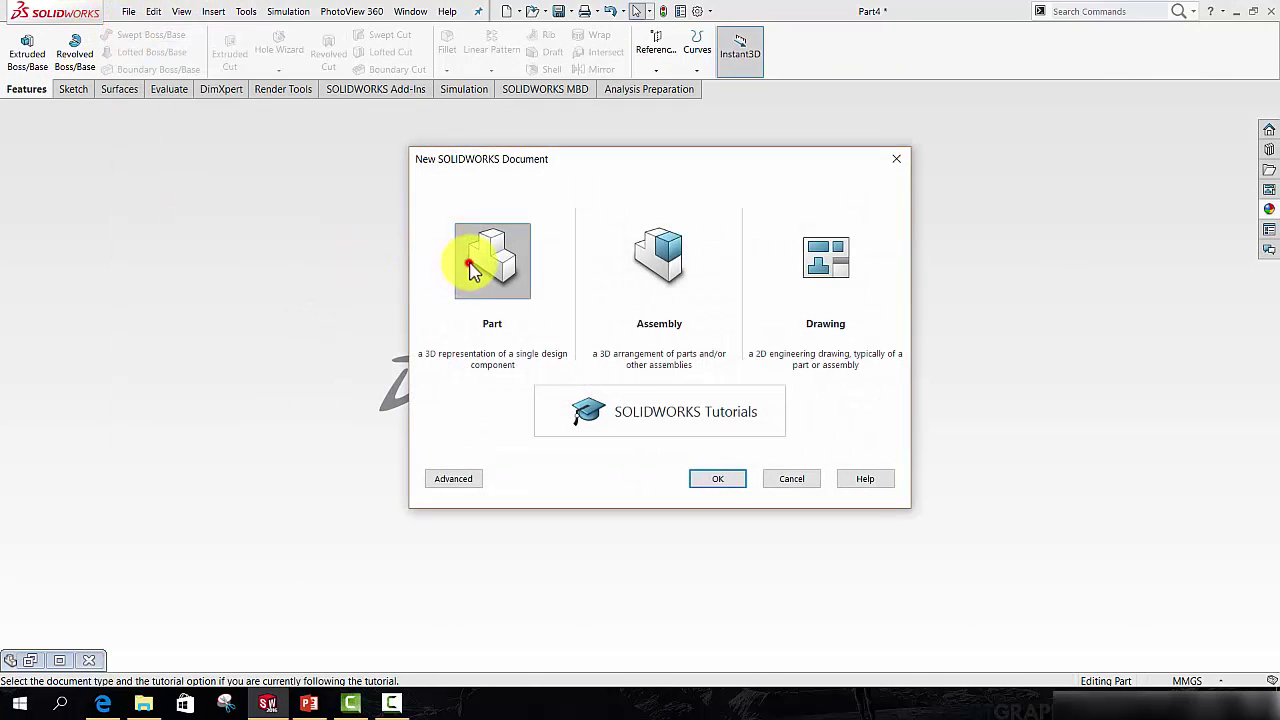
pyautogui.click(469, 264)
pyautogui.press('Return')
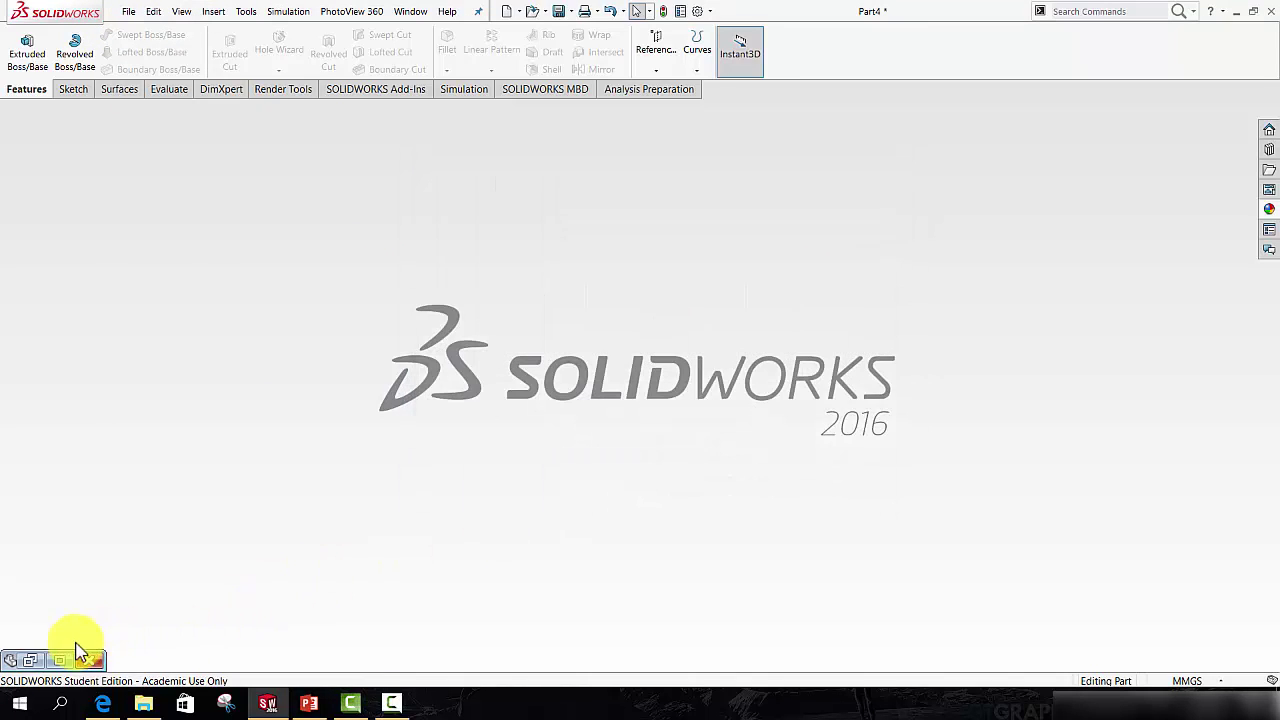
# Step: Bring up the minimized Part4 document and start a Line sketch on the Front Plane
pyautogui.click(70, 655)
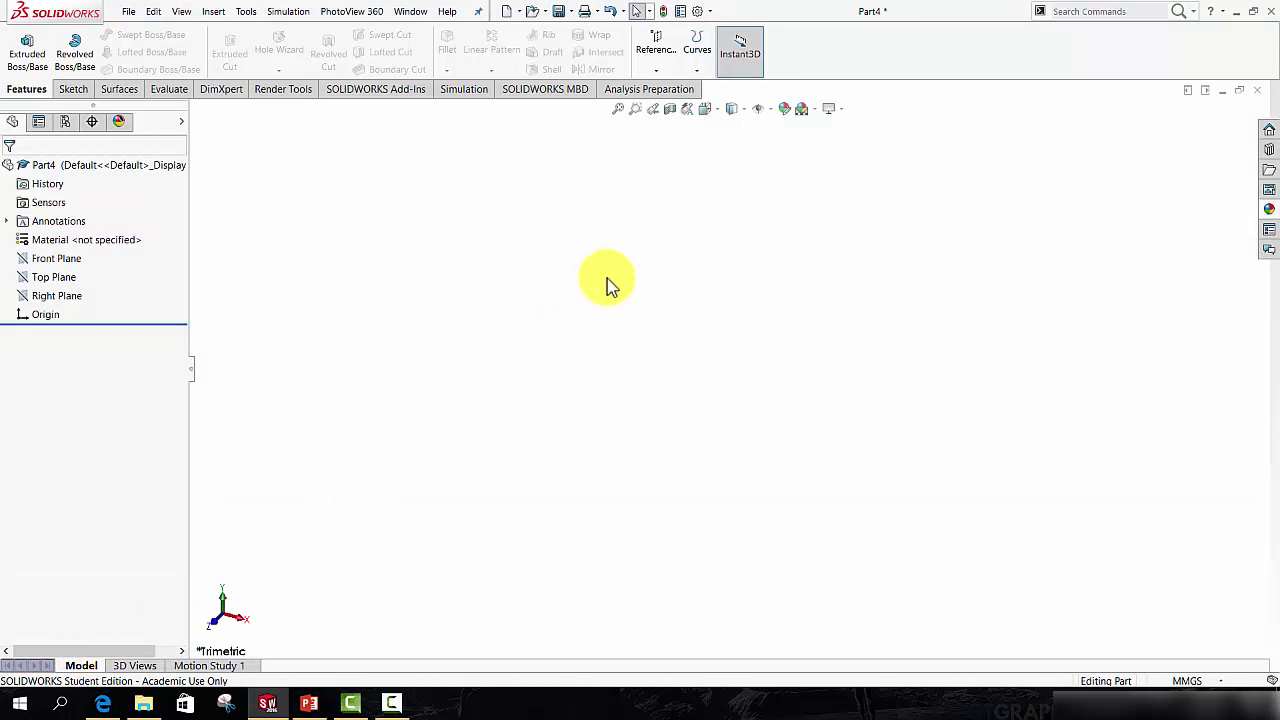
pyautogui.click(67, 89)
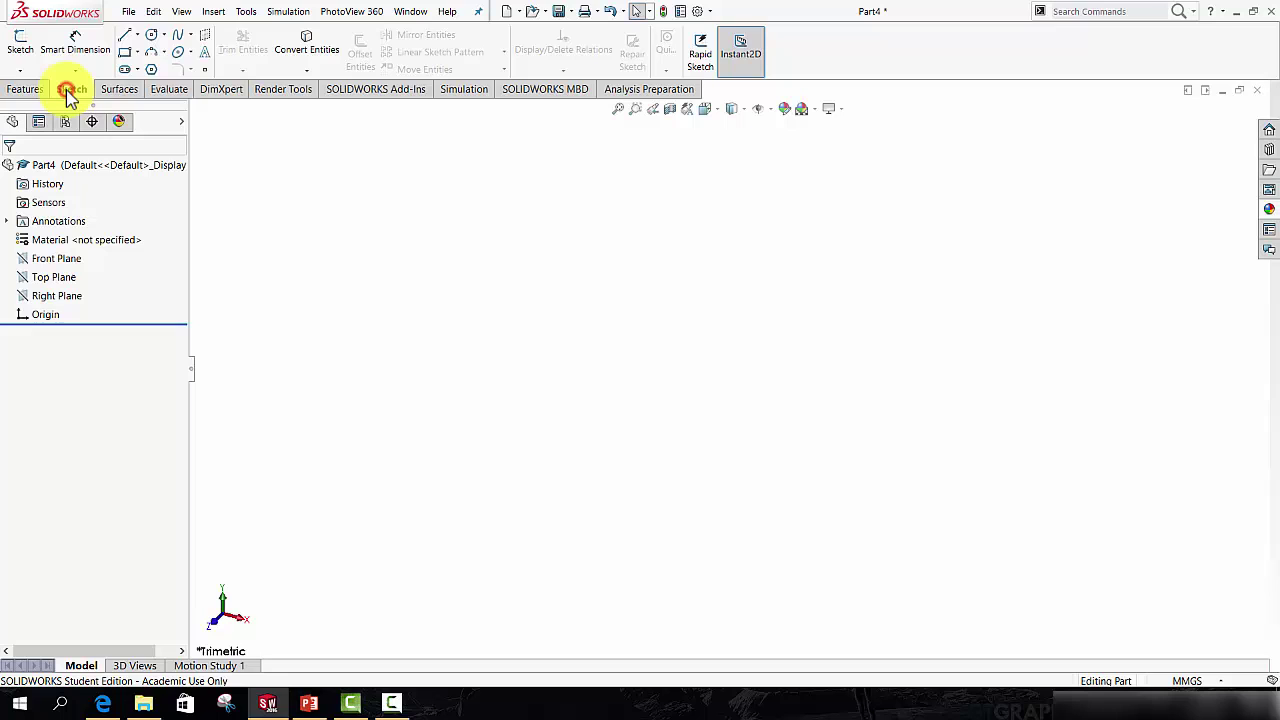
pyautogui.click(127, 37)
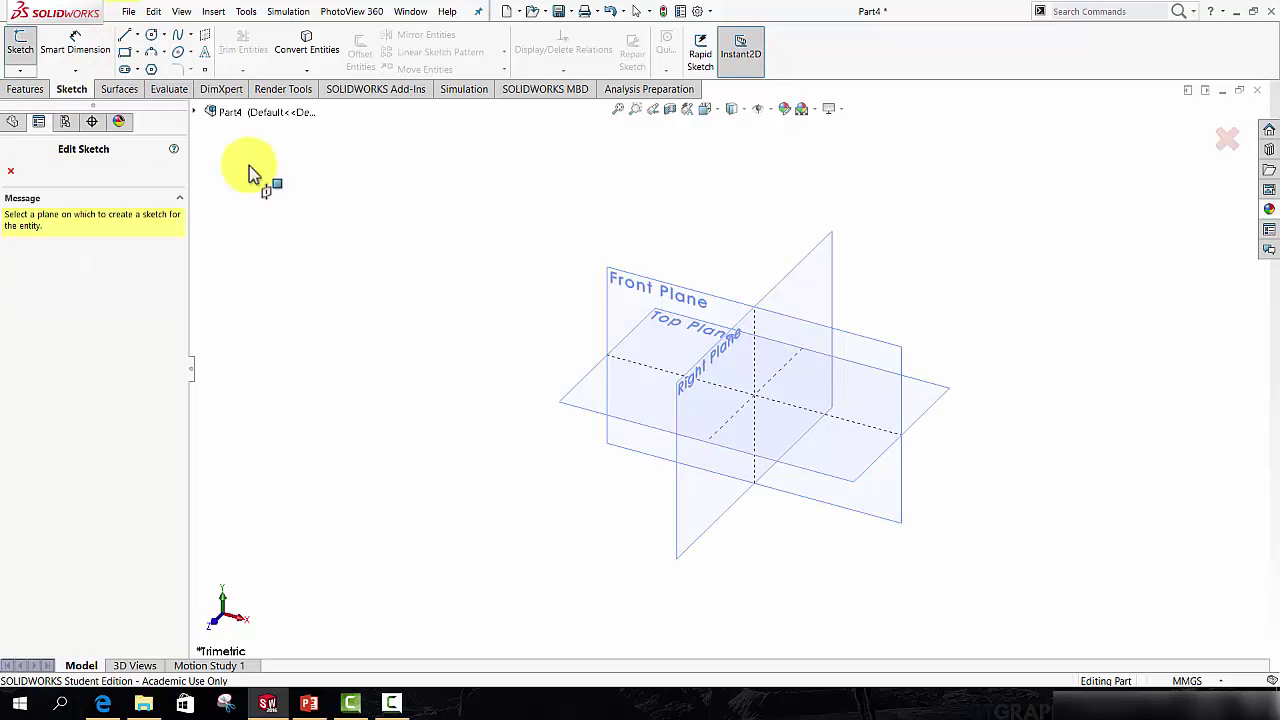
pyautogui.click(623, 274)
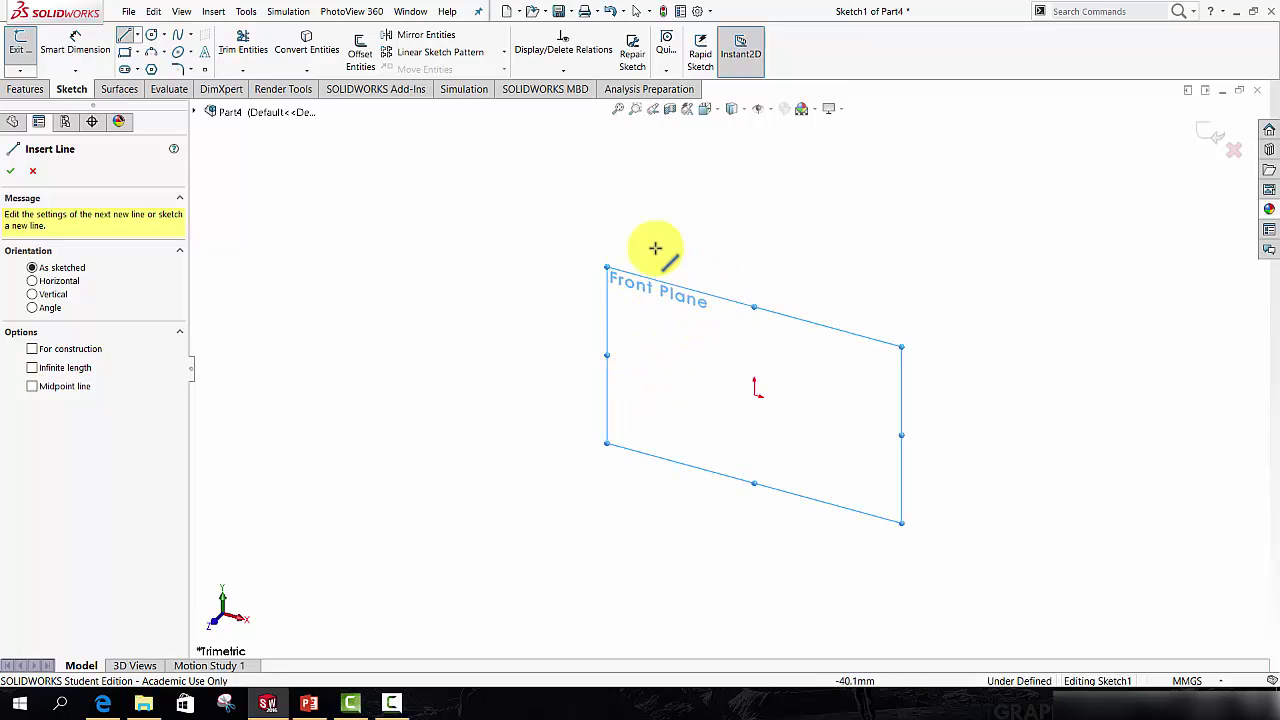
pyautogui.press('space')
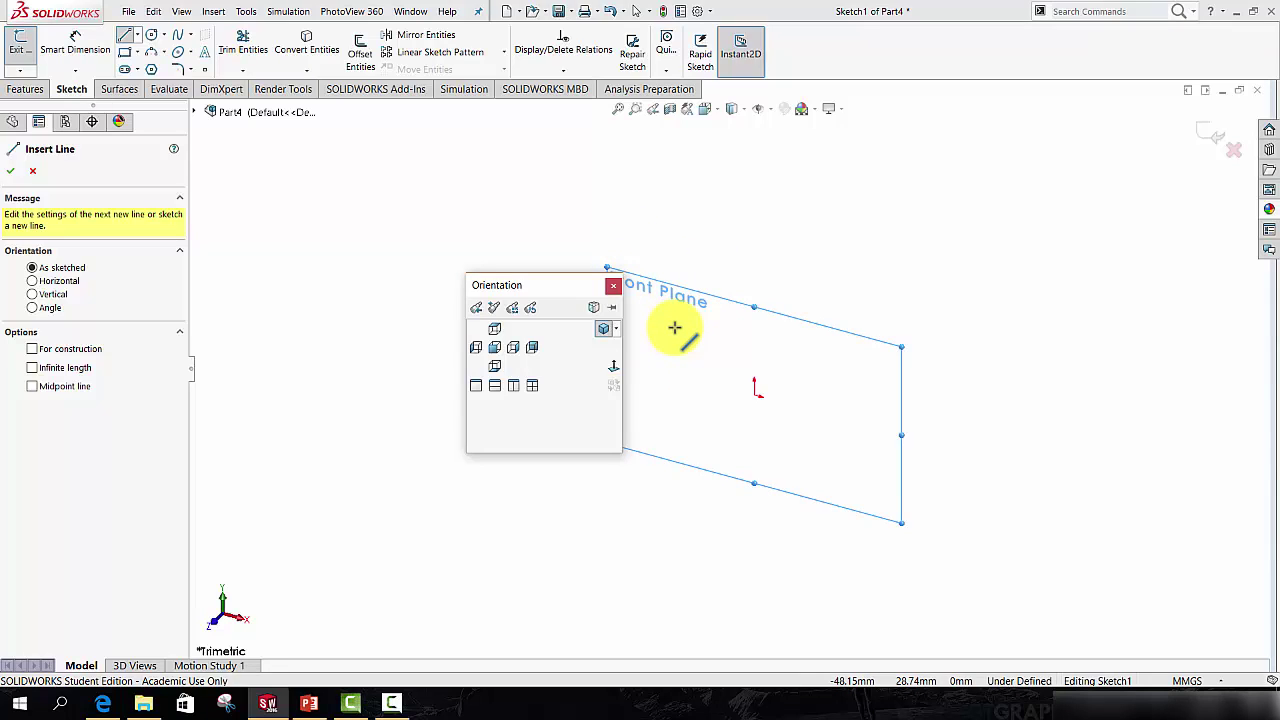
pyautogui.click(613, 368)
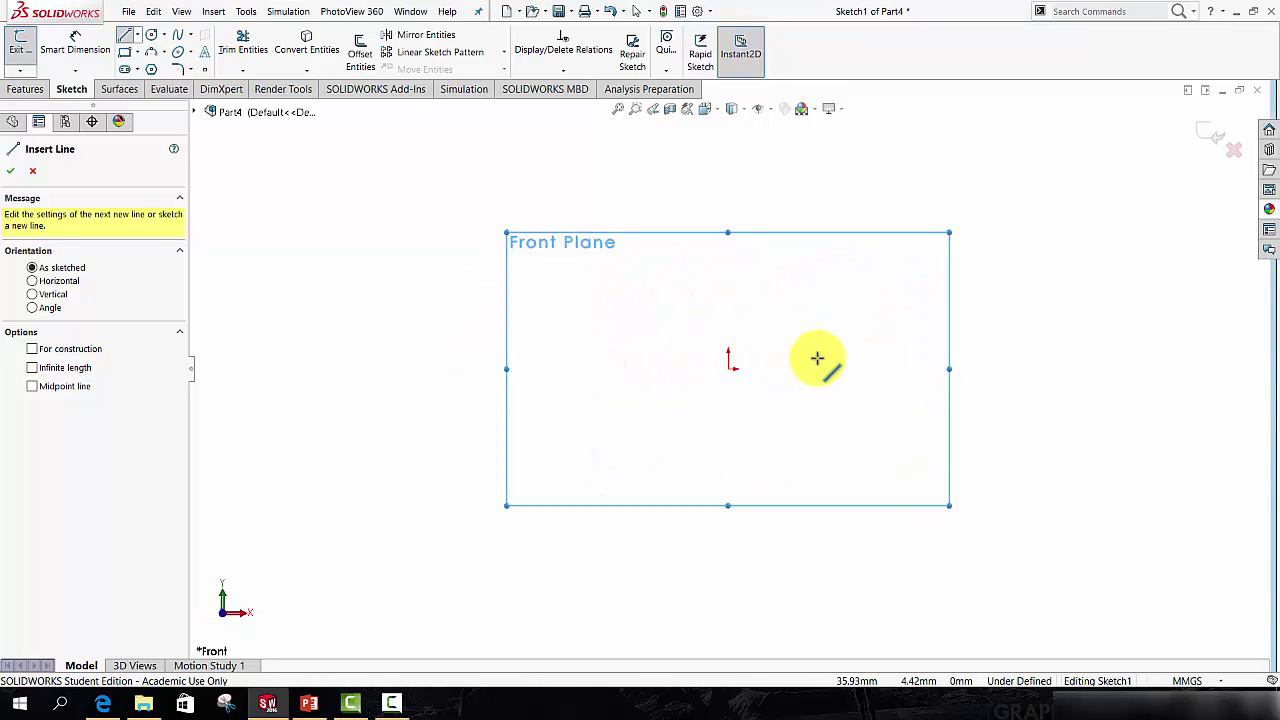
# Step: Sketch the base from the origin: a bottom edge about 47 mm long, the right edge, and a top segment about 24 mm long
pyautogui.scroll(-3, 817, 358)
pyautogui.scroll(2, 834, 300)
pyautogui.scroll(-2, 838, 277)
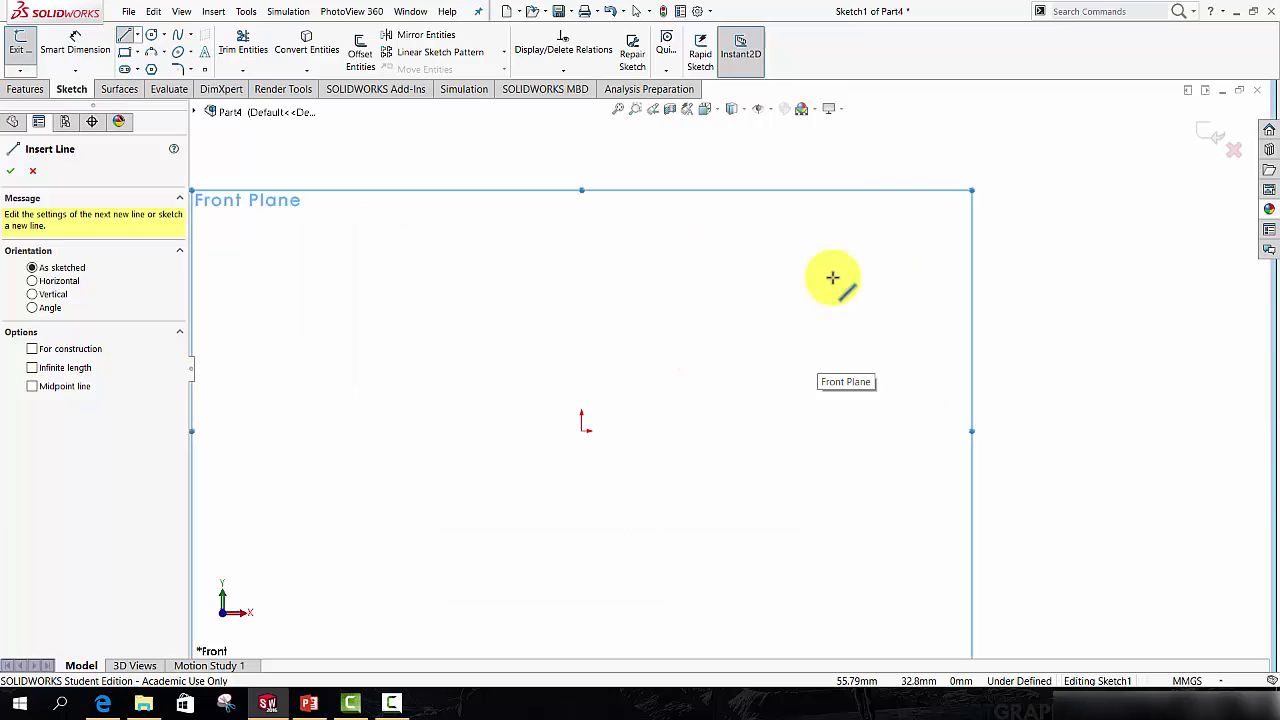
pyautogui.click(583, 430)
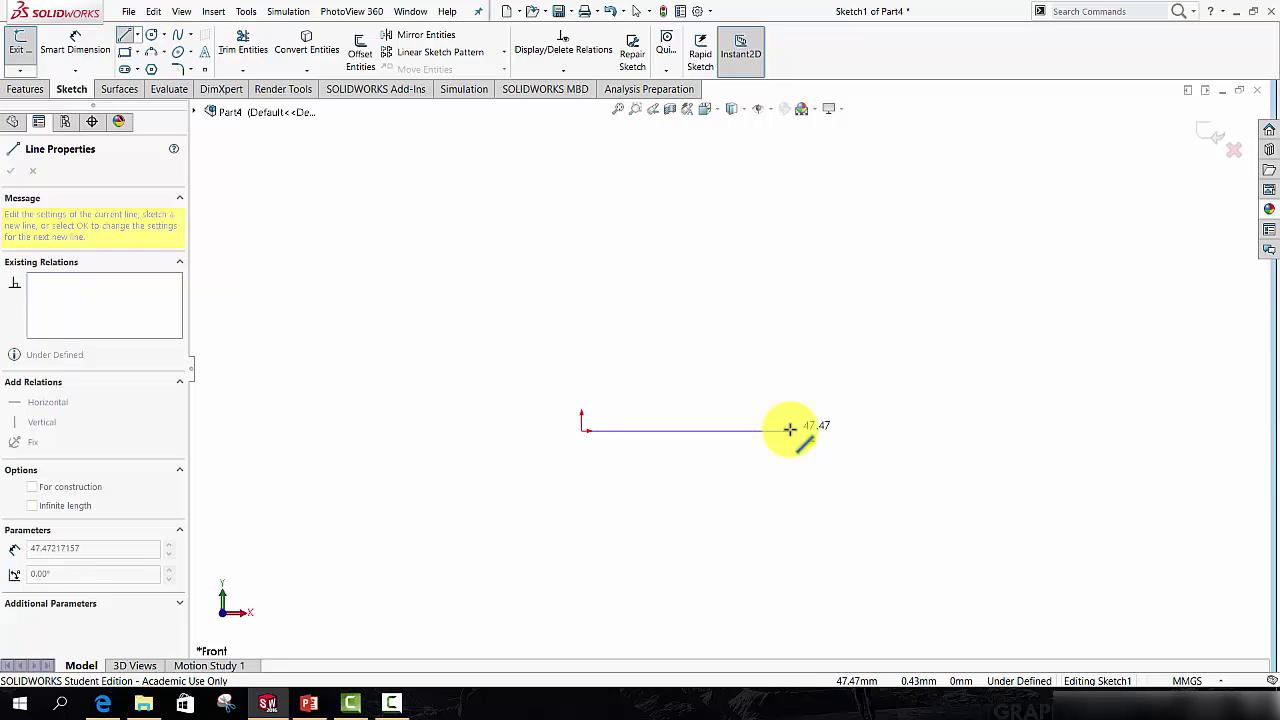
pyautogui.click(790, 429)
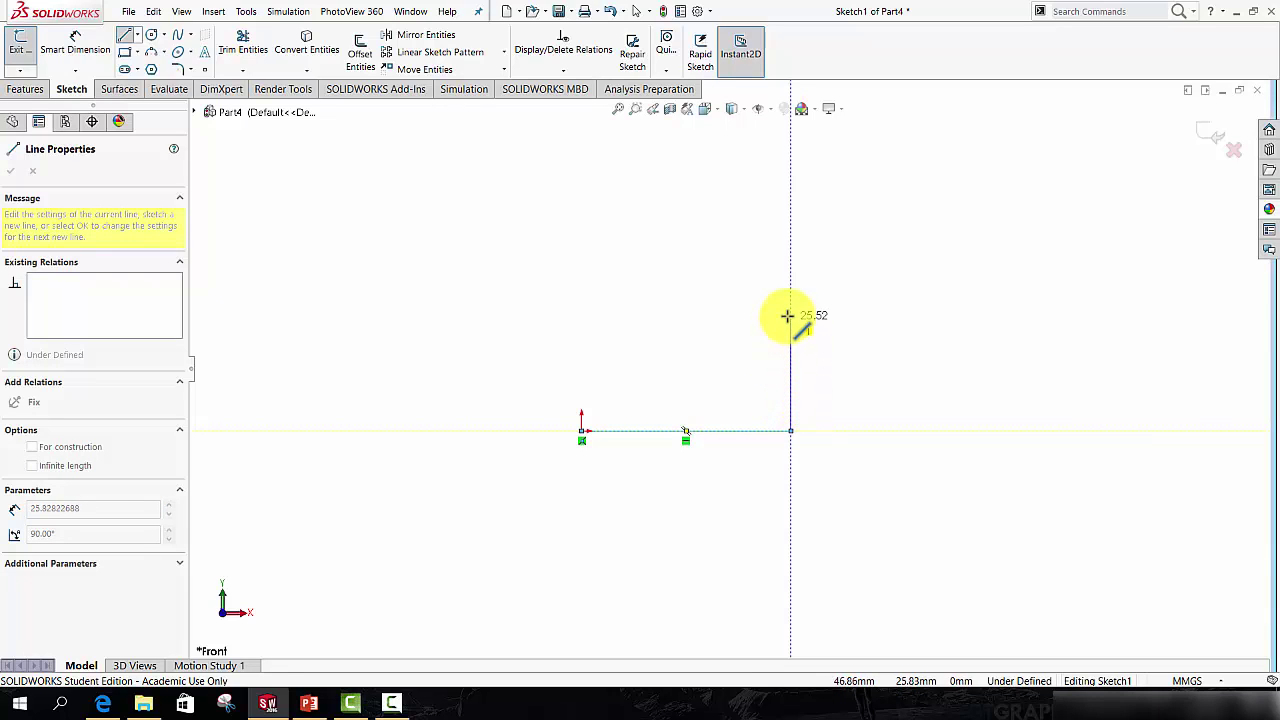
pyautogui.click(790, 374)
pyautogui.click(686, 374)
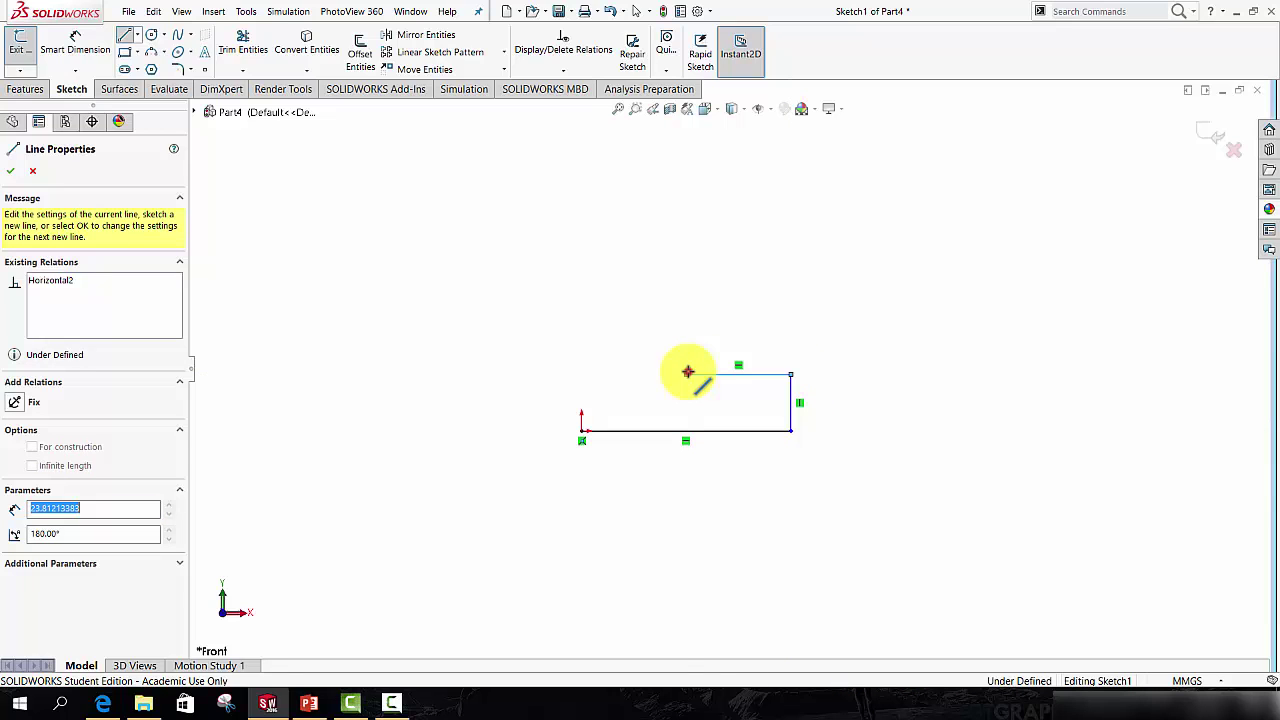
# Step: Complete the inverted-T profile with an upright reaching about 63 mm above the origin and a left ledge about 13 mm high, closing at the origin
pyautogui.click(686, 155)
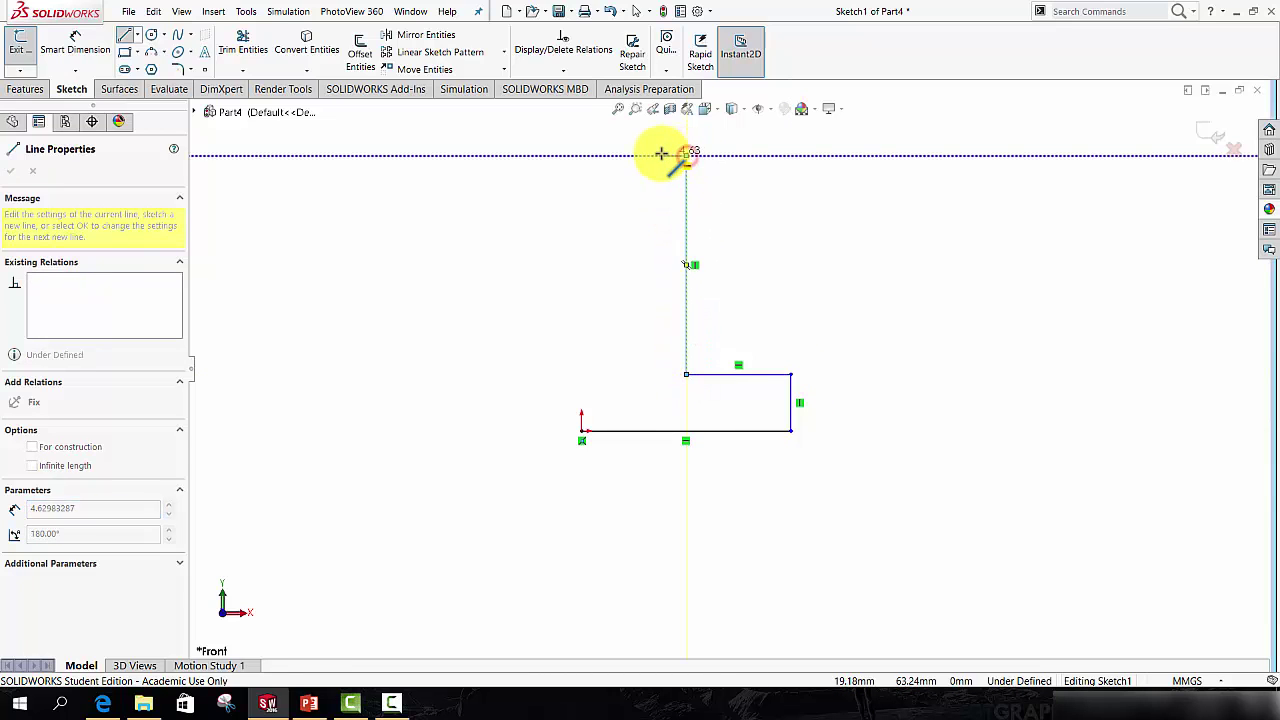
pyautogui.click(634, 155)
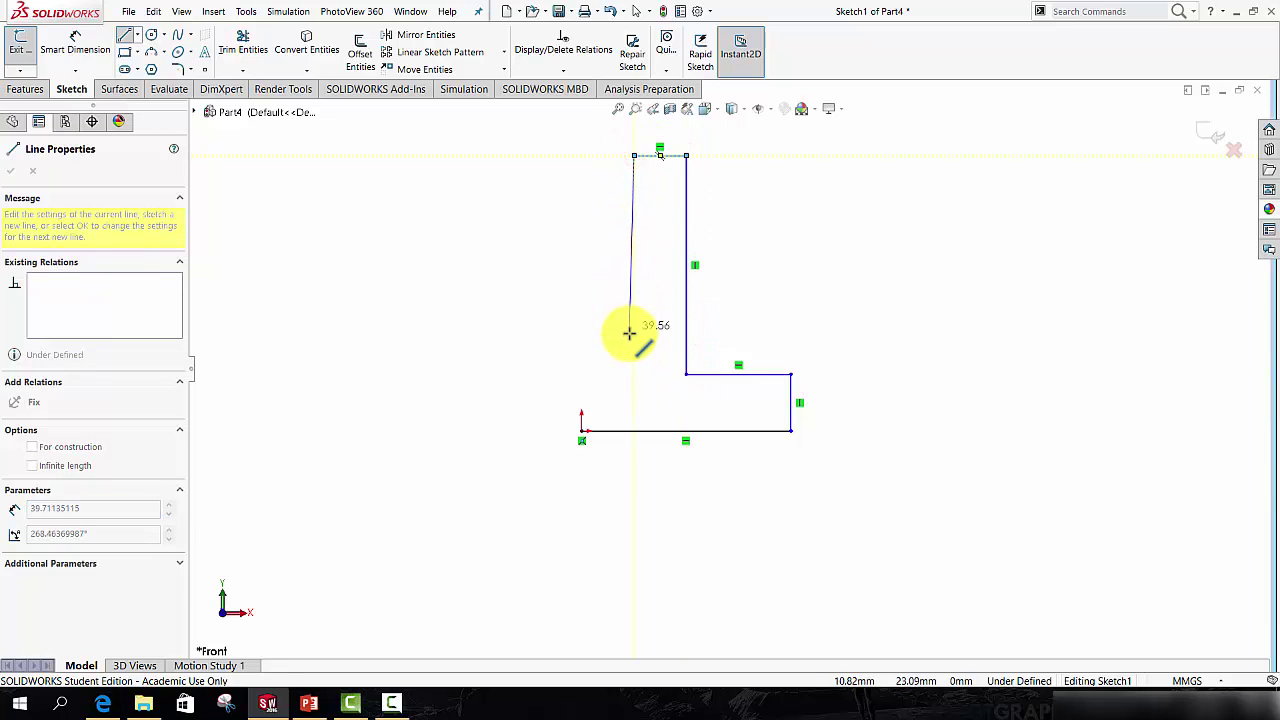
pyautogui.click(634, 374)
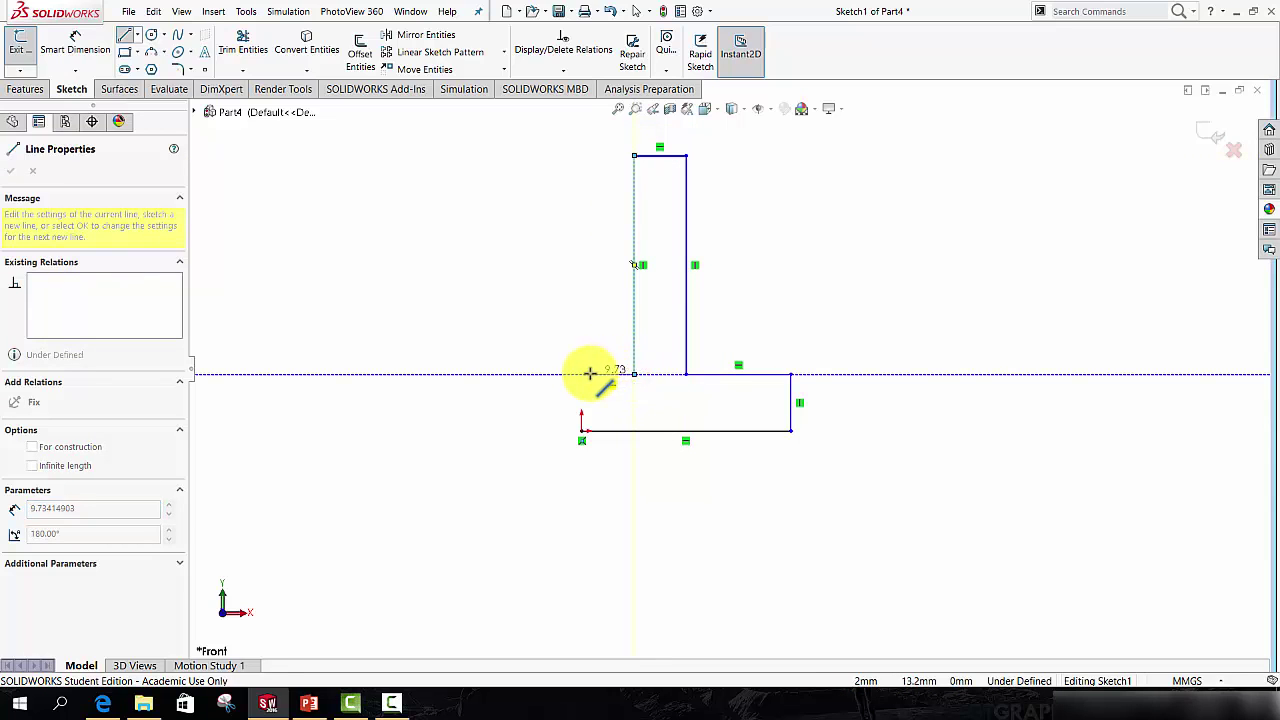
pyautogui.click(581, 374)
pyautogui.click(581, 431)
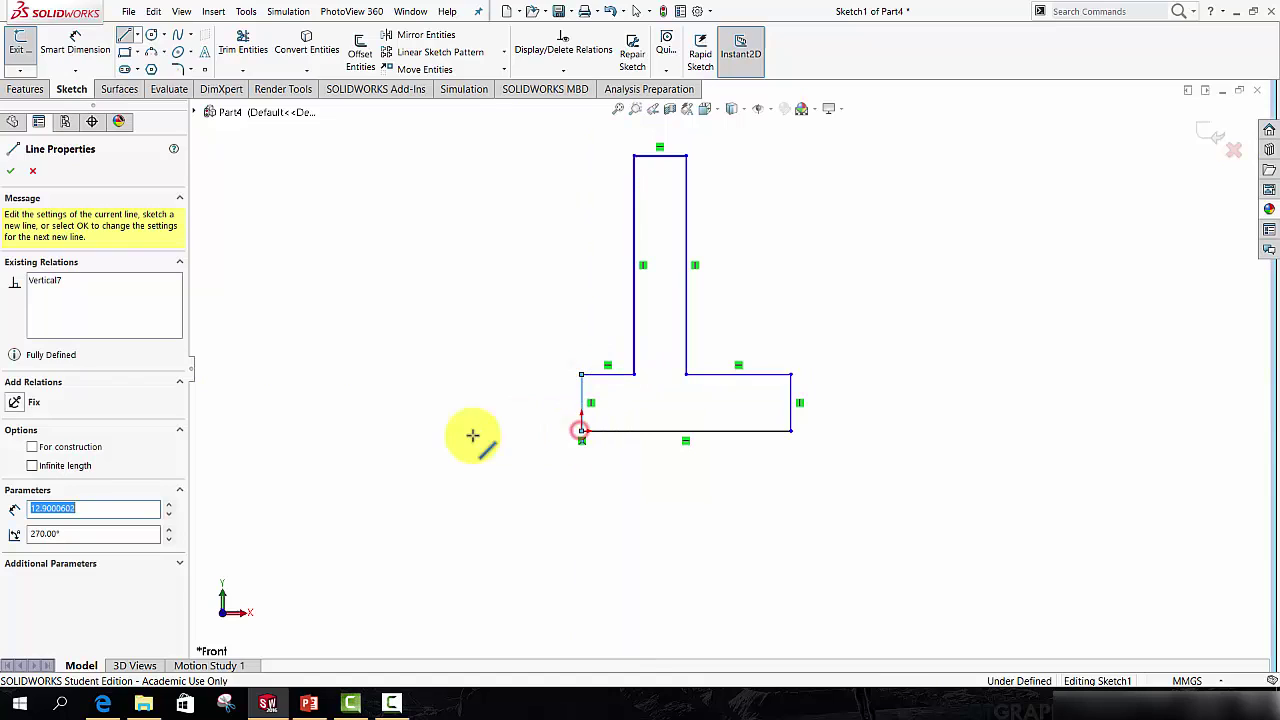
pyautogui.scroll(3, 814, 420)
pyautogui.scroll(-5, 818, 297)
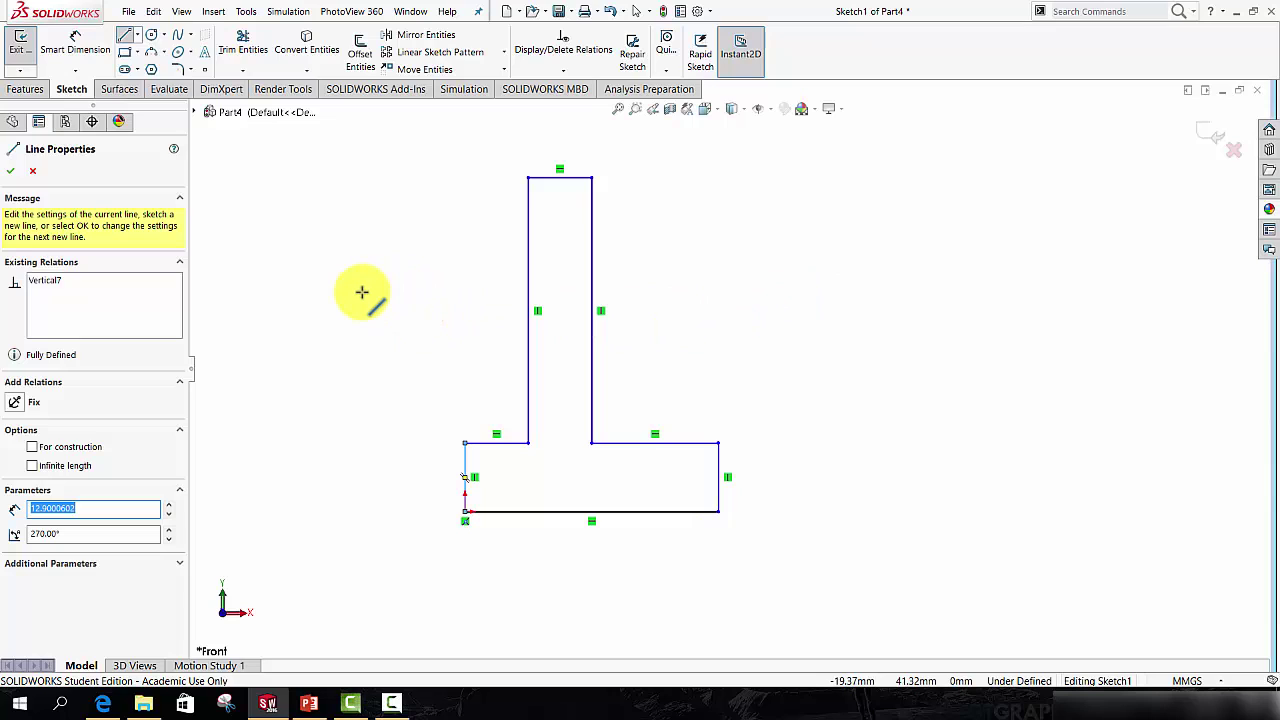
pyautogui.press('Escape')
pyautogui.scroll(2, 614, 386)
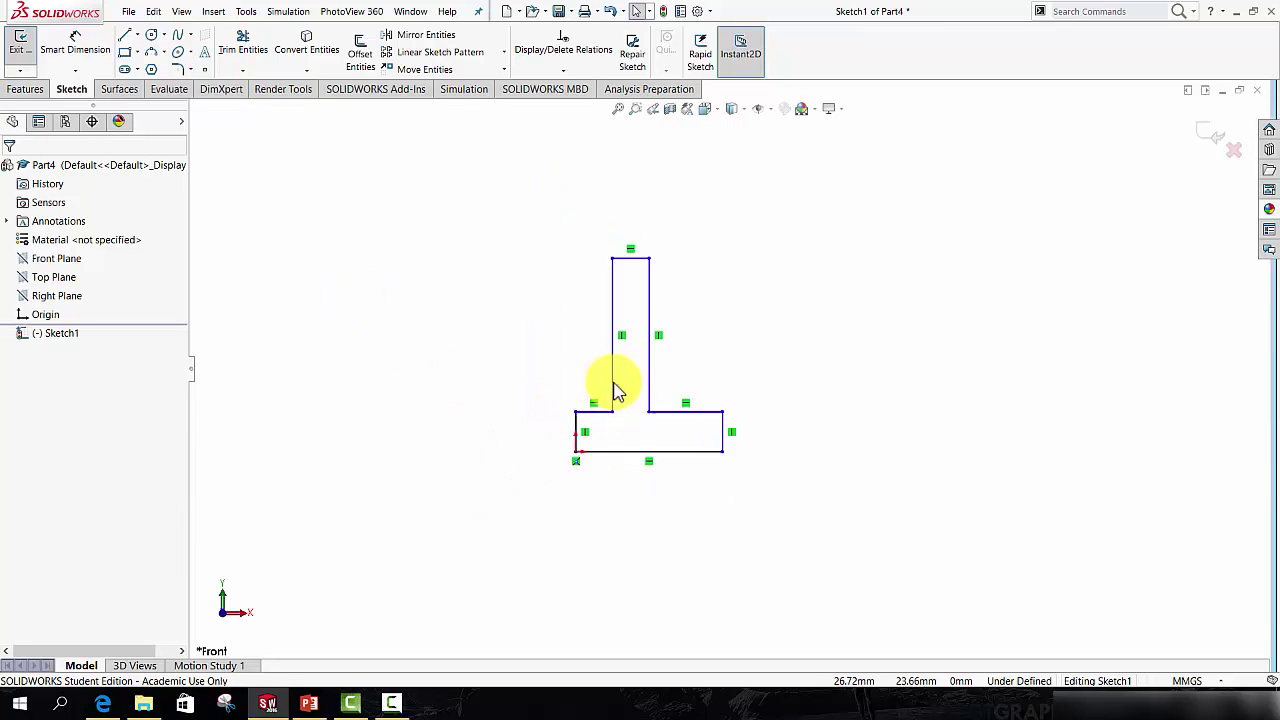
pyautogui.scroll(-1, 680, 300)
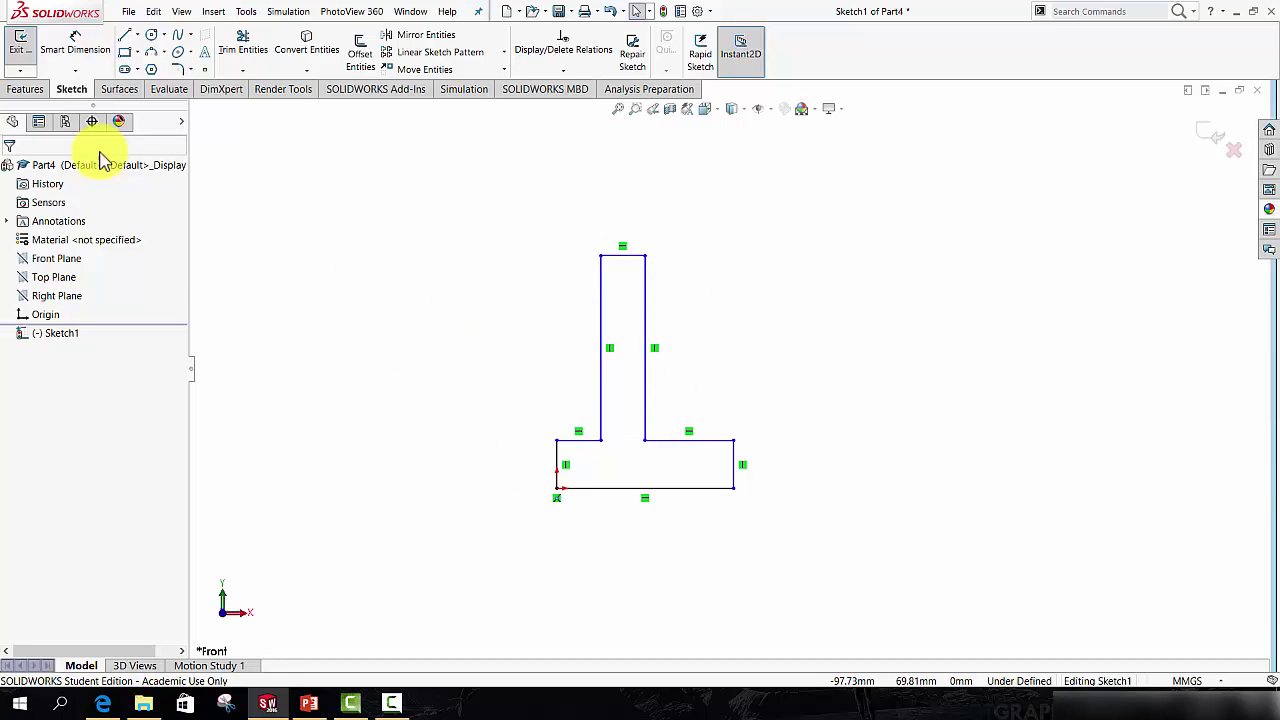
# Step: Dimension the profile's bottom edge to 80 mm and the base's right edge to 20 mm
pyautogui.click(74, 52)
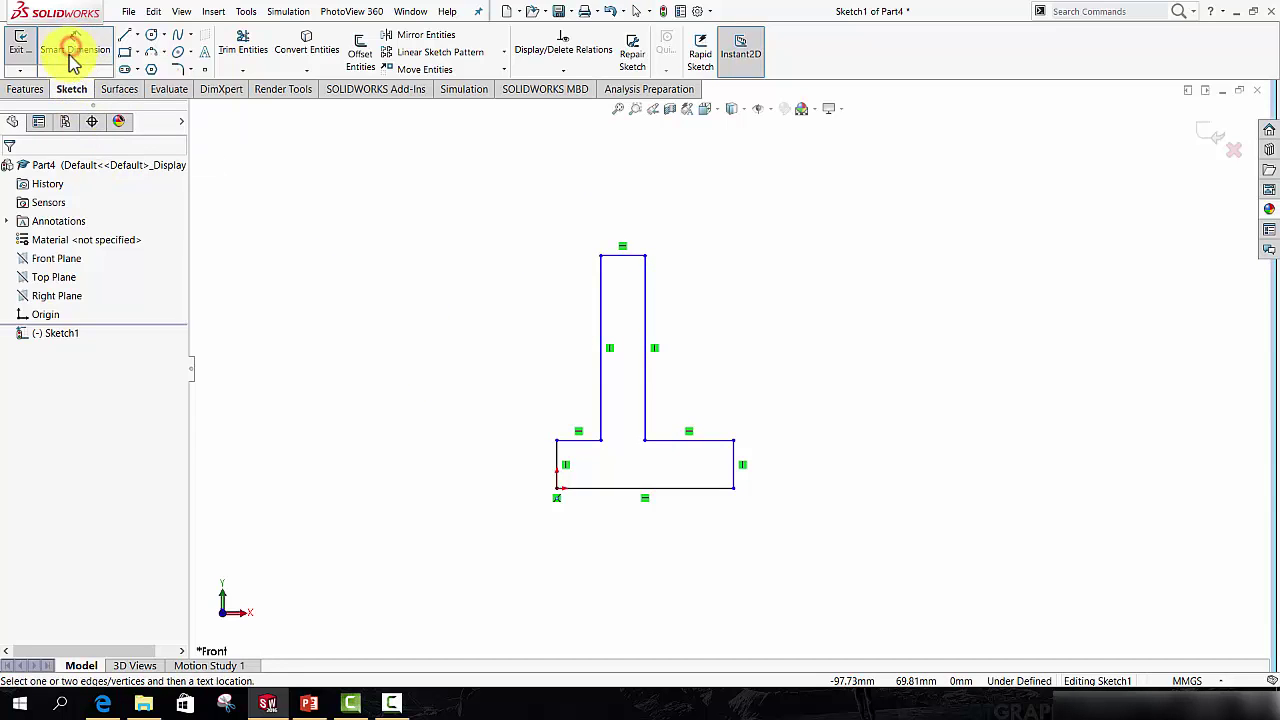
pyautogui.click(605, 490)
pyautogui.click(636, 560)
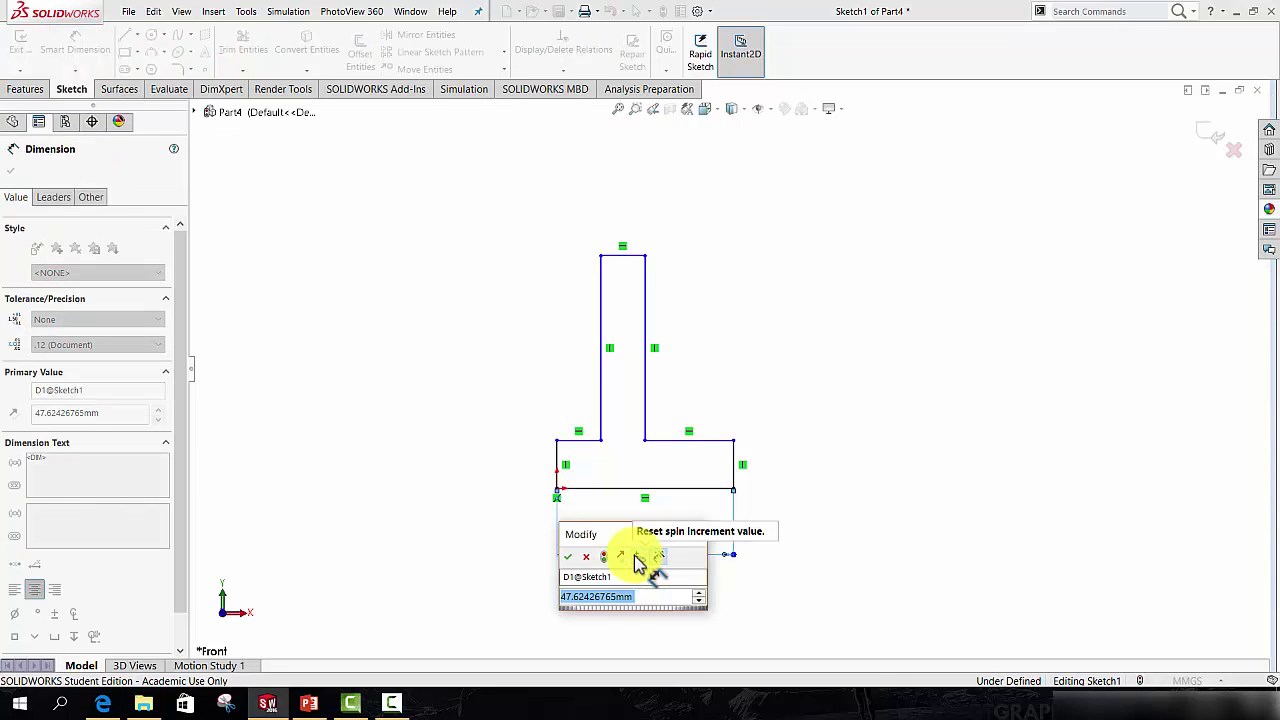
pyautogui.write('80')
pyautogui.press('Return')
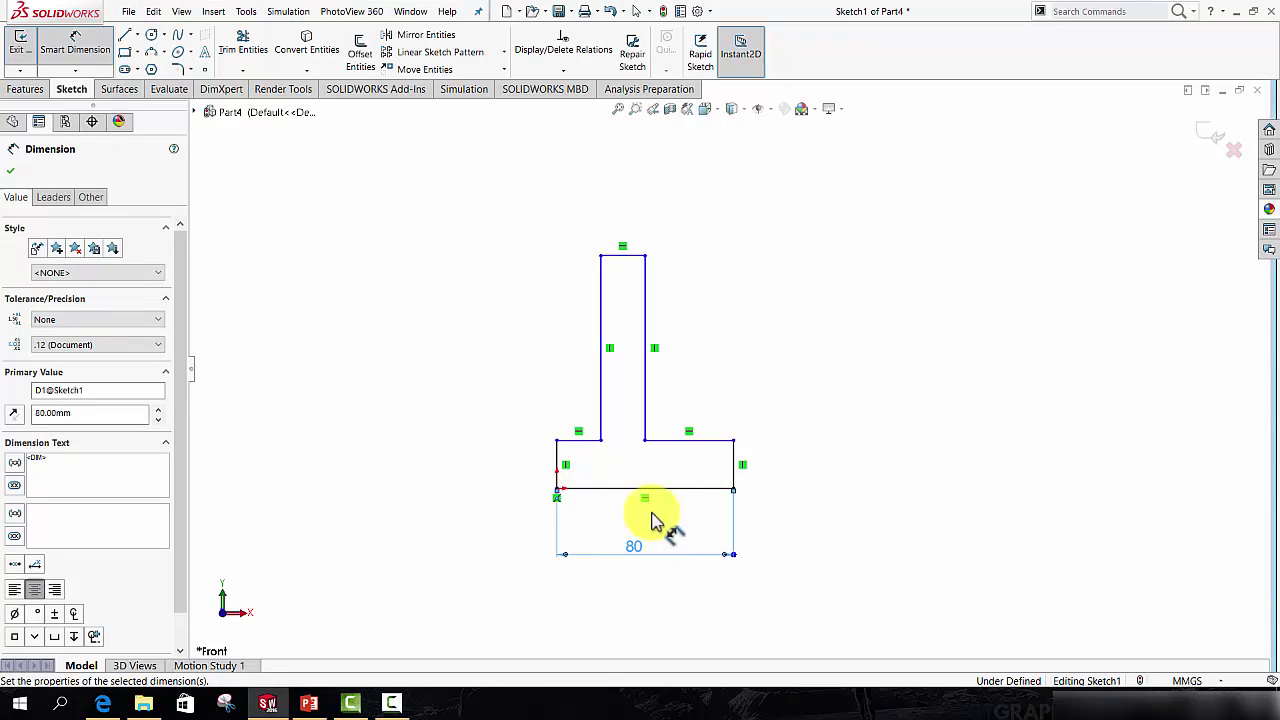
pyautogui.click(733, 460)
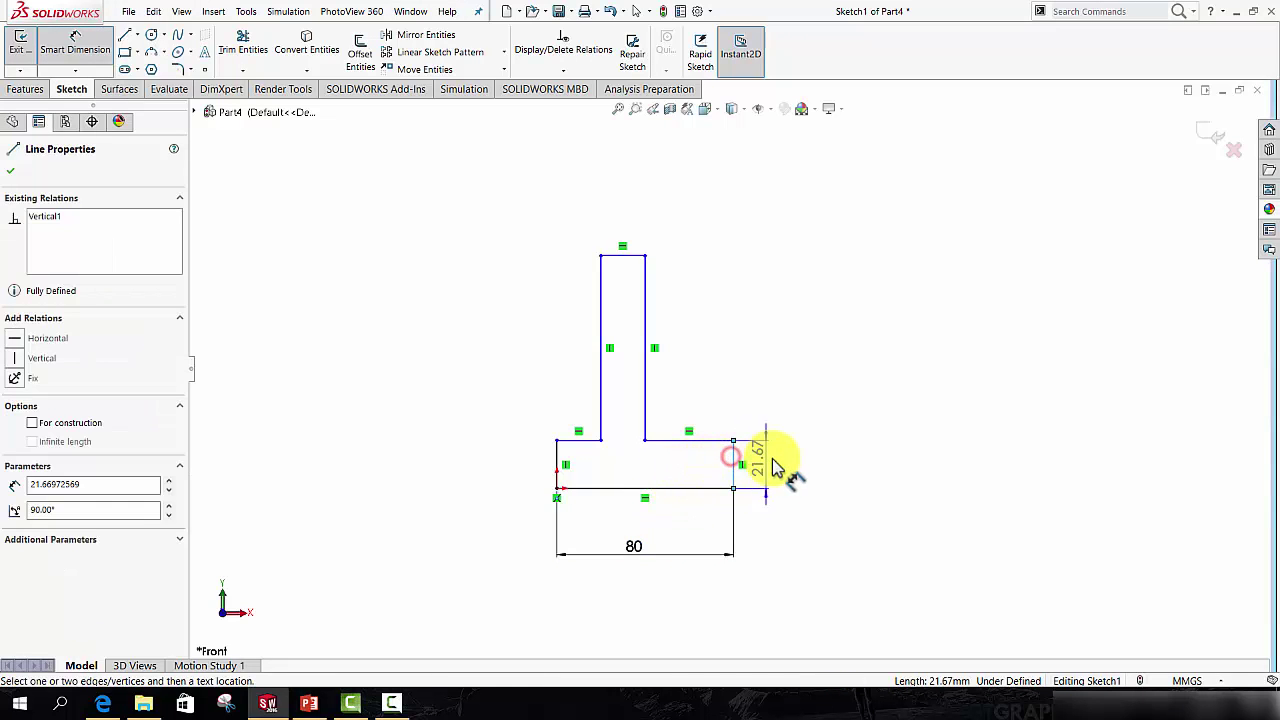
pyautogui.click(794, 460)
pyautogui.write('20')
pyautogui.press('Return')
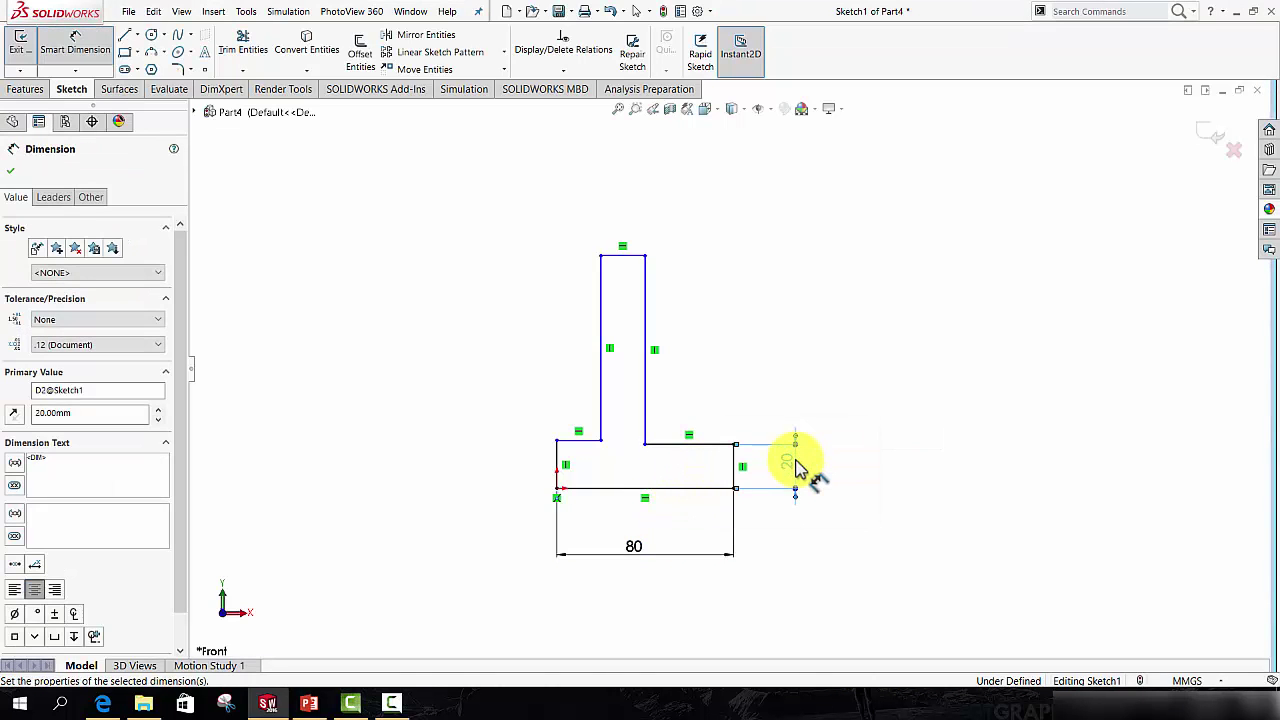
# Step: Dimension the upright's top edge to 10 mm and the profile's overall height from the origin to 130 mm
pyautogui.click(627, 258)
pyautogui.click(624, 192)
pyautogui.write('10')
pyautogui.press('Return')
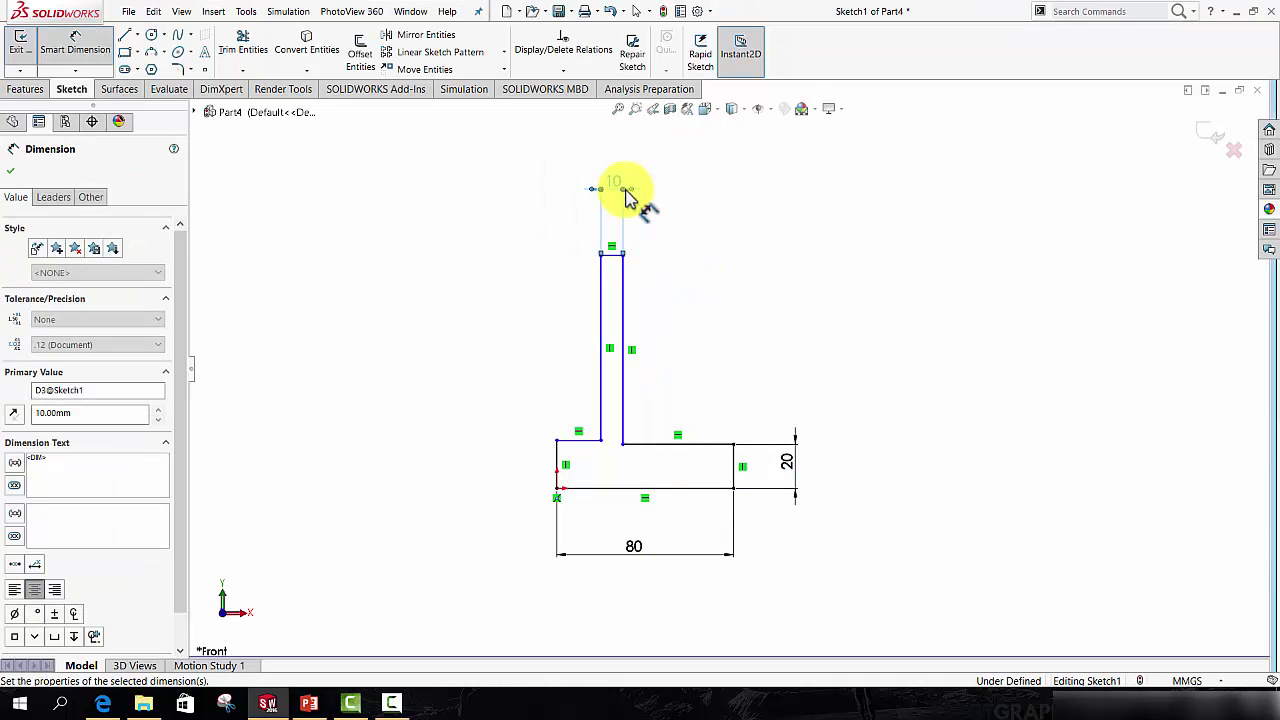
pyautogui.click(601, 257)
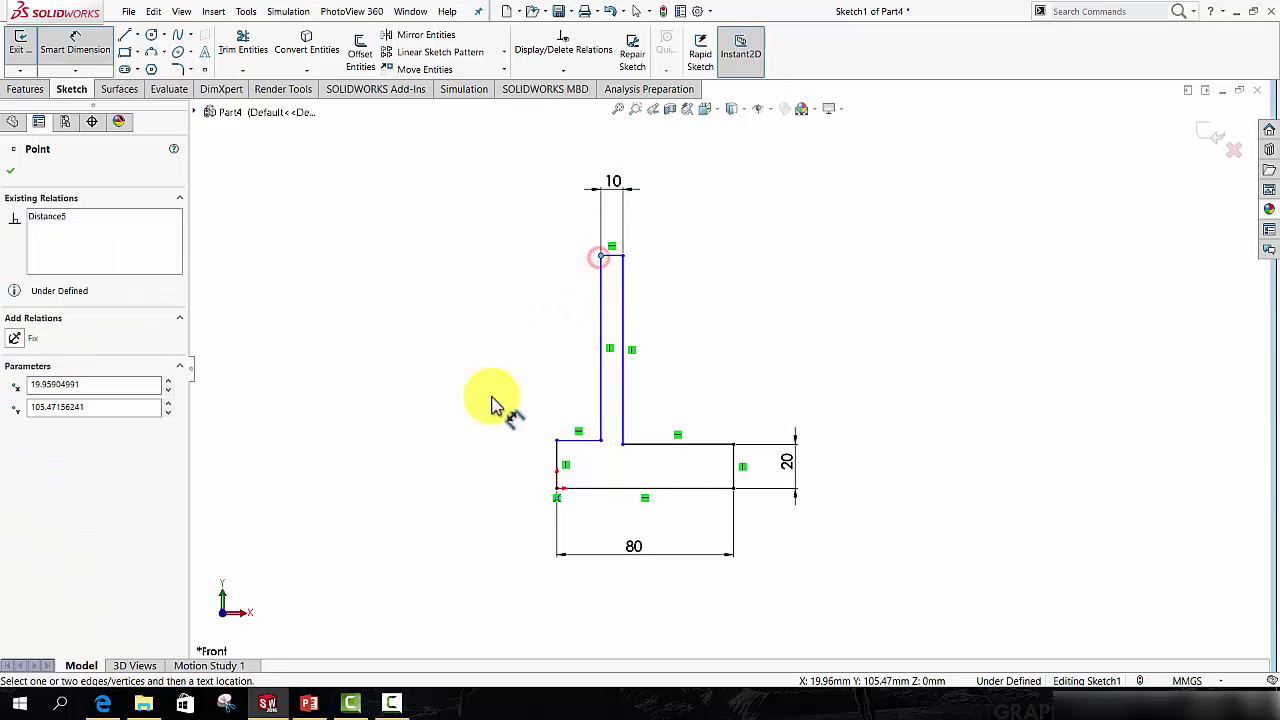
pyautogui.click(557, 492)
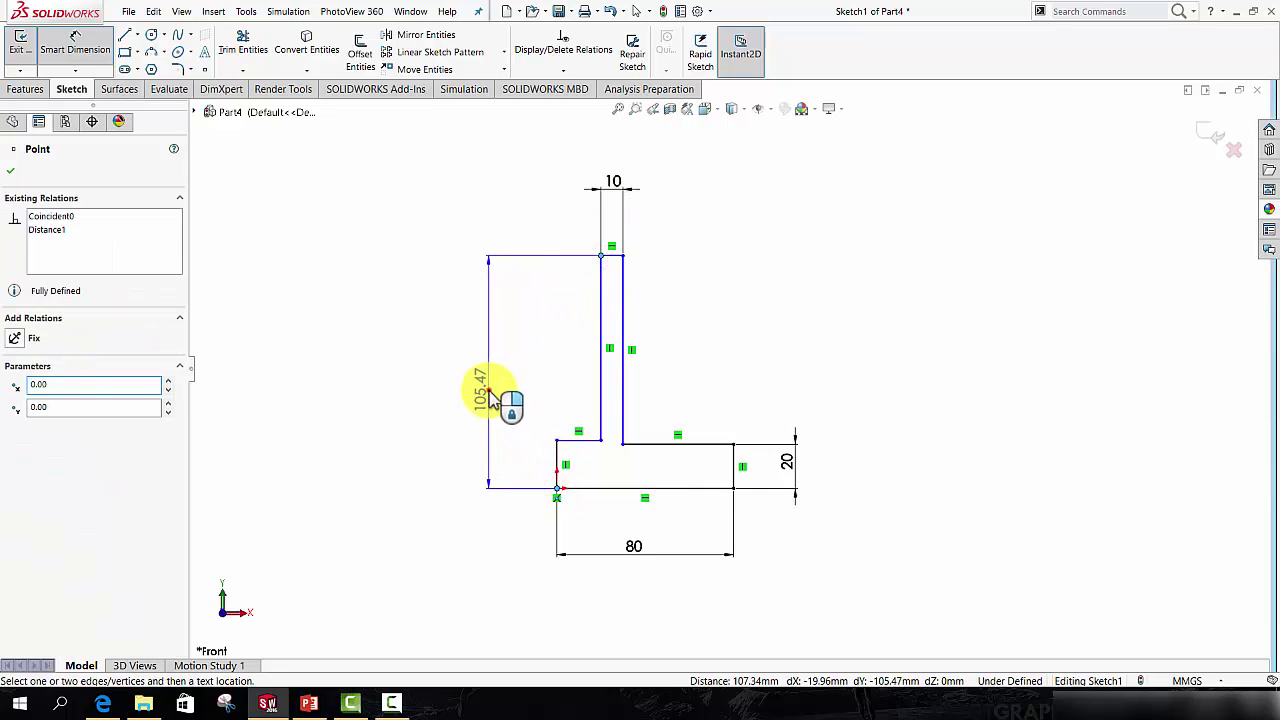
pyautogui.click(490, 395)
pyautogui.write('130')
pyautogui.press('Return')
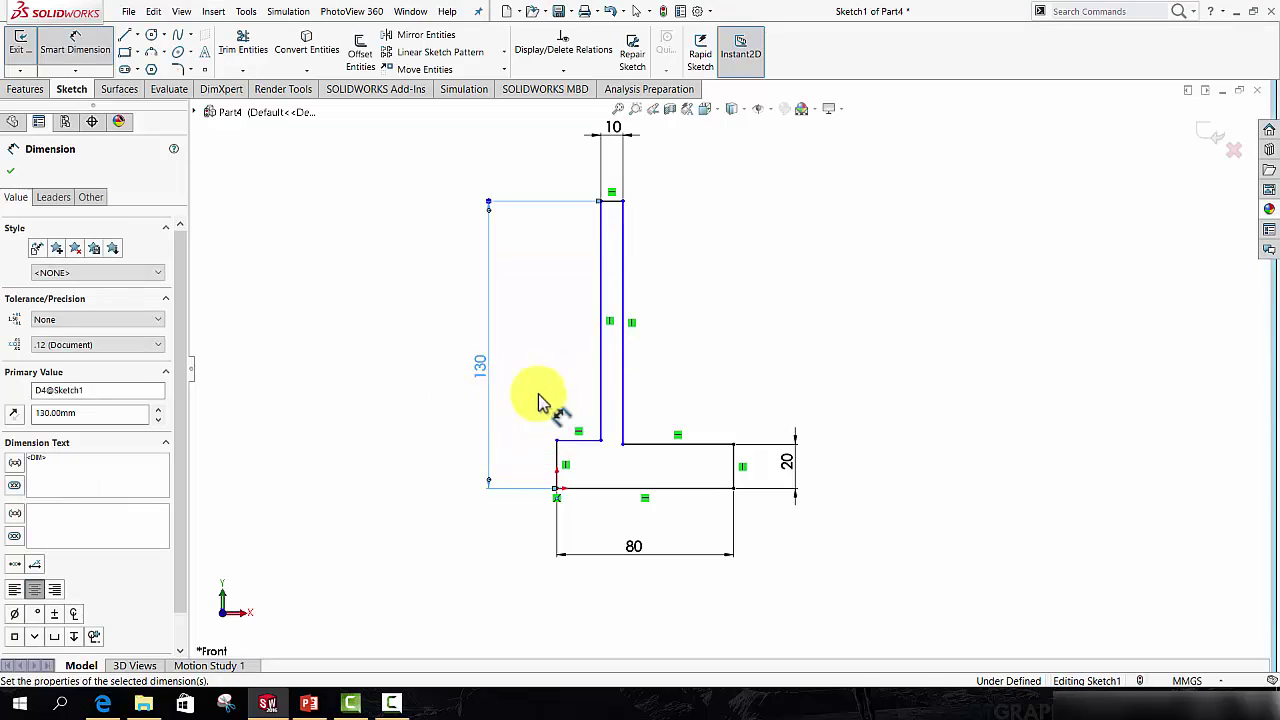
# Step: Dimension the horizontal ledge right of the upright to 40 mm and leave the Smart Dimension tool
pyautogui.click(660, 444)
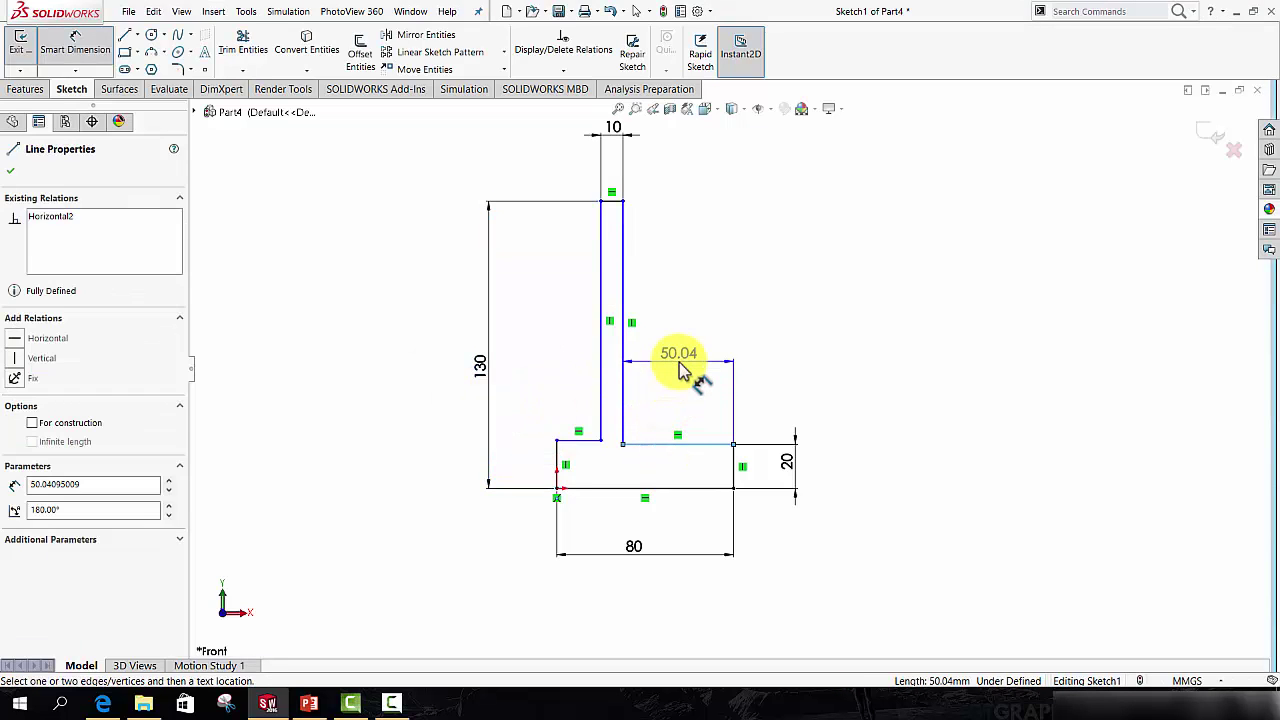
pyautogui.click(684, 364)
pyautogui.write('40')
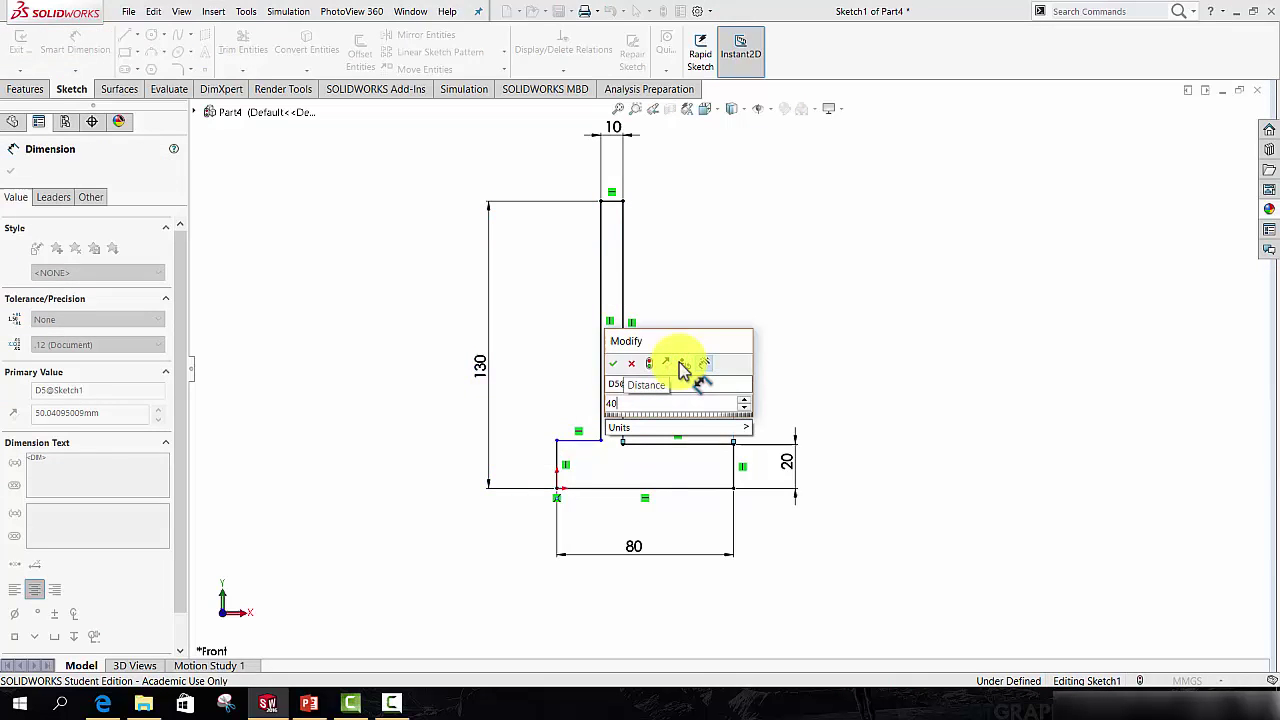
pyautogui.press('Return')
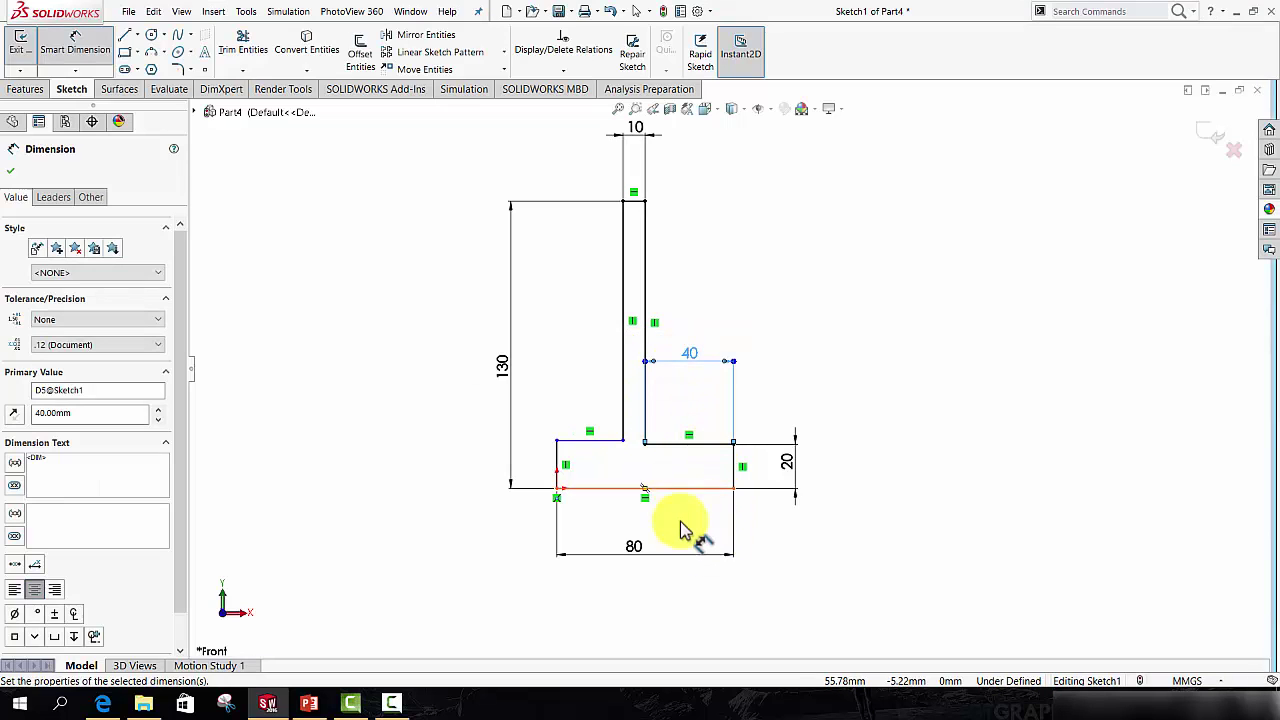
pyautogui.click(634, 386)
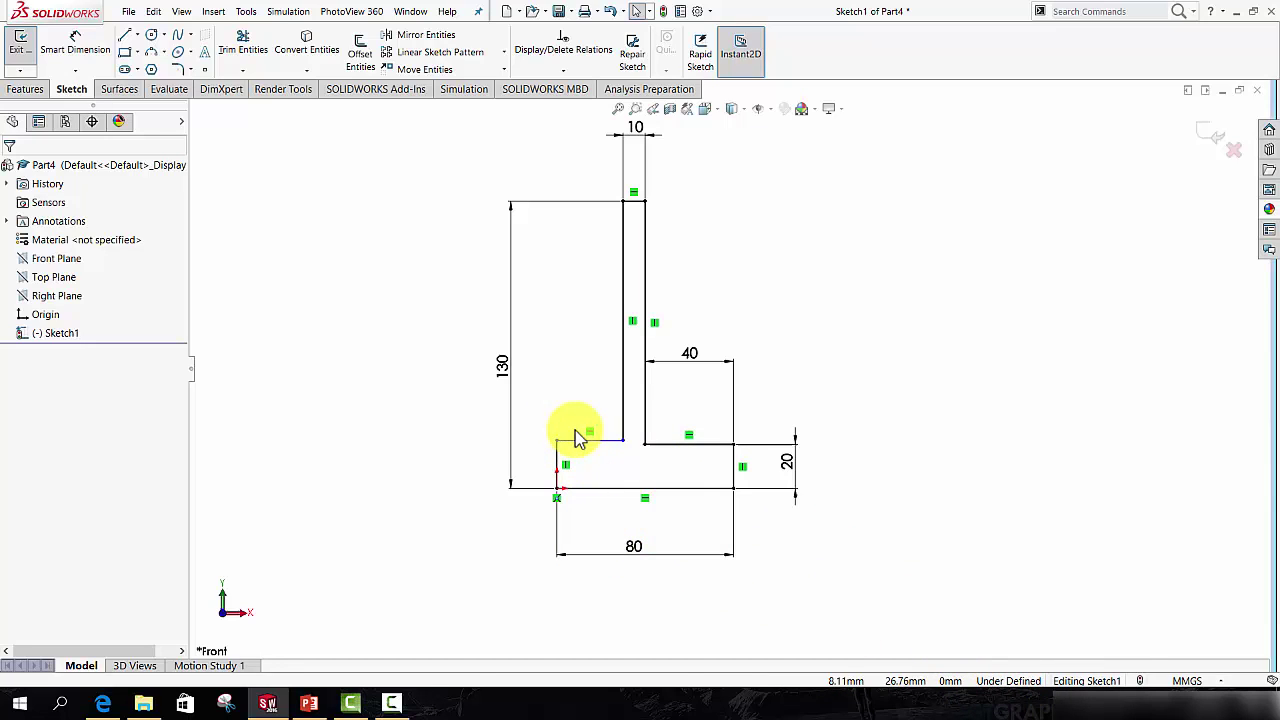
# Step: Move the under-defined left ledge up and back down by its endpoints, leaving it slightly higher than the right ledge
pyautogui.moveTo(557, 440); pyautogui.dragTo(533, 305)
pyautogui.click(617, 330)
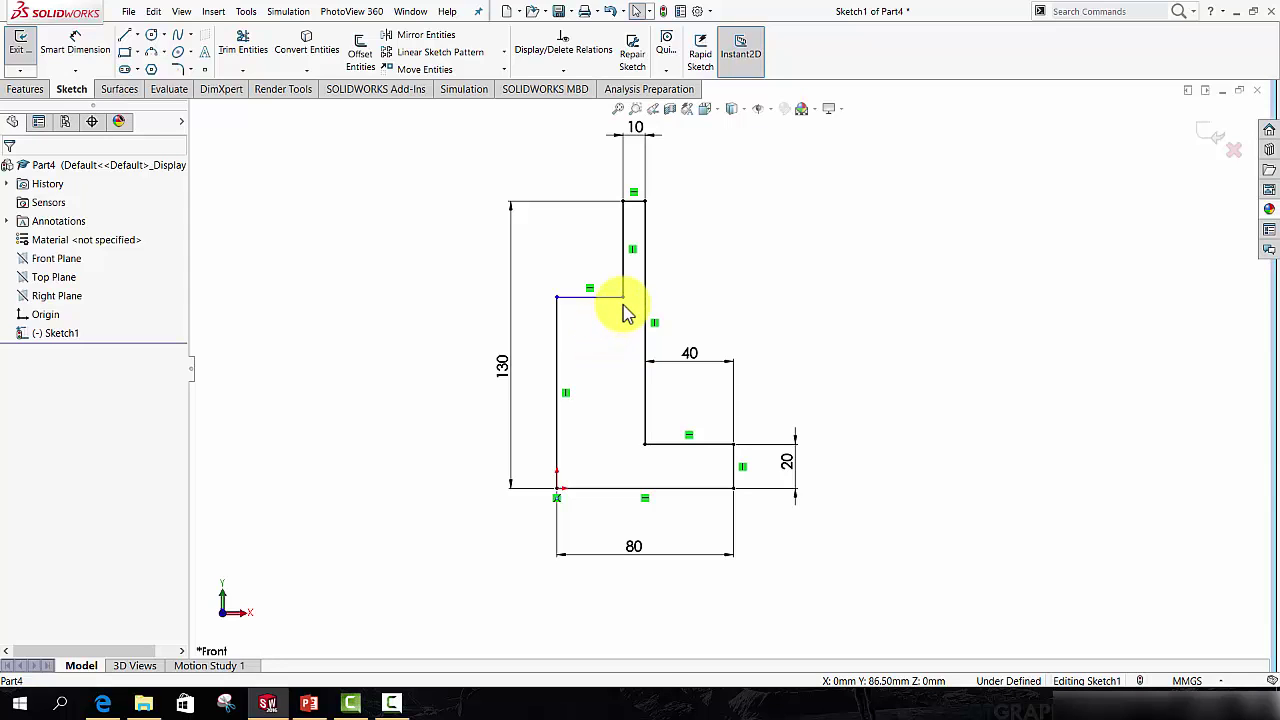
pyautogui.moveTo(622, 298)
pyautogui.mouseDown()
pyautogui.moveTo(614, 480)
pyautogui.moveTo(591, 254)
pyautogui.moveTo(616, 458)
pyautogui.moveTo(603, 374)
pyautogui.moveTo(623, 434)
pyautogui.moveTo(611, 377)
pyautogui.moveTo(619, 398)
pyautogui.mouseUp()
pyautogui.click(328, 382)
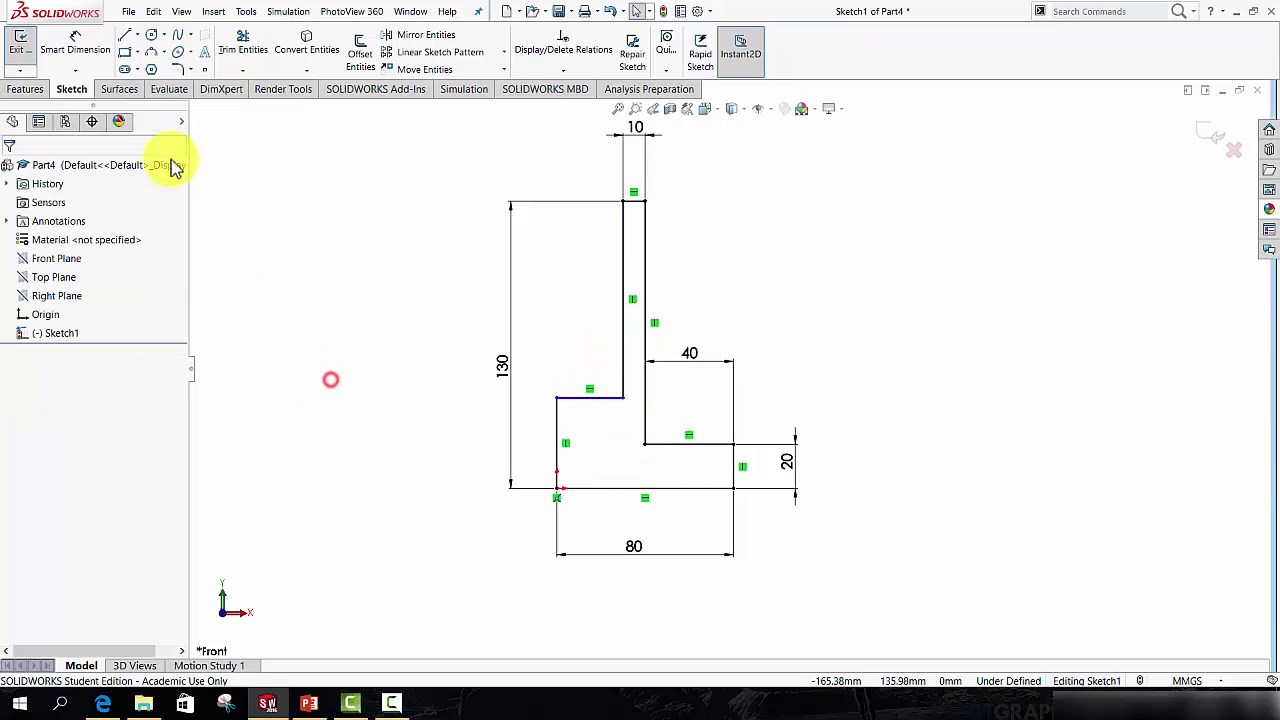
# Step: Dimension the base's left vertical edge to 20 mm
pyautogui.click(87, 50)
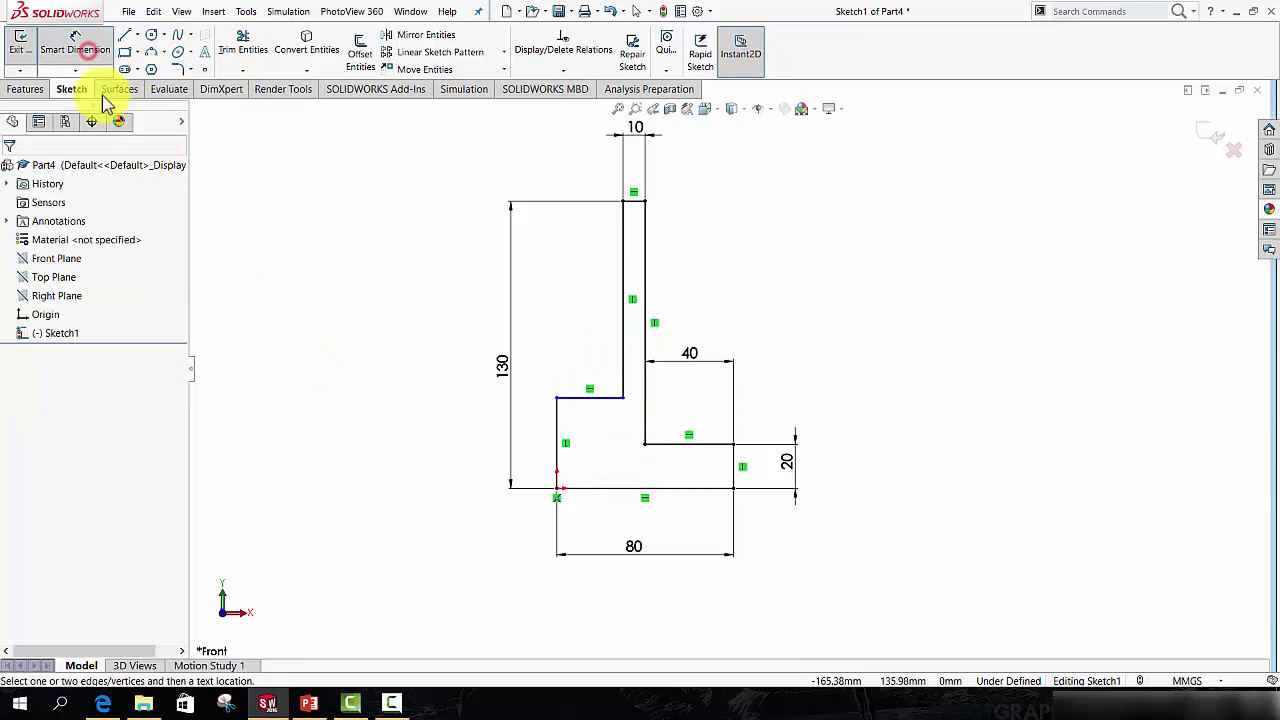
pyautogui.click(557, 428)
pyautogui.click(534, 430)
pyautogui.write('20')
pyautogui.press('Return')
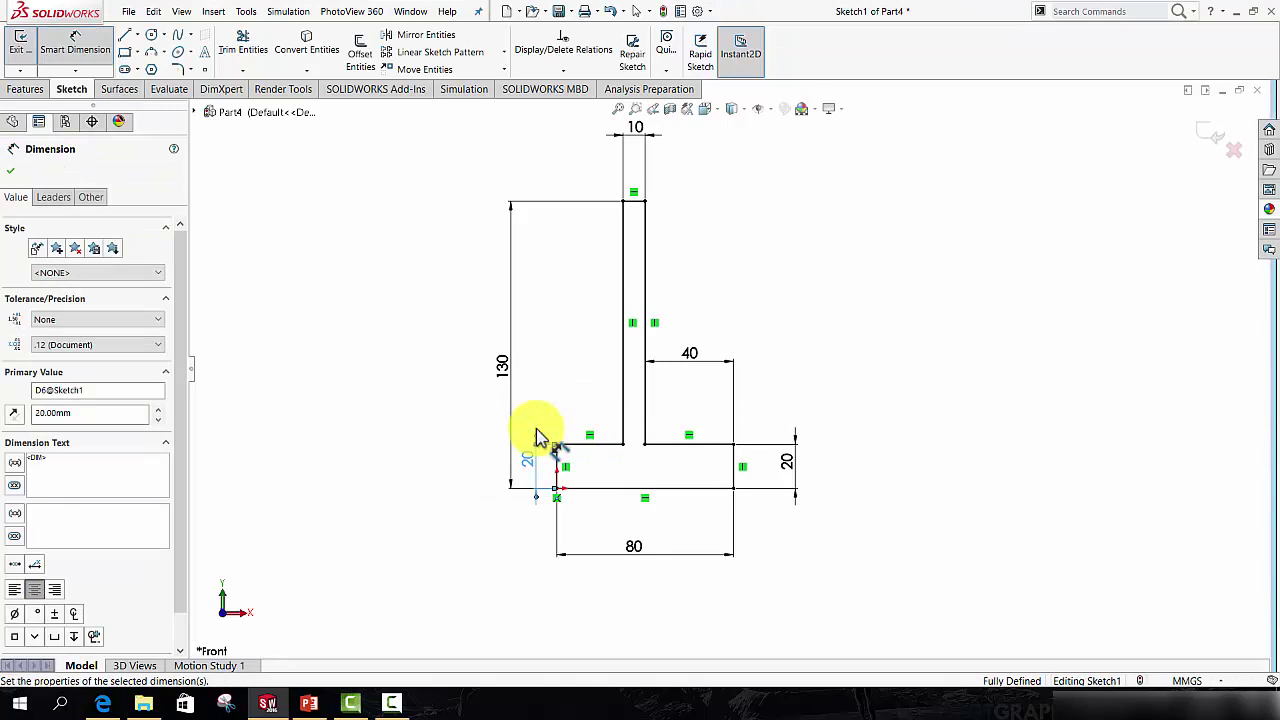
# Step: Delete the dimension on the base's left edge and raise the left ledge to about 51 mm above the origin
pyautogui.press('Escape')
pyautogui.click(533, 485)
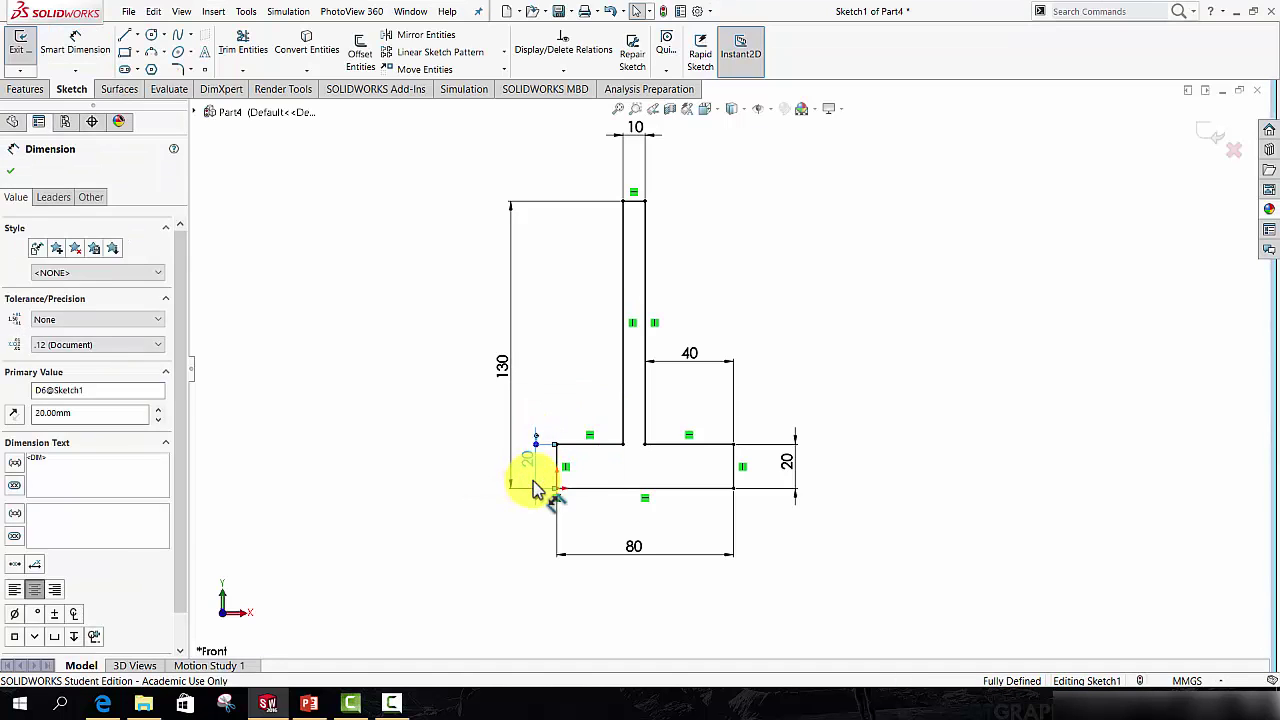
pyautogui.press('Delete')
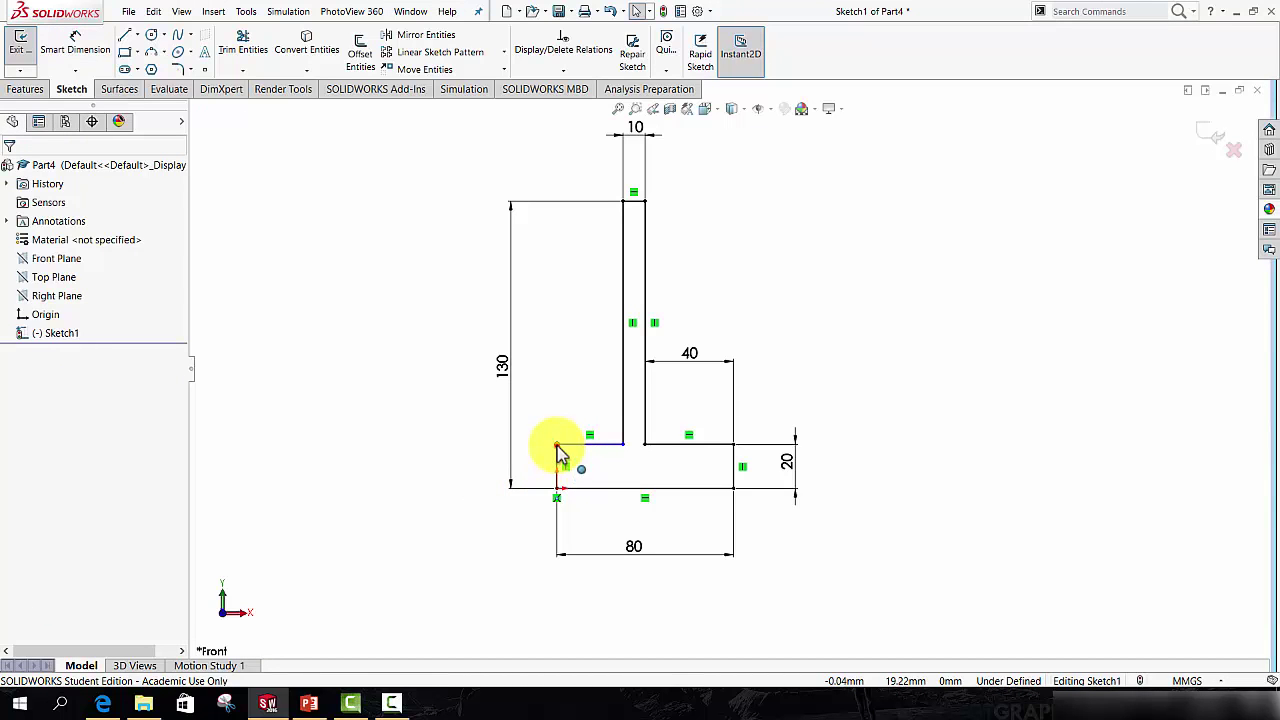
pyautogui.moveTo(557, 446); pyautogui.dragTo(557, 376)
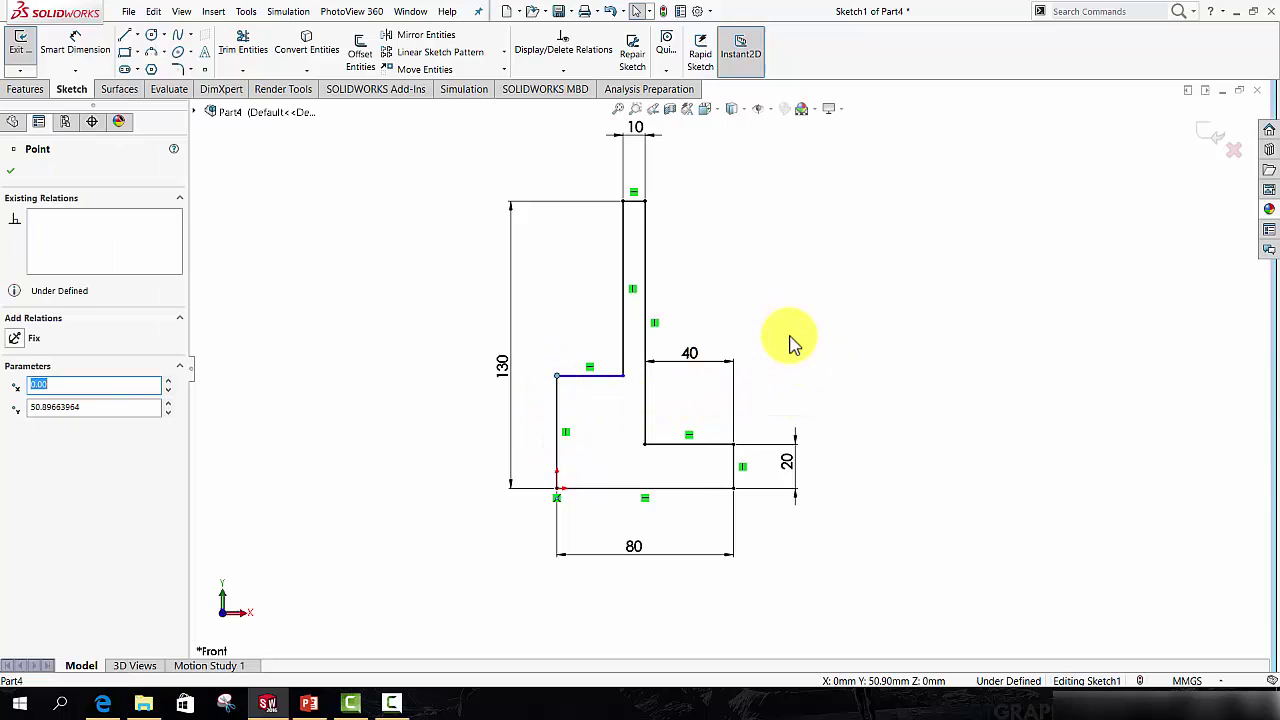
pyautogui.press('Escape')
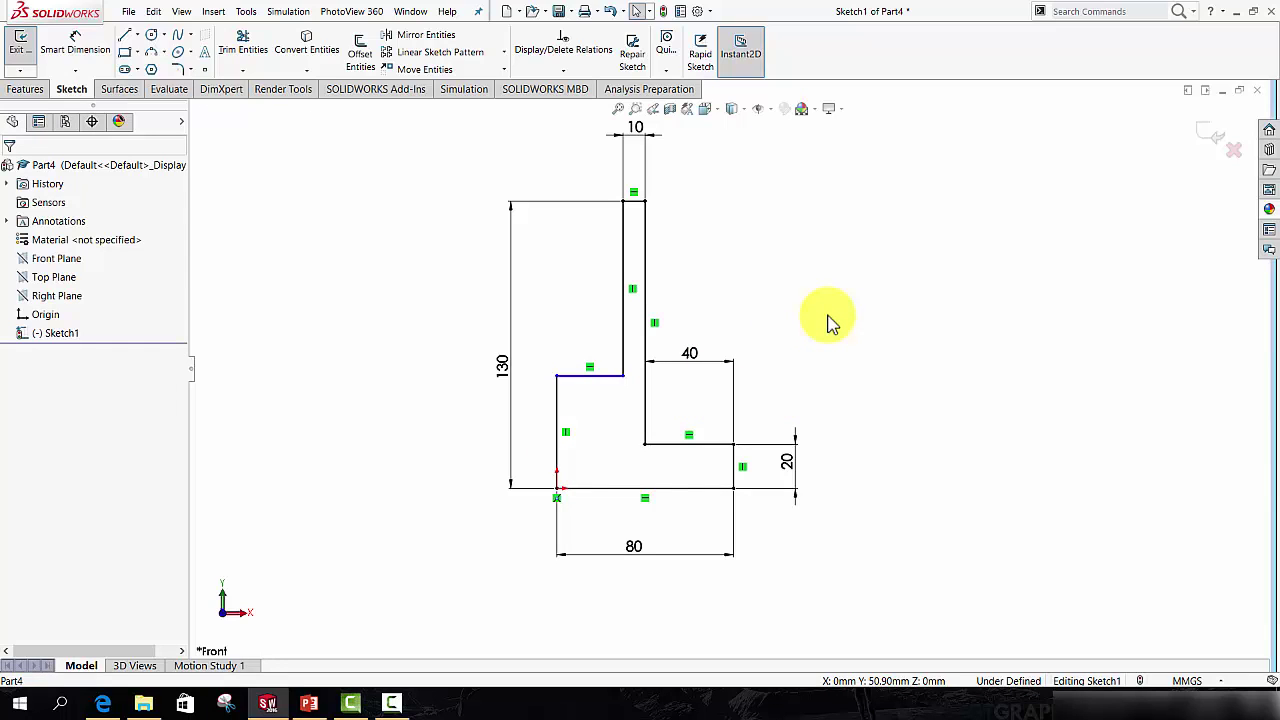
# Step: Add a Collinear relation between the horizontal ledges on either side of the upright
pyautogui.click(607, 377)
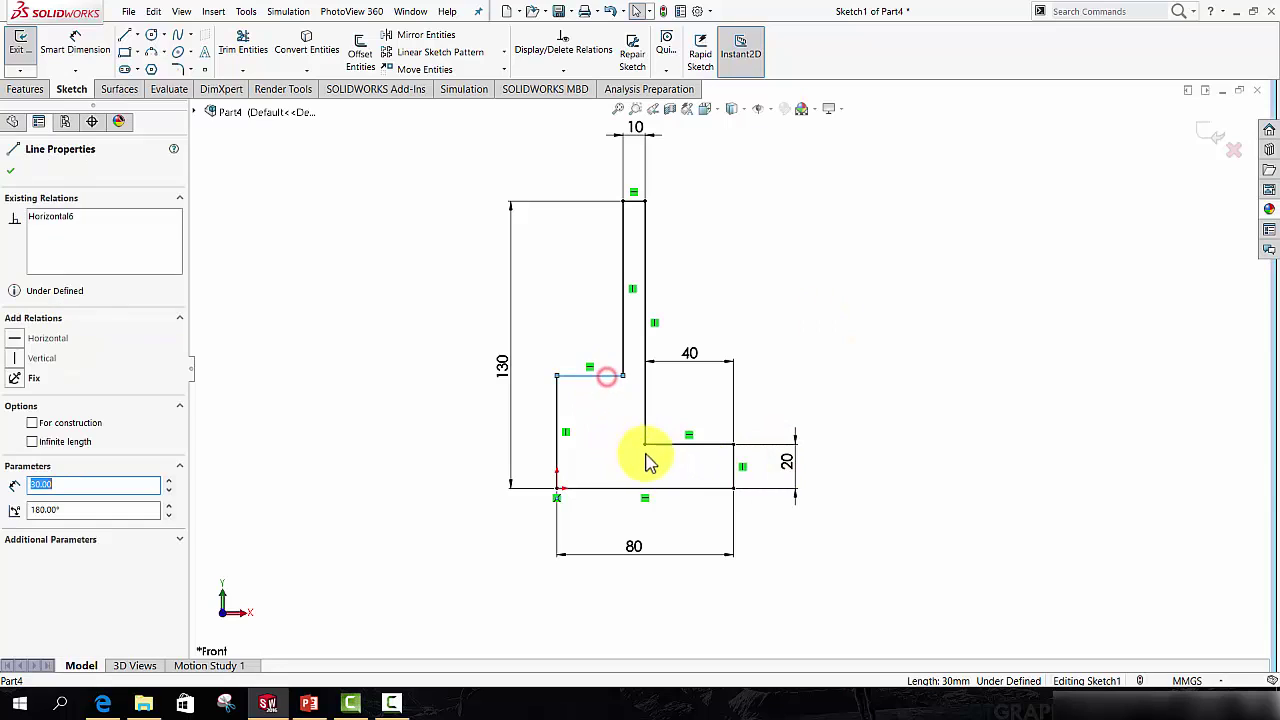
pyautogui.keyDown('ctrl'); pyautogui.click(662, 445); pyautogui.keyUp('ctrl')
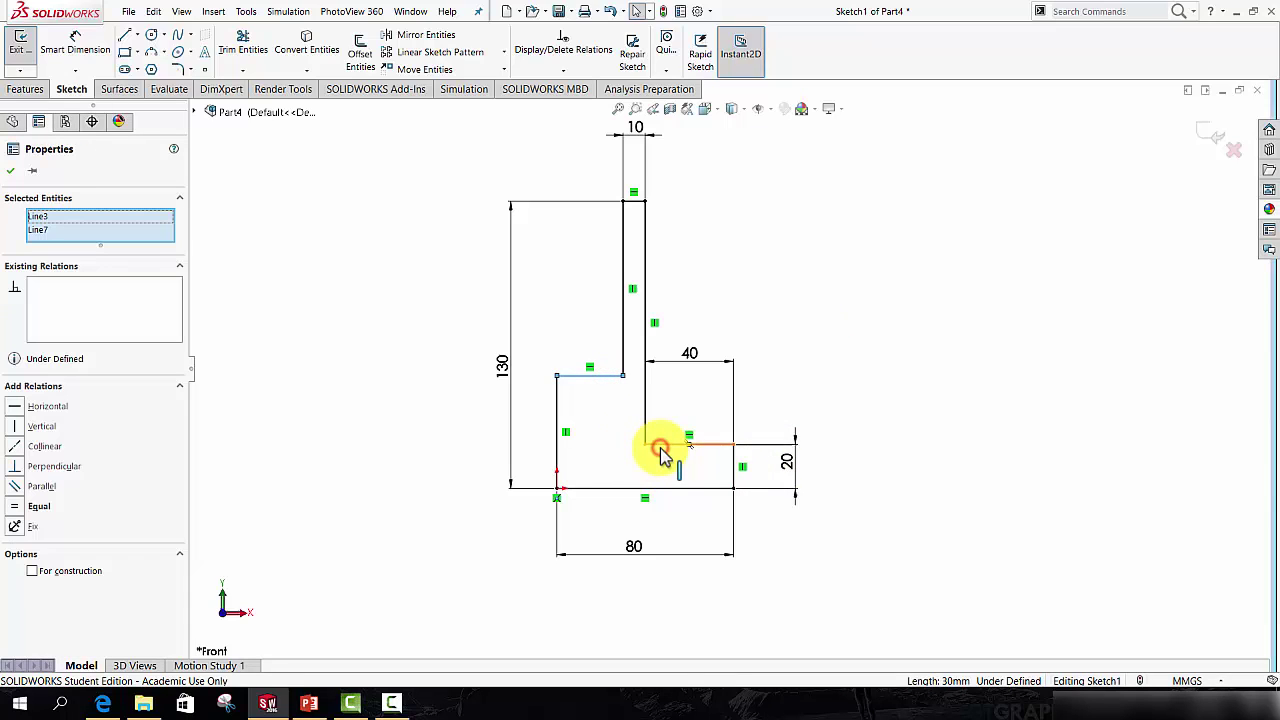
pyautogui.click(16, 447)
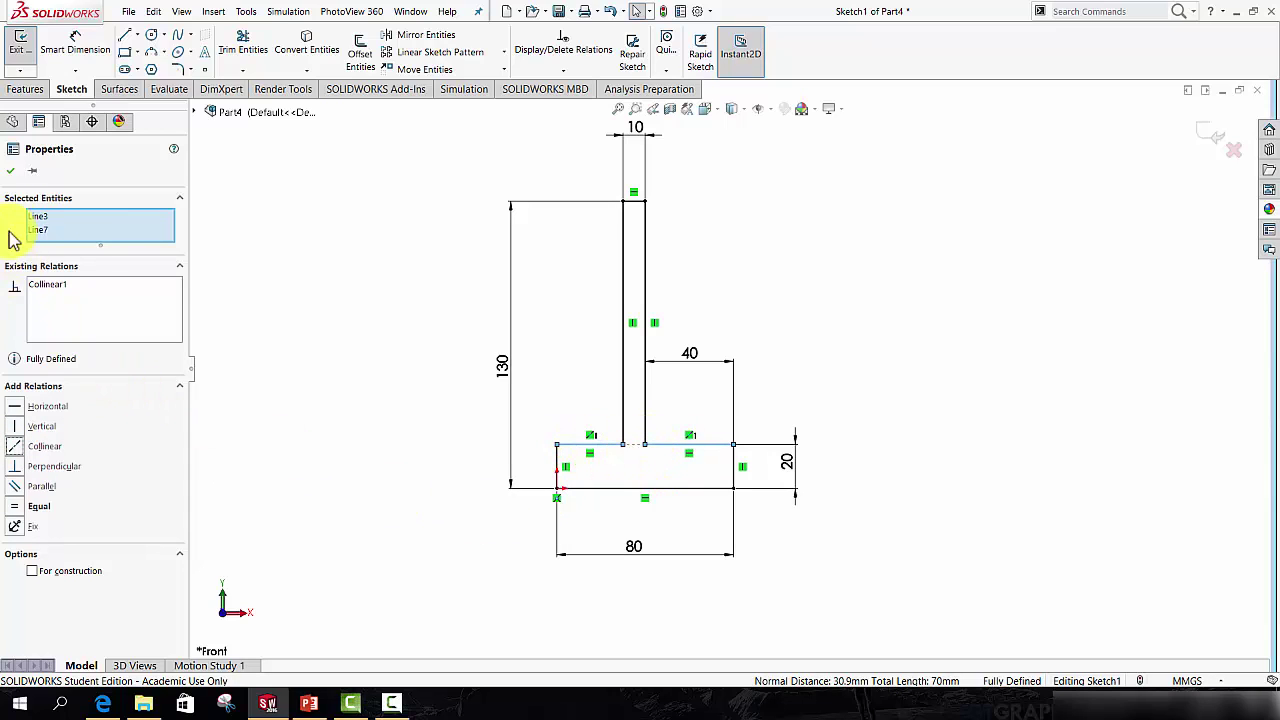
pyautogui.click(12, 176)
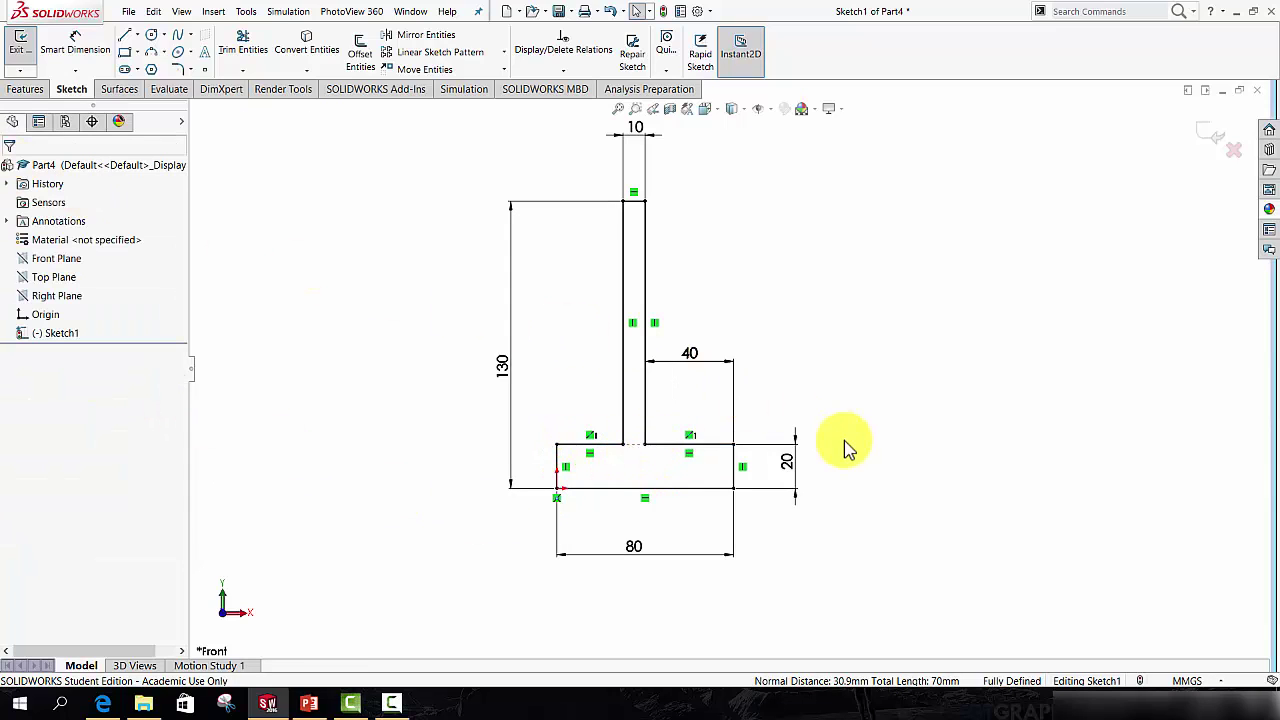
# Step: Try a height of 40 mm on the base's right-edge dimension and undo the change
pyautogui.click(790, 466)
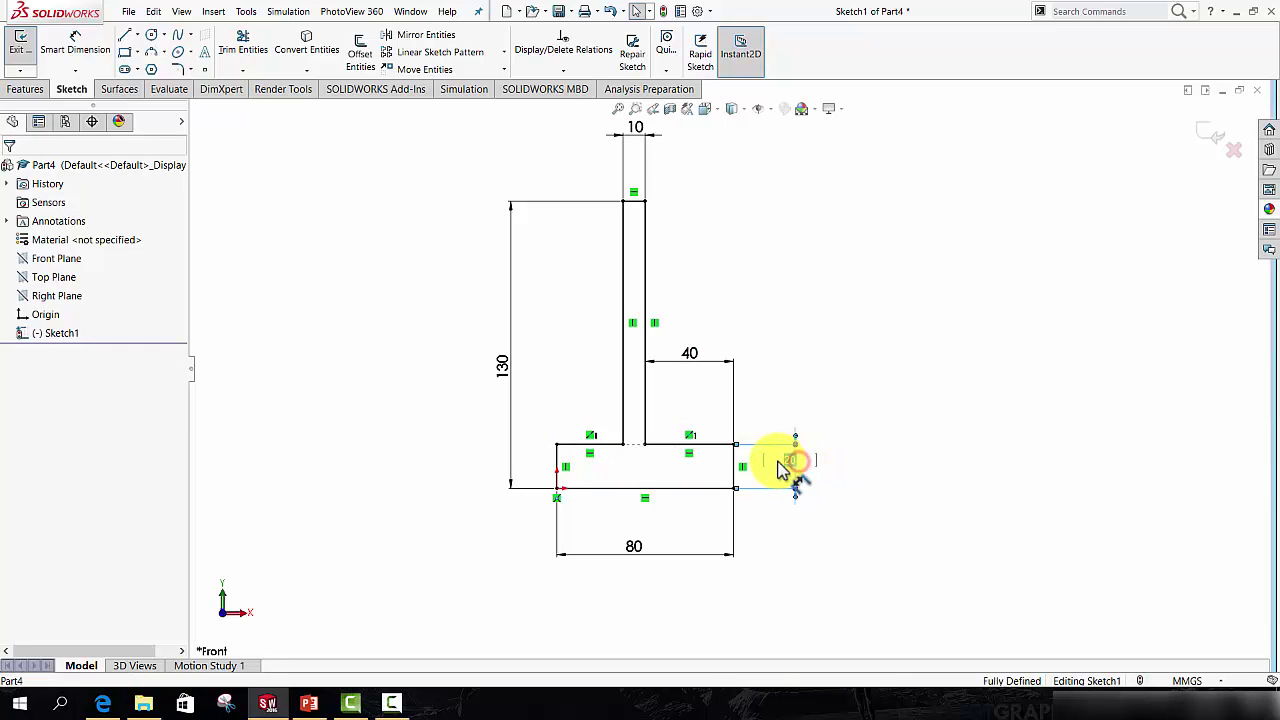
pyautogui.press('Return')
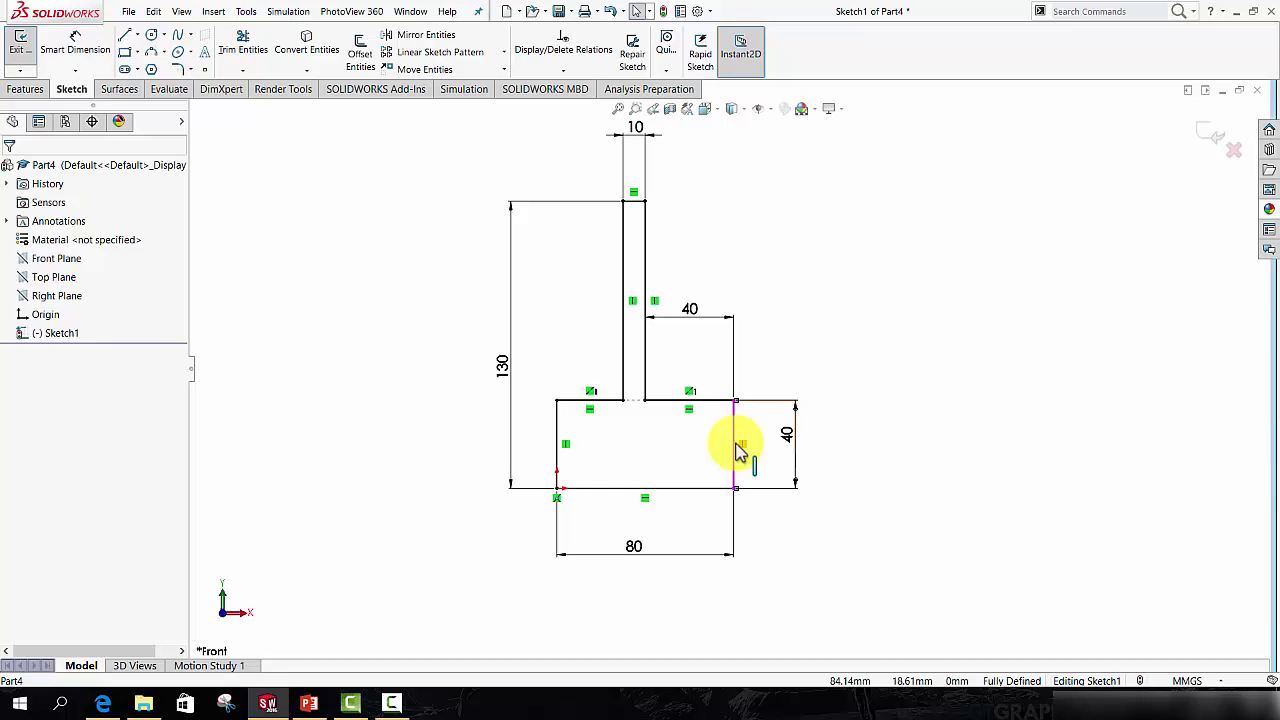
pyautogui.hotkey('ctrl', 'z')
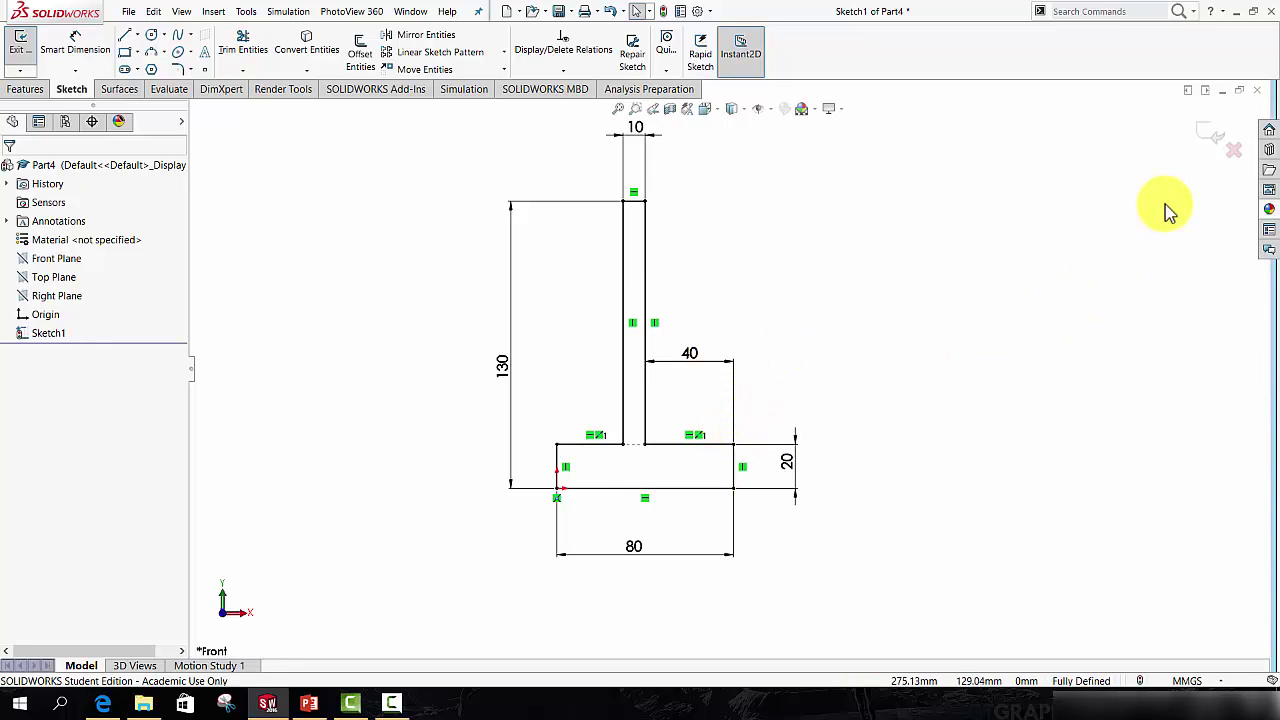
# Step: Exit the sketch and extrude the inverted-T profile as a Blind boss 60 mm deep from the sketch plane
pyautogui.click(1206, 134)
pyautogui.moveTo(803, 369); pyautogui.dragTo(700, 395, button='middle')
pyautogui.click(33, 90)
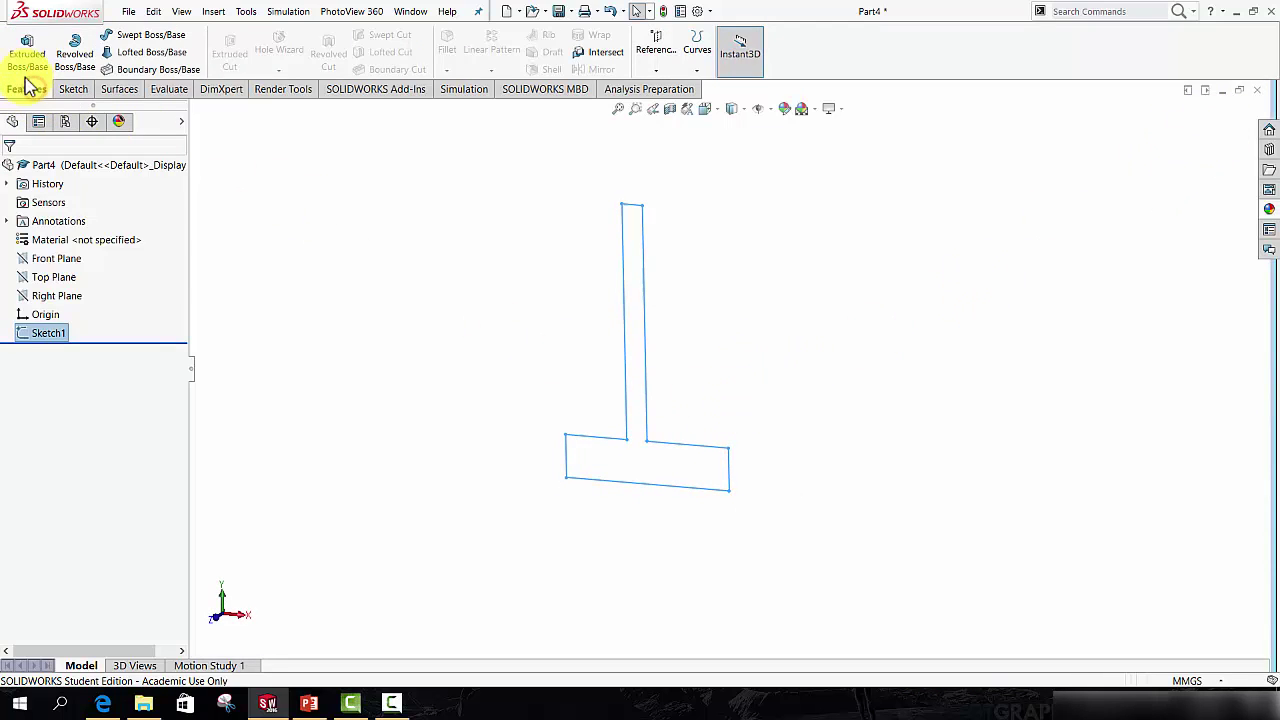
pyautogui.click(26, 52)
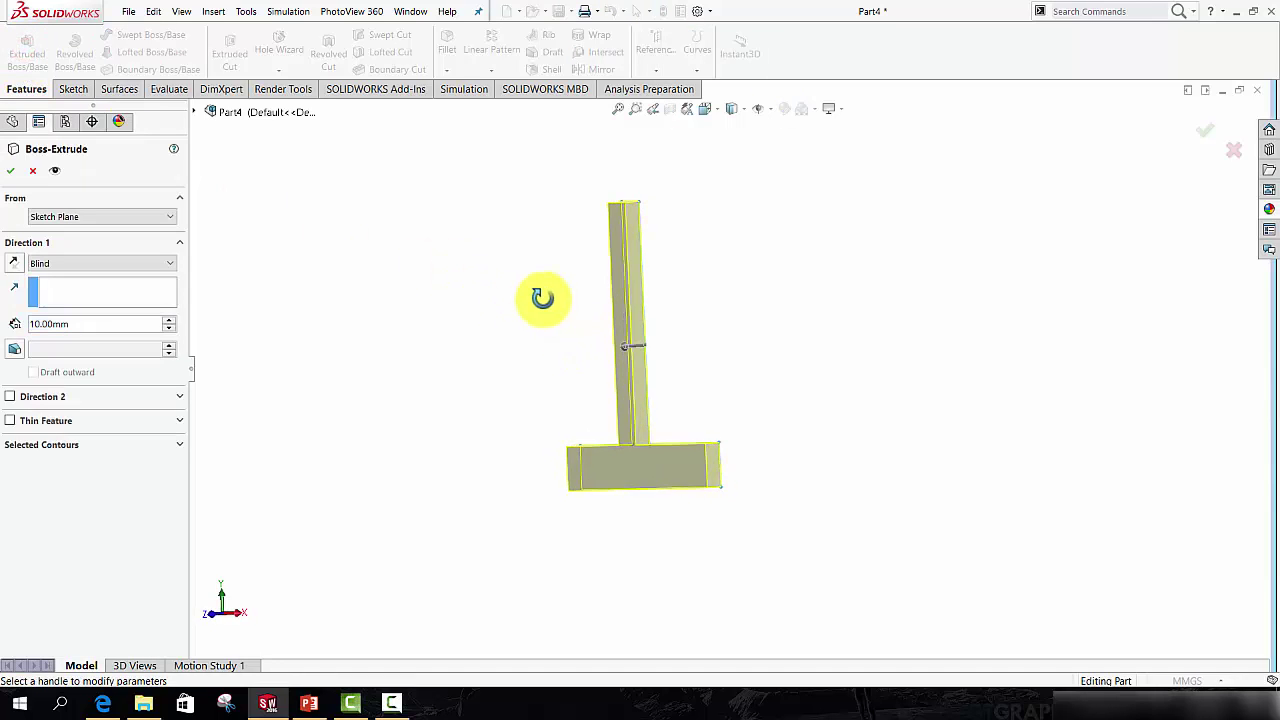
pyautogui.moveTo(616, 353)
pyautogui.mouseDown()
pyautogui.moveTo(571, 363)
pyautogui.moveTo(563, 386)
pyautogui.moveTo(620, 363)
pyautogui.moveTo(497, 423)
pyautogui.moveTo(449, 423)
pyautogui.moveTo(600, 366)
pyautogui.moveTo(572, 372)
pyautogui.mouseUp()
pyautogui.moveTo(108, 323); pyautogui.dragTo(24, 323)
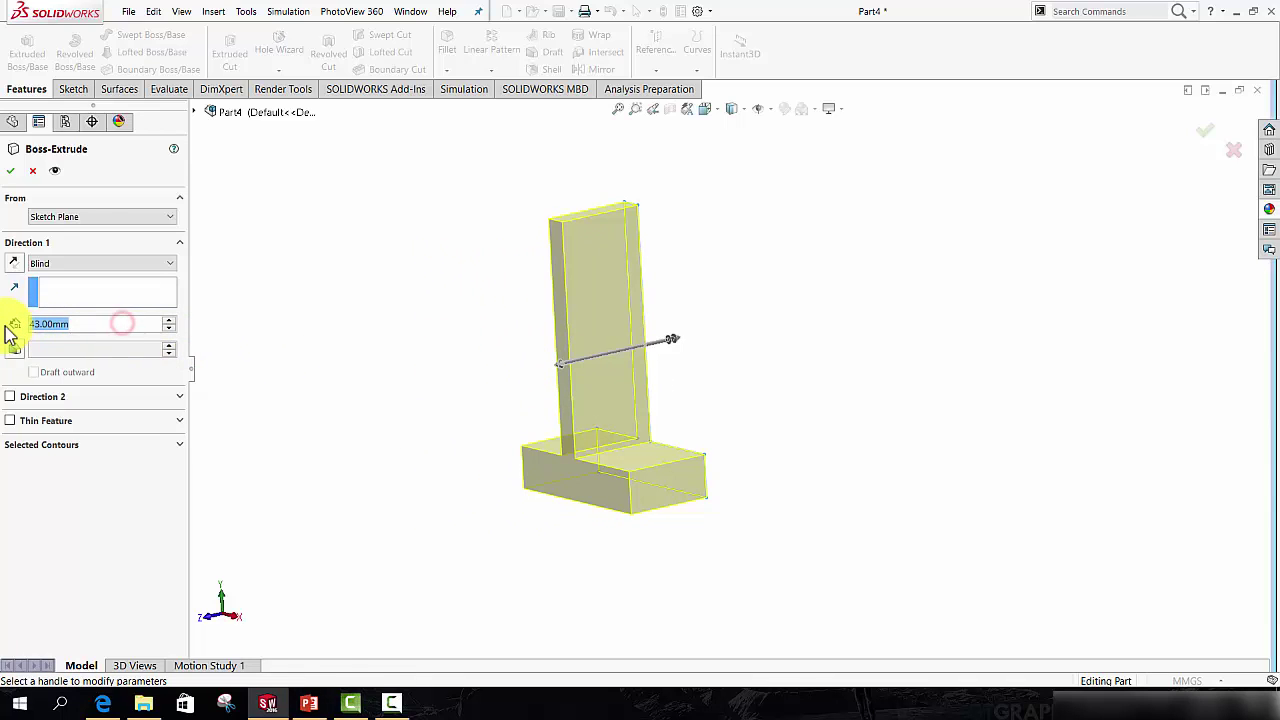
pyautogui.write('60')
pyautogui.press('Return')
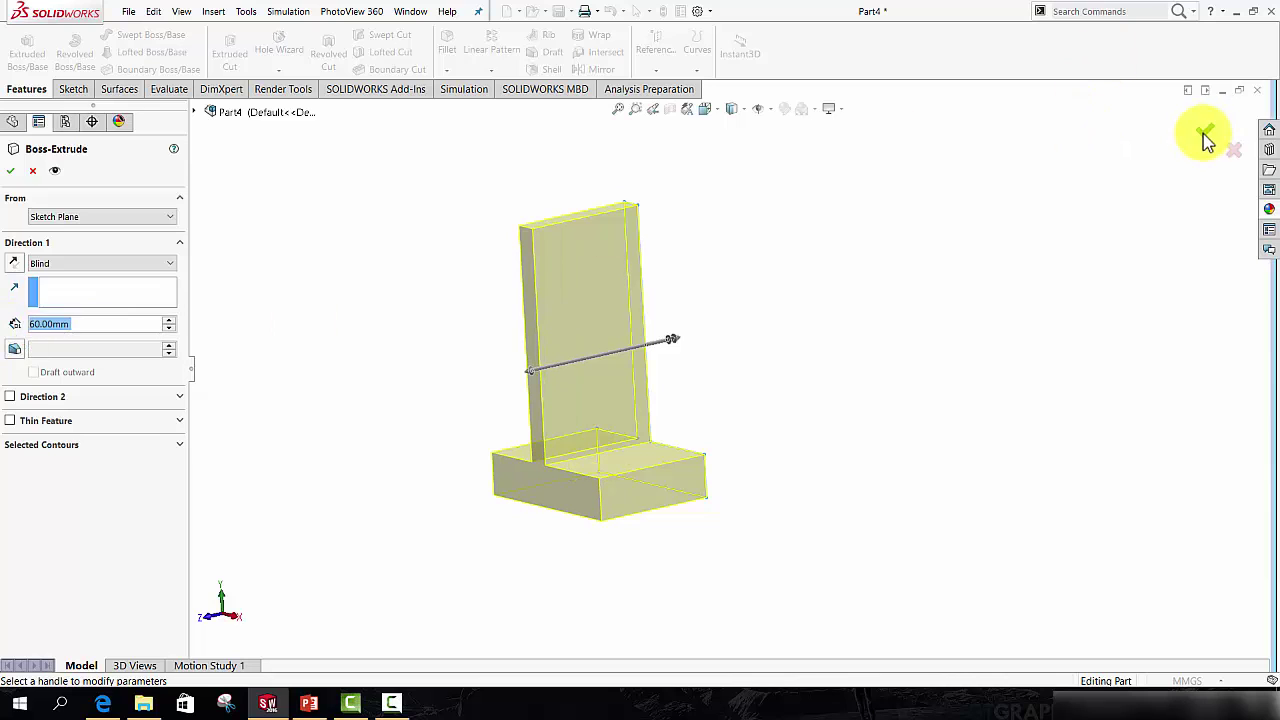
# Step: Add a constant-size, symmetric 10 mm fillet to both inside corner edges where the upright meets the base
pyautogui.scroll(3, 668, 450)
pyautogui.moveTo(668, 450); pyautogui.dragTo(720, 400, button='middle')
pyautogui.scroll(5, 660, 417)
pyautogui.click(653, 415)
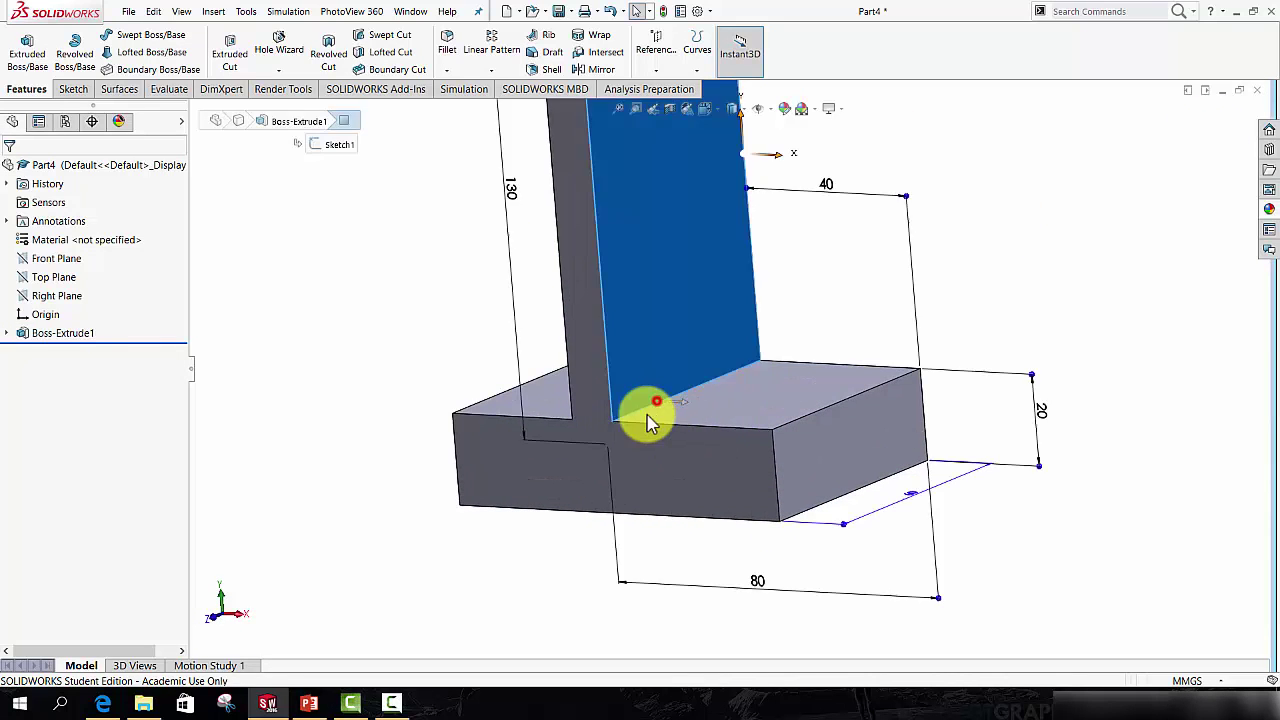
pyautogui.moveTo(651, 420); pyautogui.dragTo(609, 263, button='middle')
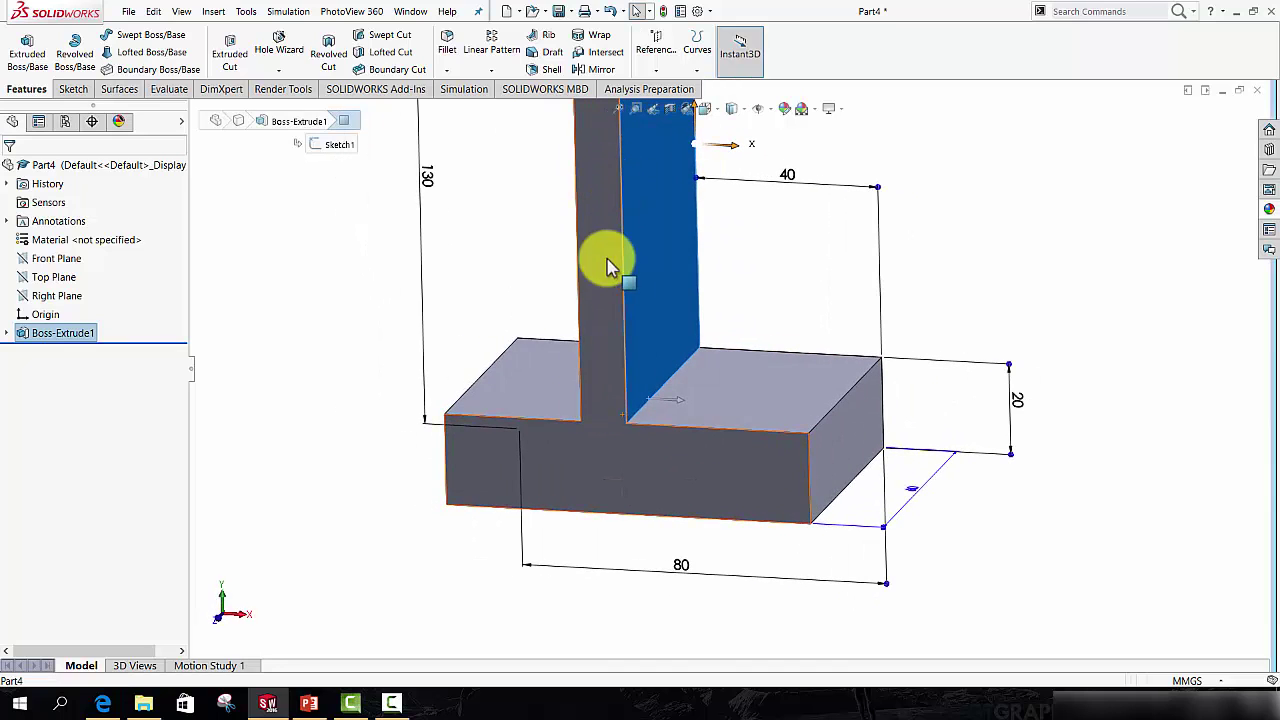
pyautogui.scroll(3, 520, 380)
pyautogui.click(469, 360)
pyautogui.moveTo(600, 385); pyautogui.dragTo(649, 393, button='middle')
pyautogui.click(447, 50)
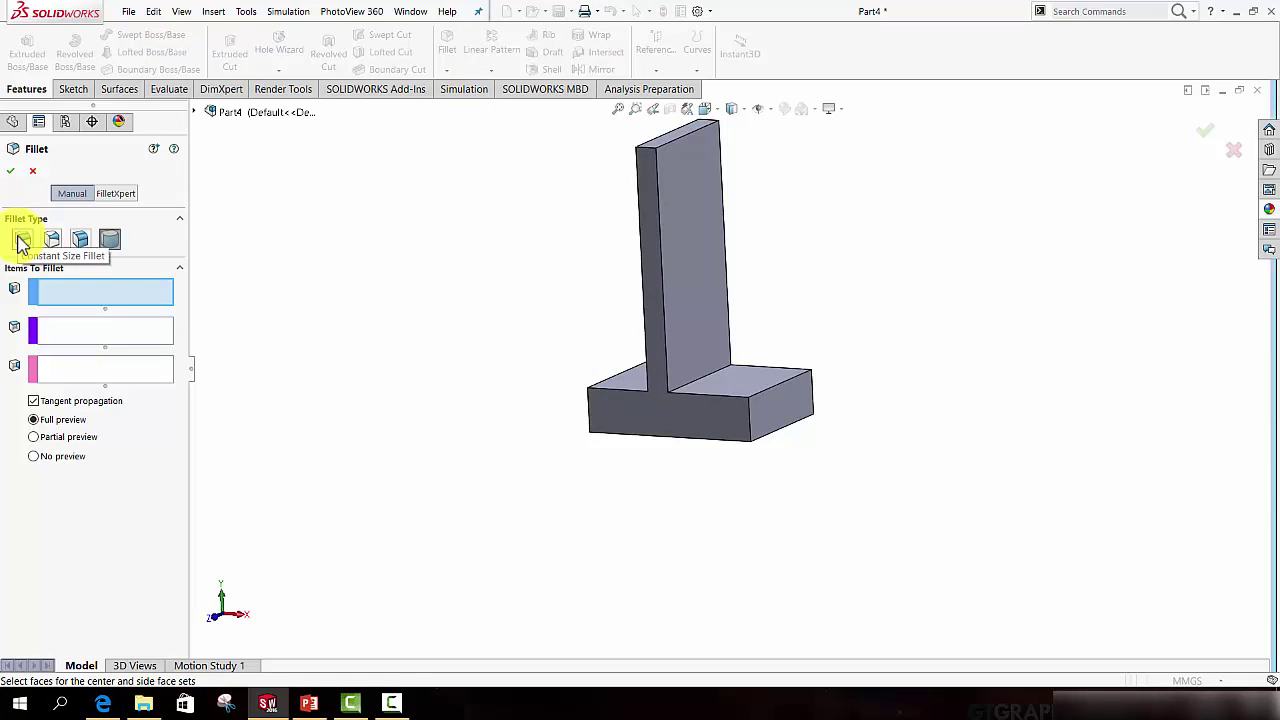
pyautogui.click(22, 241)
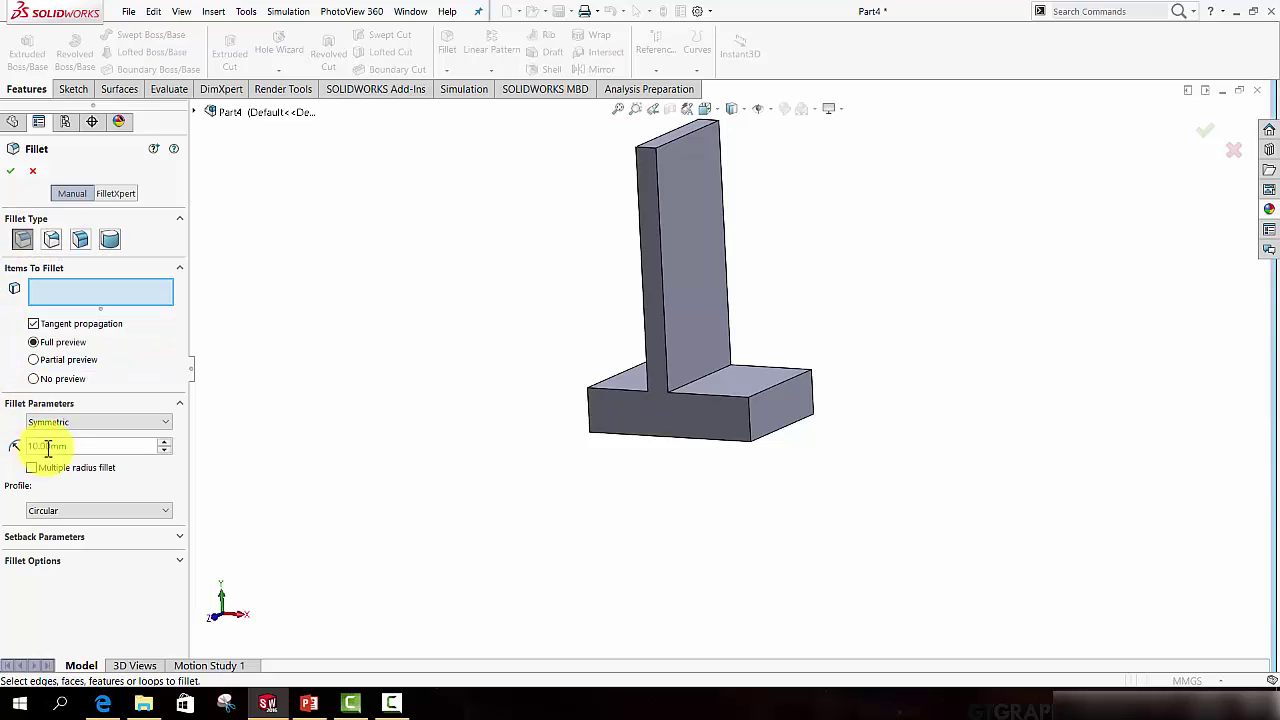
pyautogui.click(703, 380)
pyautogui.moveTo(703, 380); pyautogui.dragTo(706, 277, button='middle')
pyautogui.click(668, 388)
pyautogui.click(10, 171)
# Step: Start a Full Round fillet on the upright and assign its narrow front face as side face set 1
pyautogui.scroll(3, 706, 277)
pyautogui.scroll(-6, 684, 365)
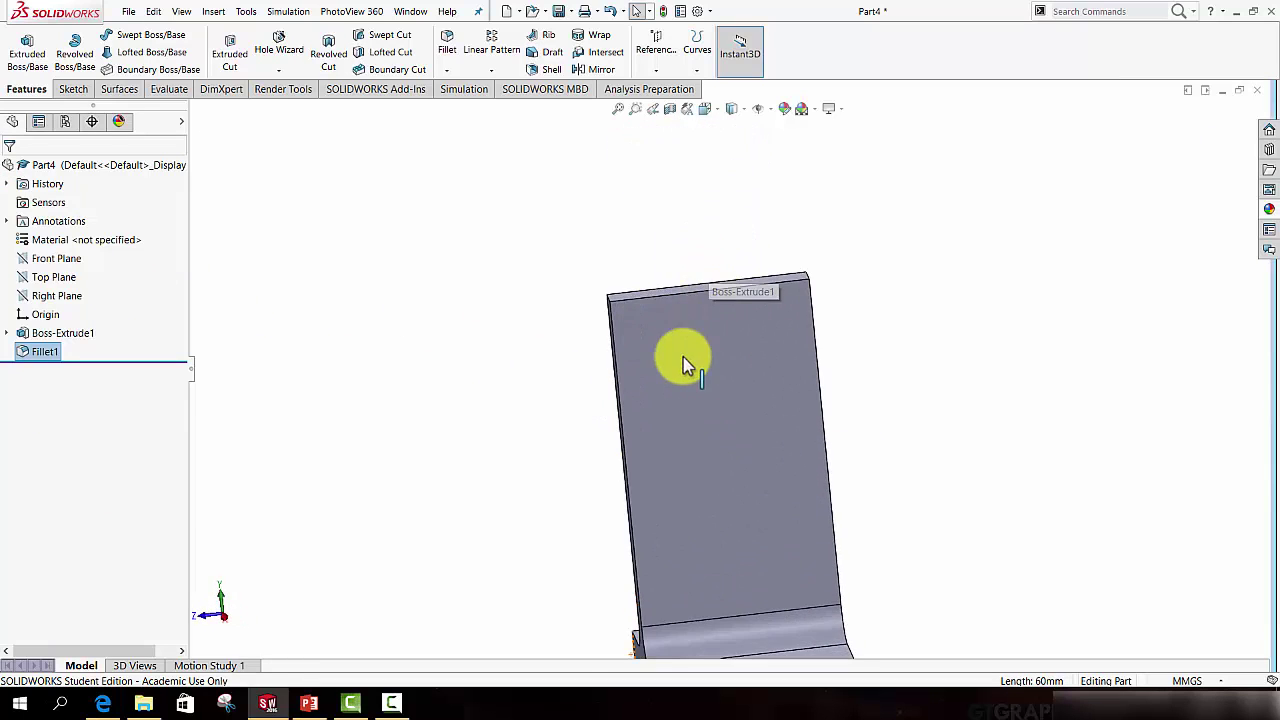
pyautogui.moveTo(684, 365); pyautogui.dragTo(622, 350, button='middle')
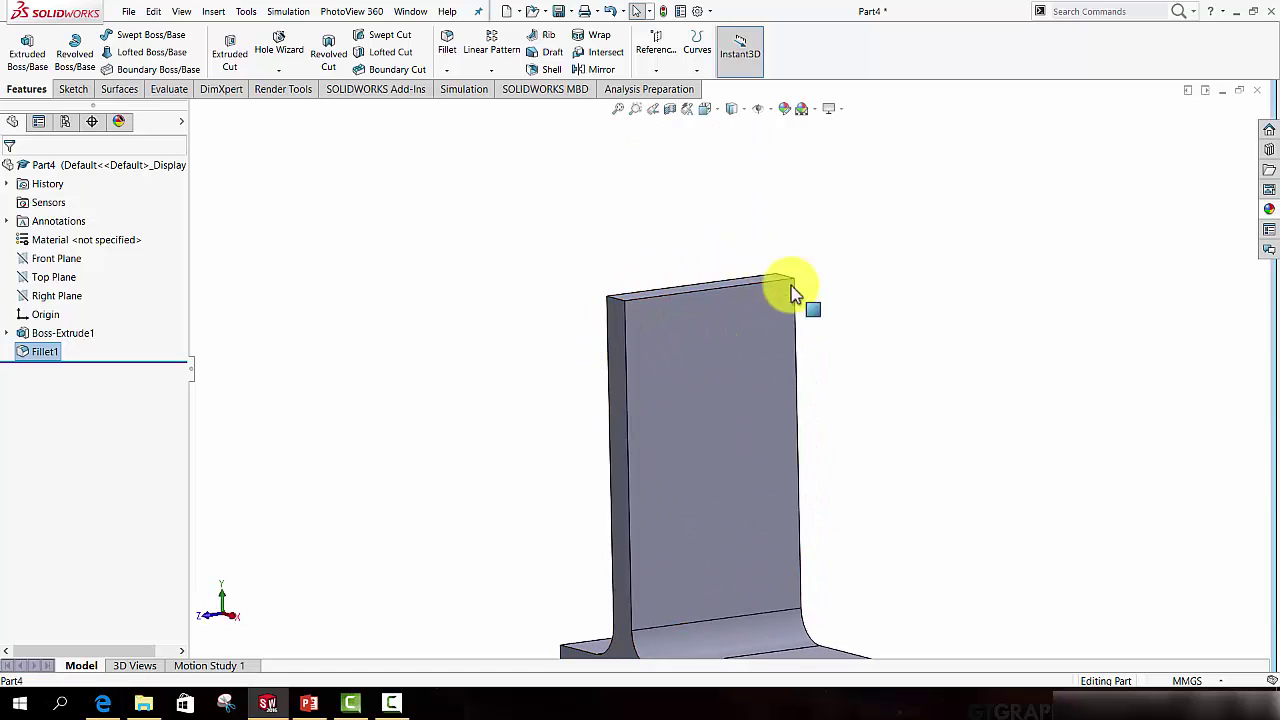
pyautogui.scroll(3, 674, 349)
pyautogui.scroll(-3, 700, 368)
pyautogui.moveTo(700, 368); pyautogui.dragTo(617, 366, button='middle')
pyautogui.scroll(3, 739, 358)
pyautogui.scroll(-3, 739, 355)
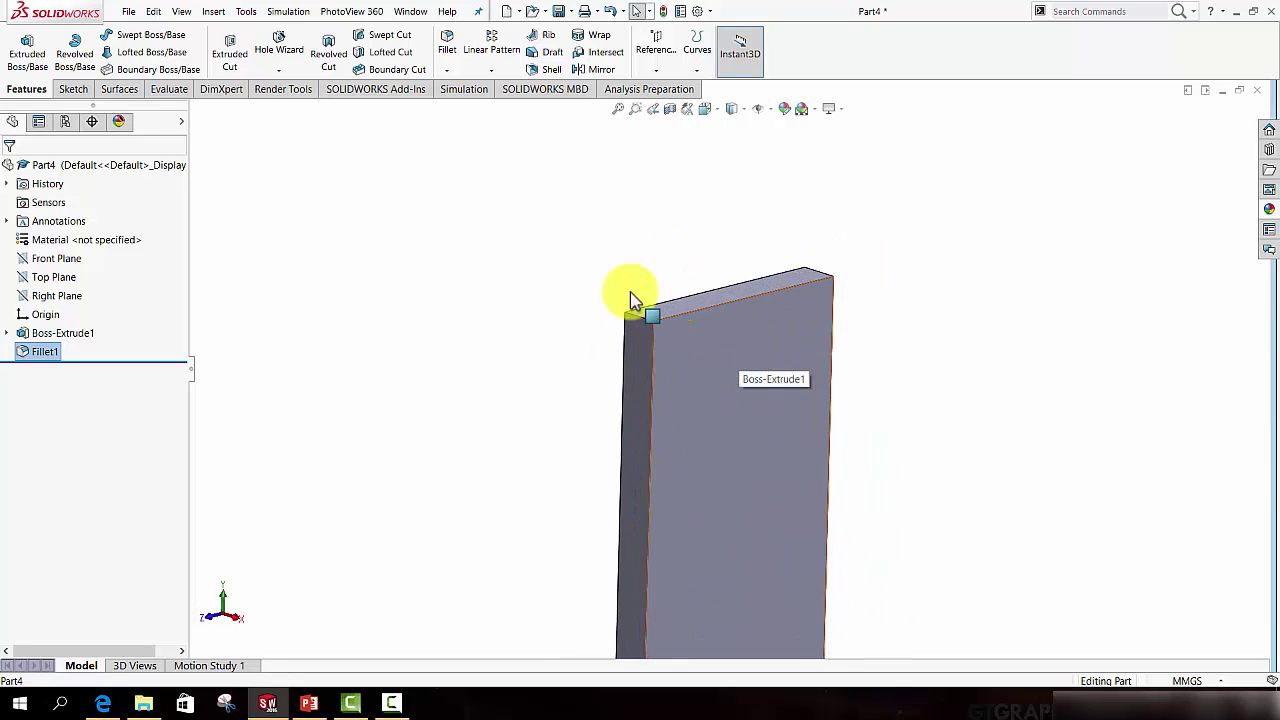
pyautogui.click(449, 45)
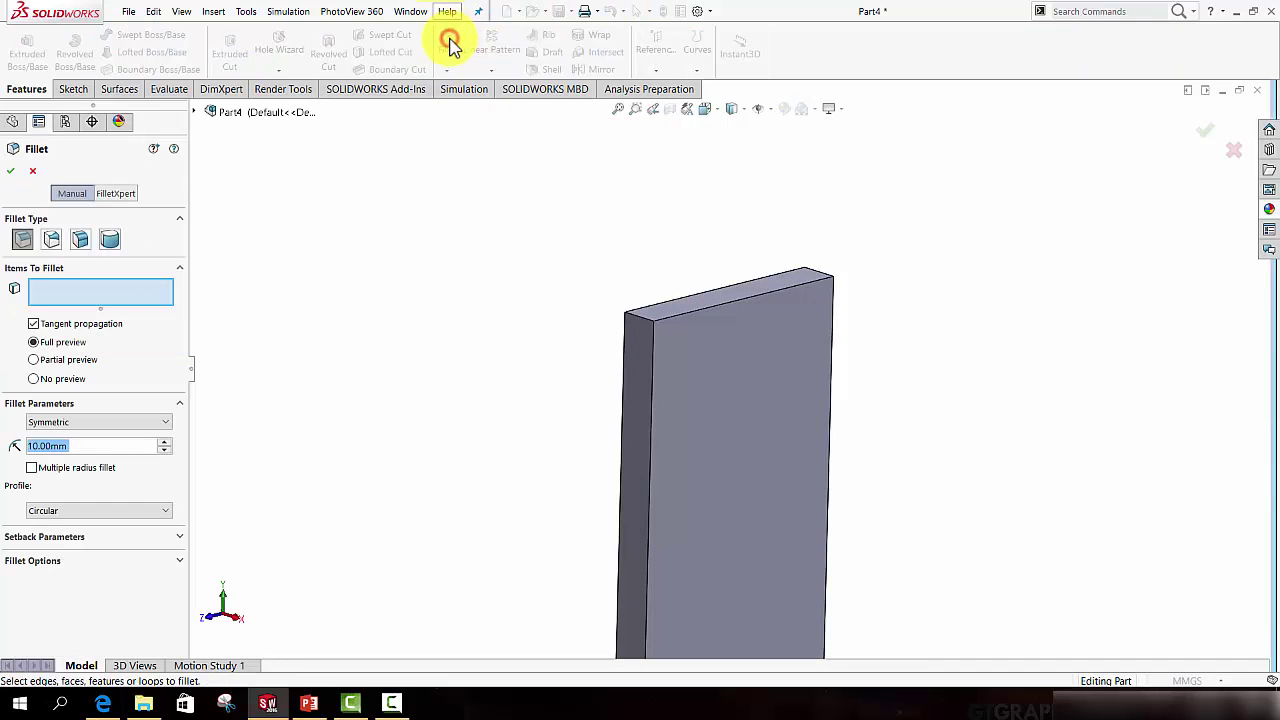
pyautogui.click(110, 242)
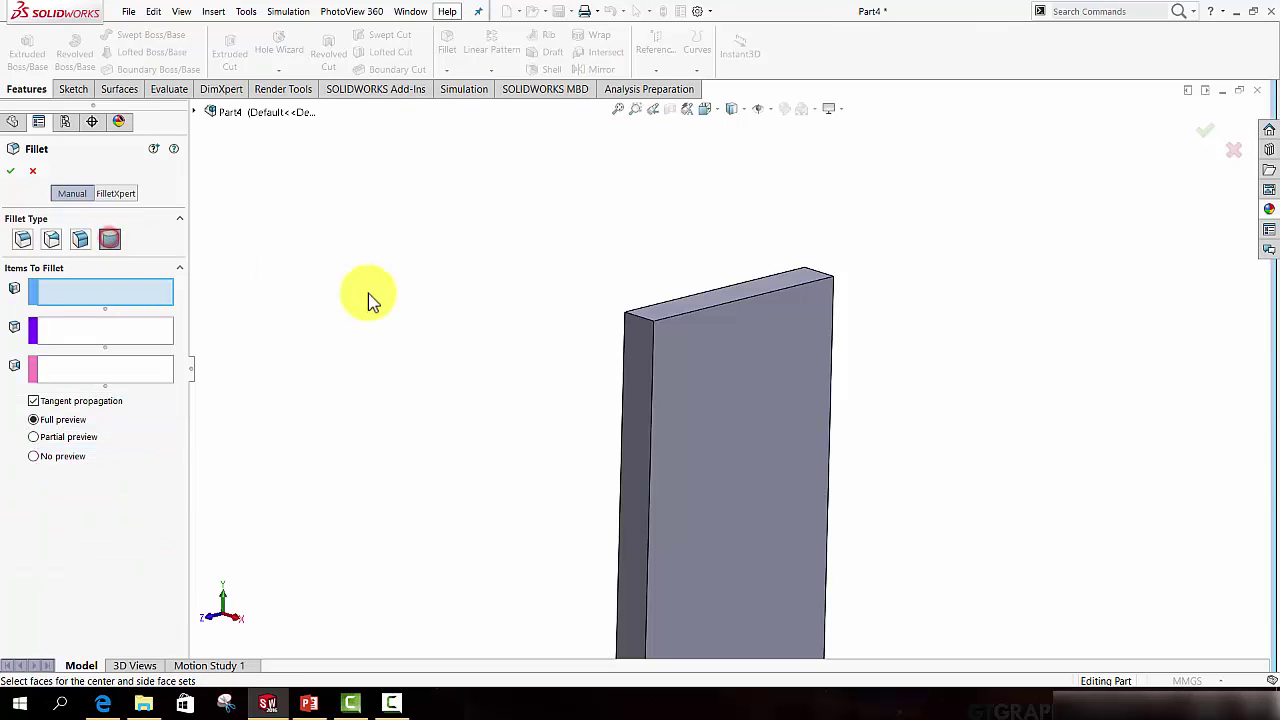
pyautogui.click(81, 293)
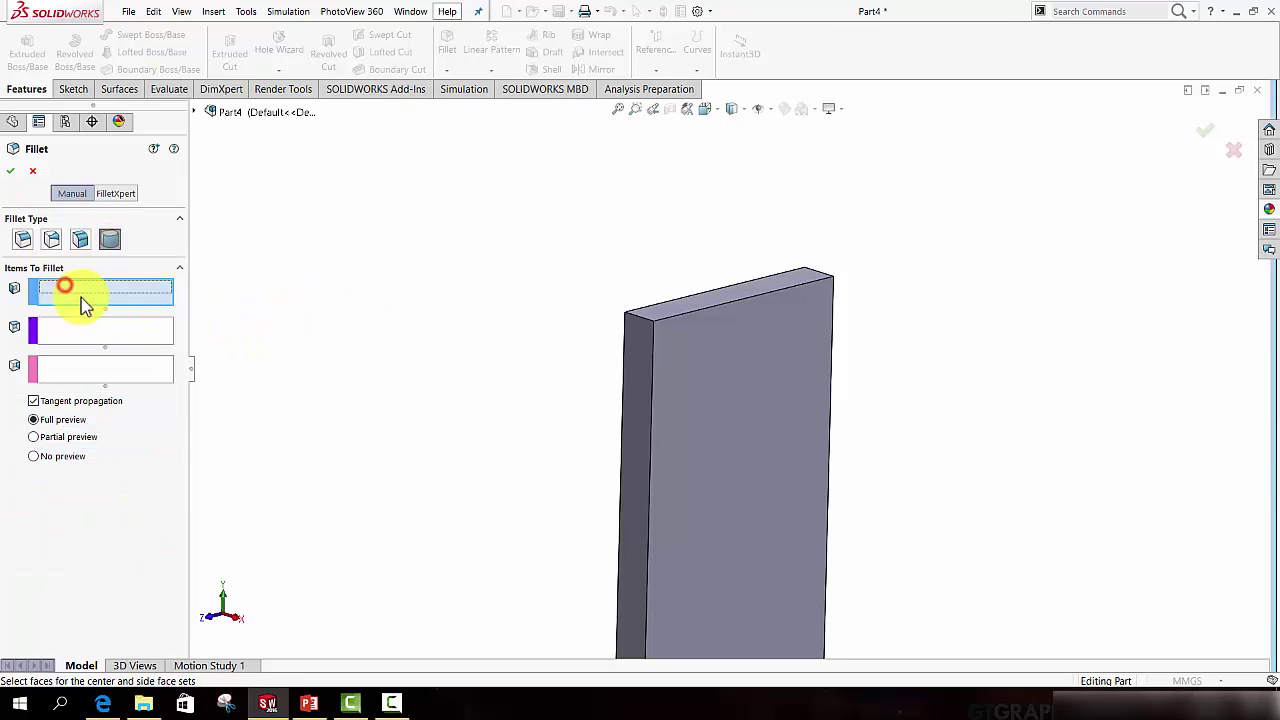
pyautogui.click(638, 360)
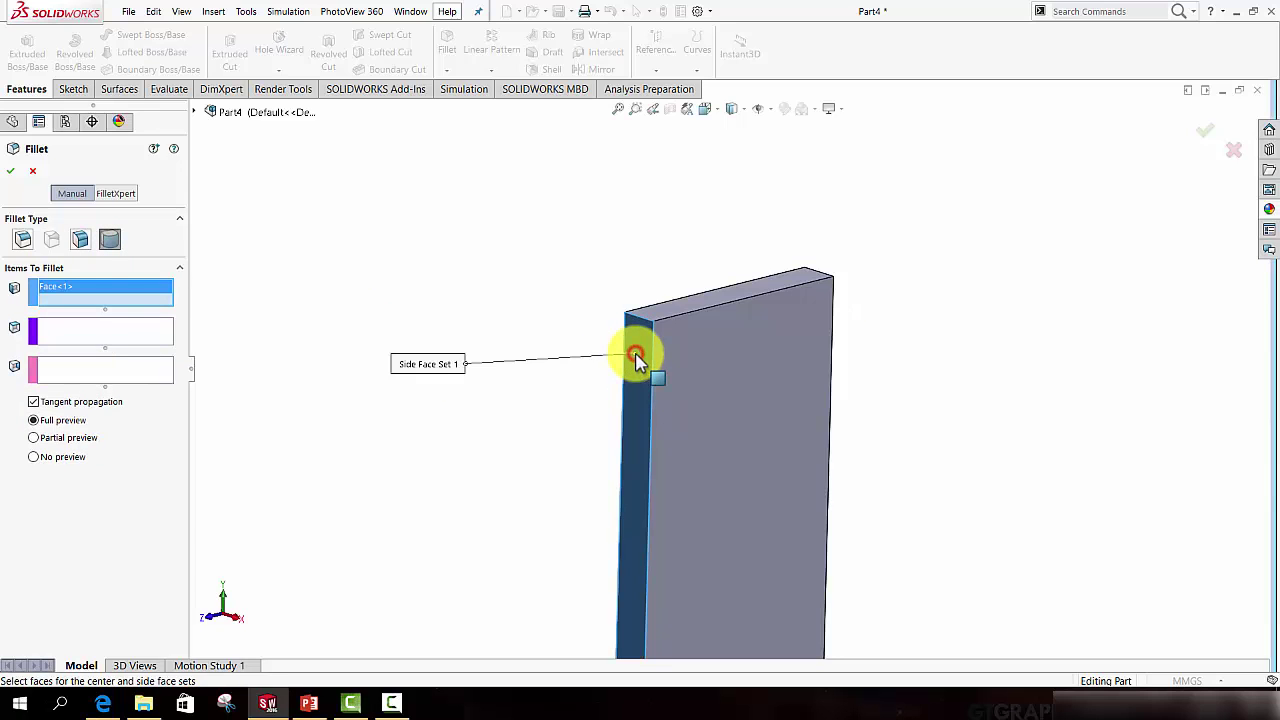
# Step: Assign the upright's top face as the center face set and its narrow rear face as side face set 2, and apply the fillet
pyautogui.click(84, 332)
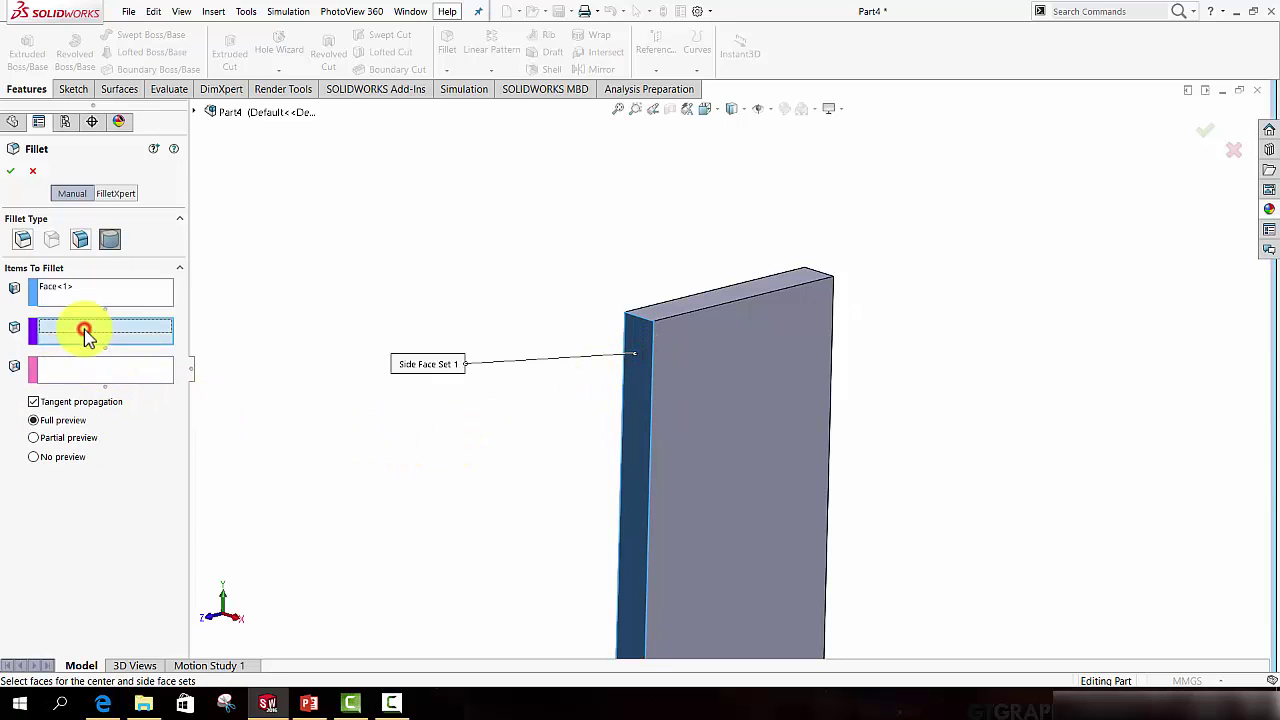
pyautogui.click(724, 303)
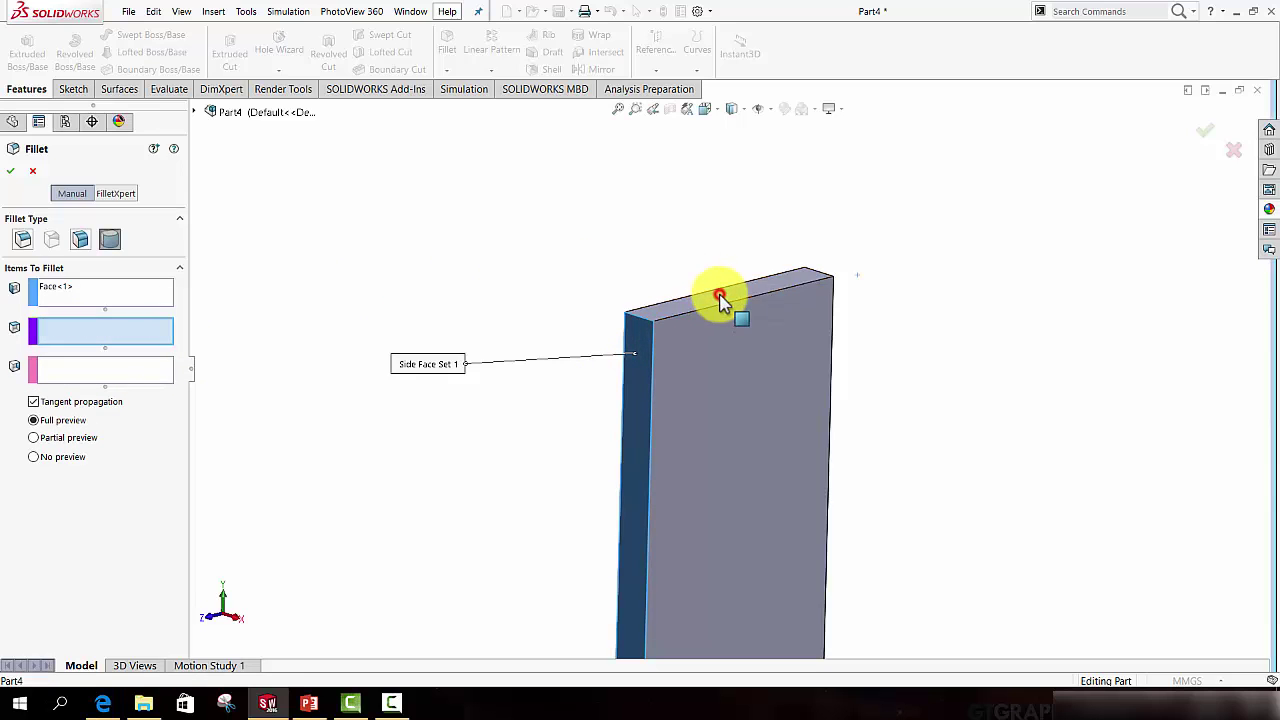
pyautogui.click(92, 369)
pyautogui.moveTo(820, 380); pyautogui.dragTo(722, 399, button='middle')
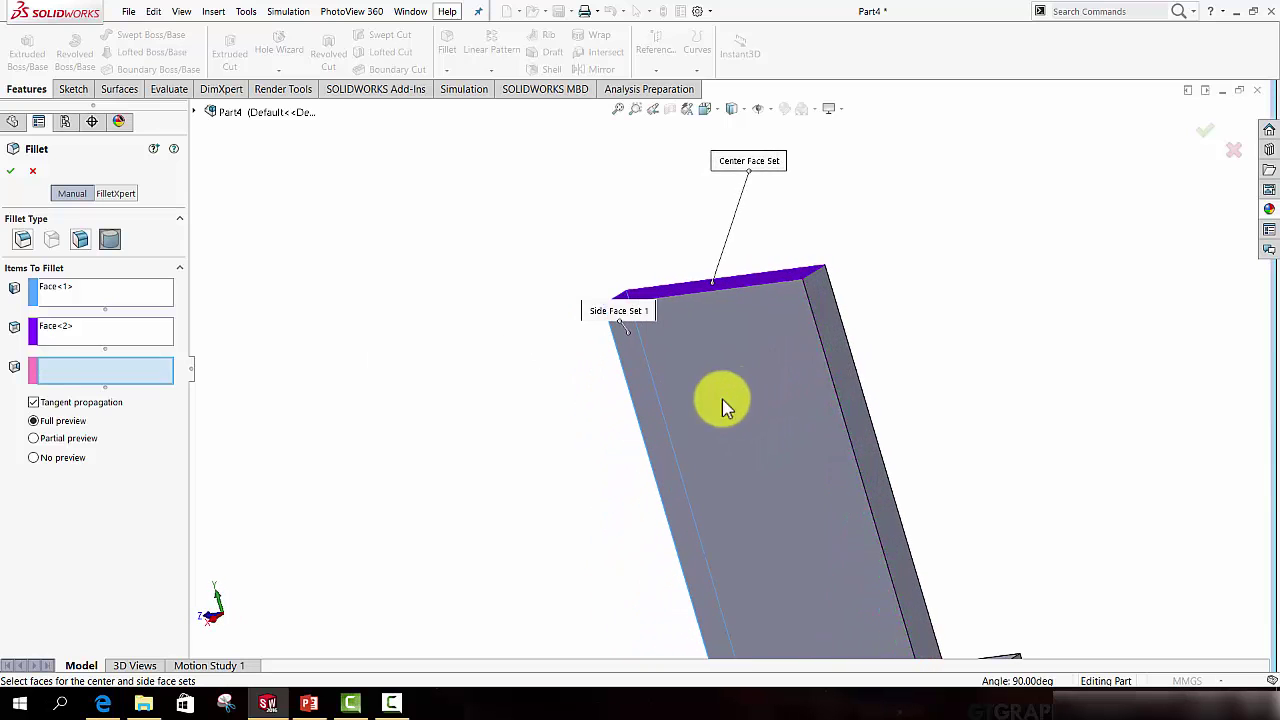
pyautogui.click(832, 318)
pyautogui.moveTo(834, 323); pyautogui.dragTo(777, 300, button='middle')
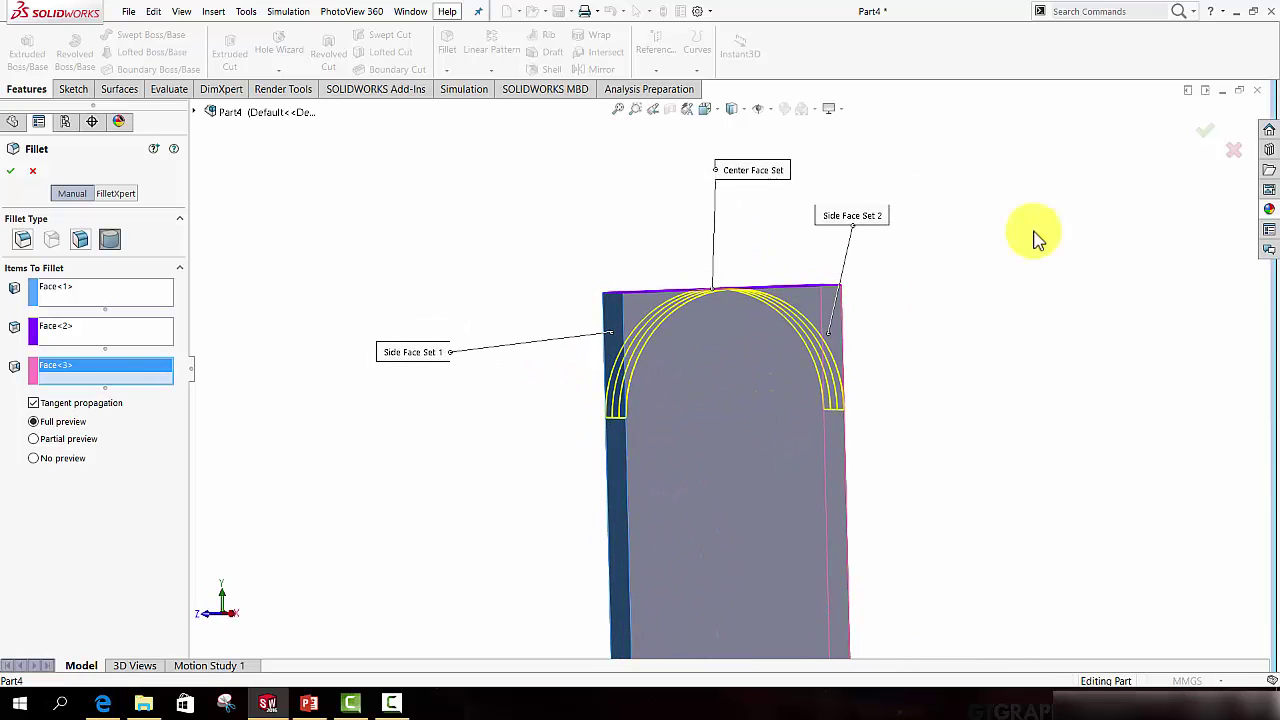
pyautogui.click(1203, 131)
pyautogui.moveTo(758, 400); pyautogui.dragTo(669, 406, button='middle')
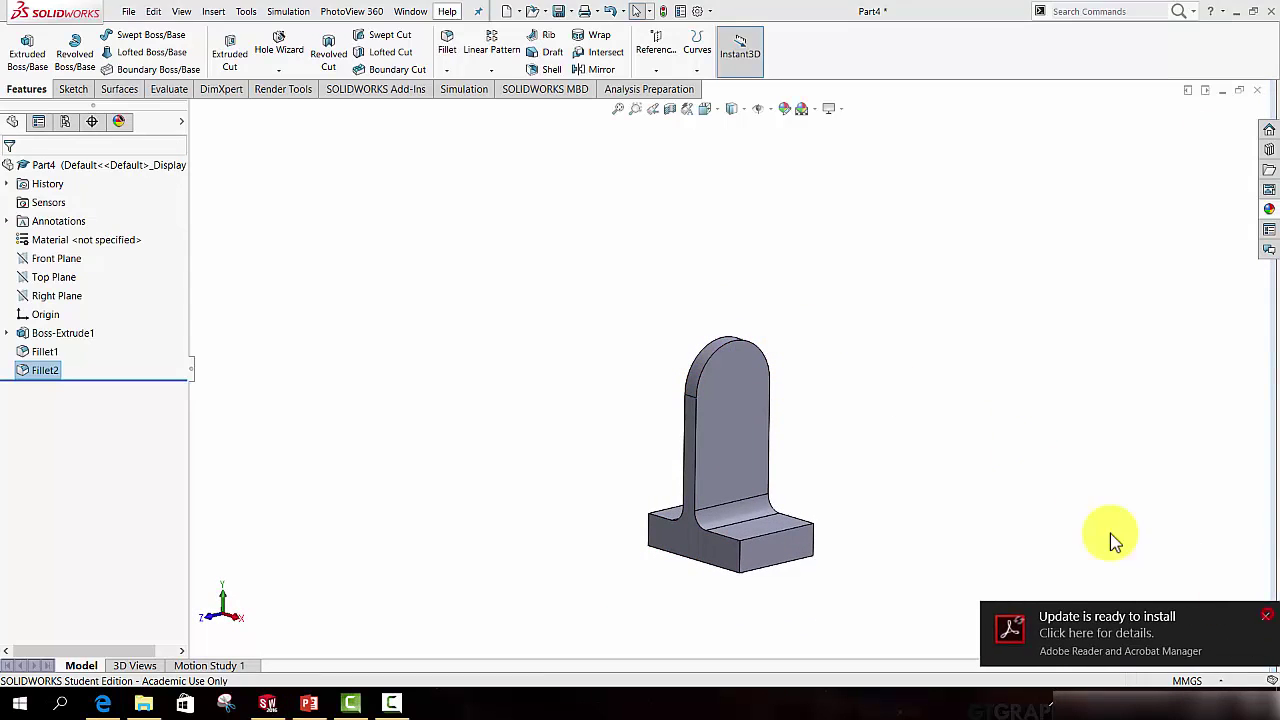
pyautogui.moveTo(900, 486)
pyautogui.mouseDown(button='middle')
pyautogui.moveTo(951, 443)
pyautogui.moveTo(892, 465)
pyautogui.mouseUp(button='middle')
pyautogui.scroll(-4, 743, 417)
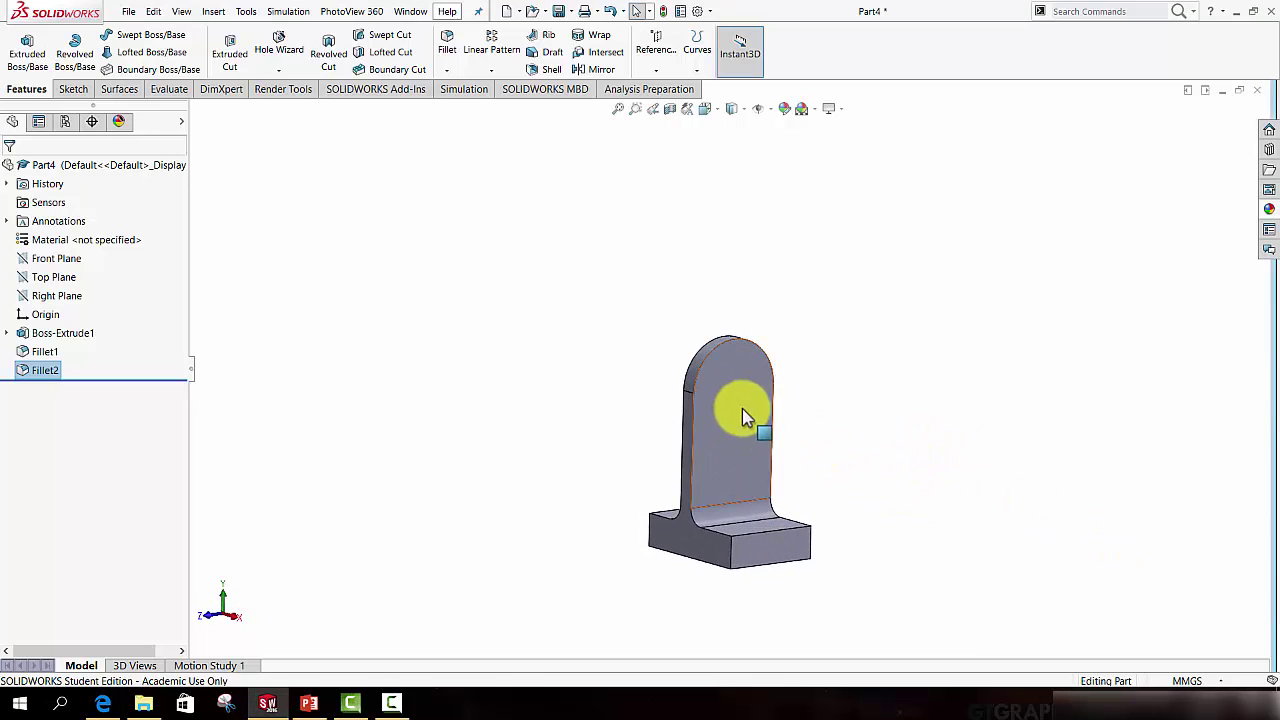
pyautogui.moveTo(749, 380); pyautogui.dragTo(900, 328, button='middle')
pyautogui.click(680, 351)
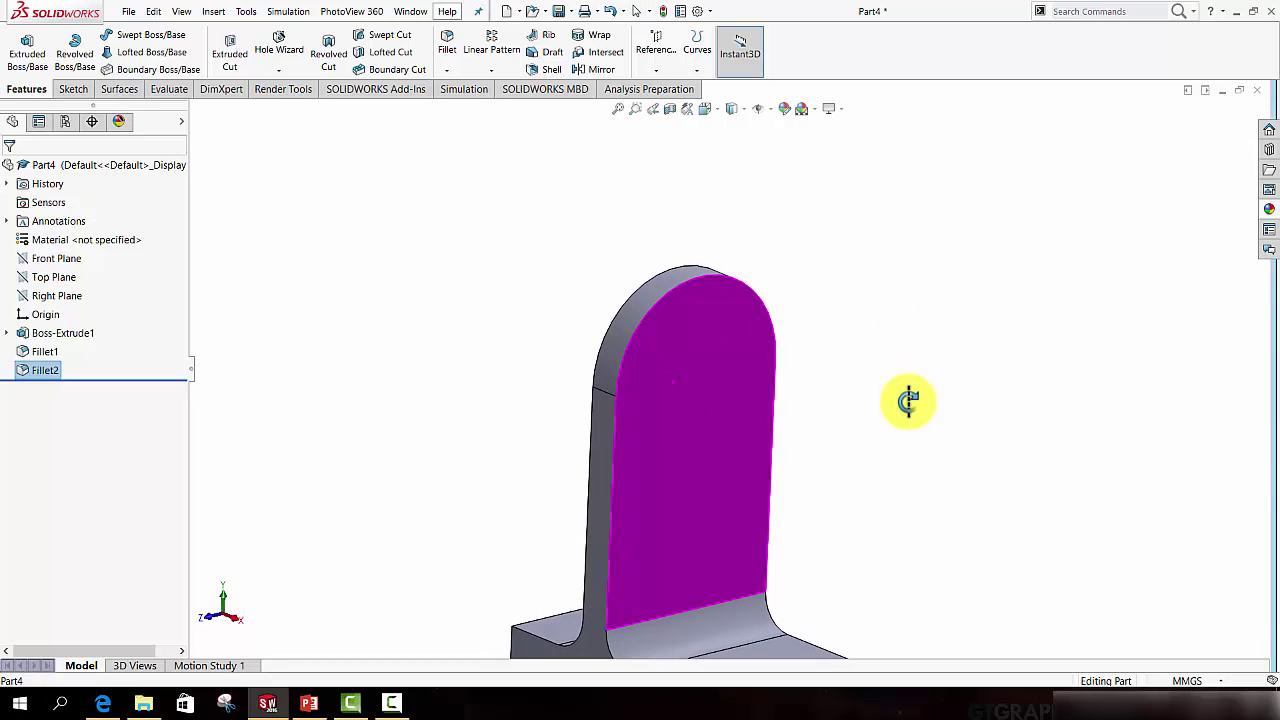
pyautogui.press('Escape')
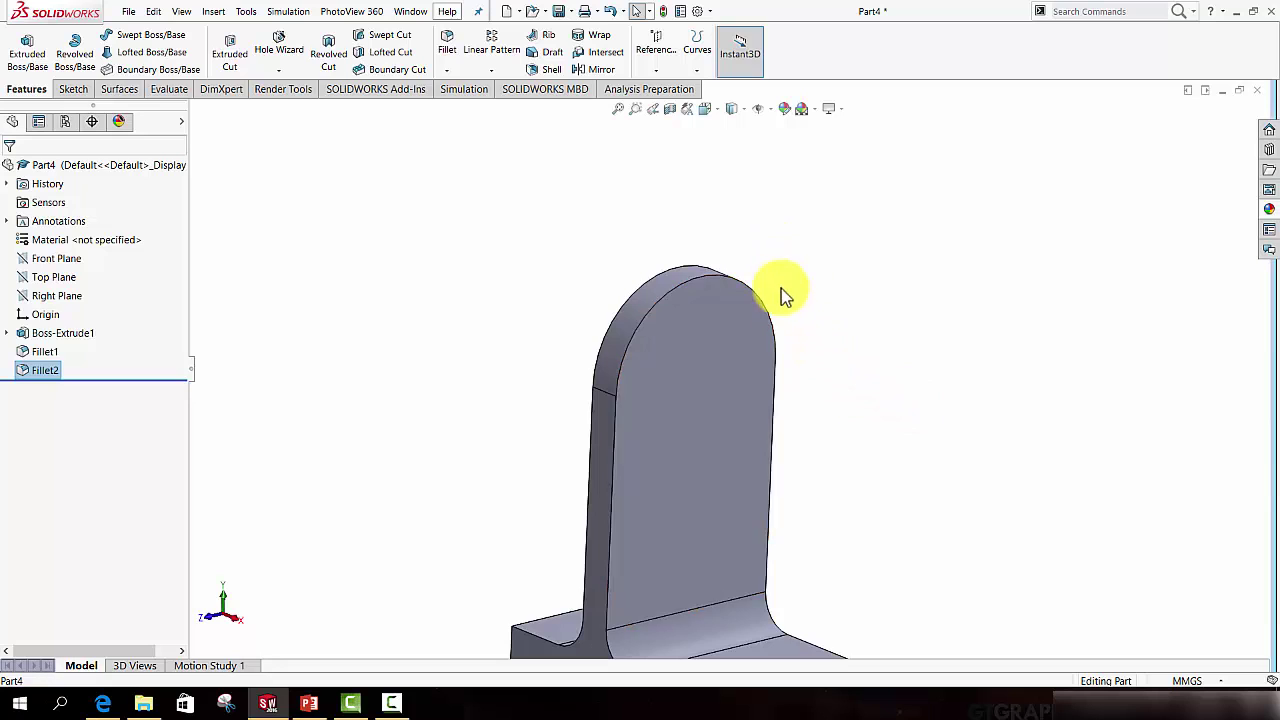
# Step: Sketch a circle about 32 mm in diameter on the upright's broad face, centred on the rounded top's arc centre
pyautogui.click(721, 329)
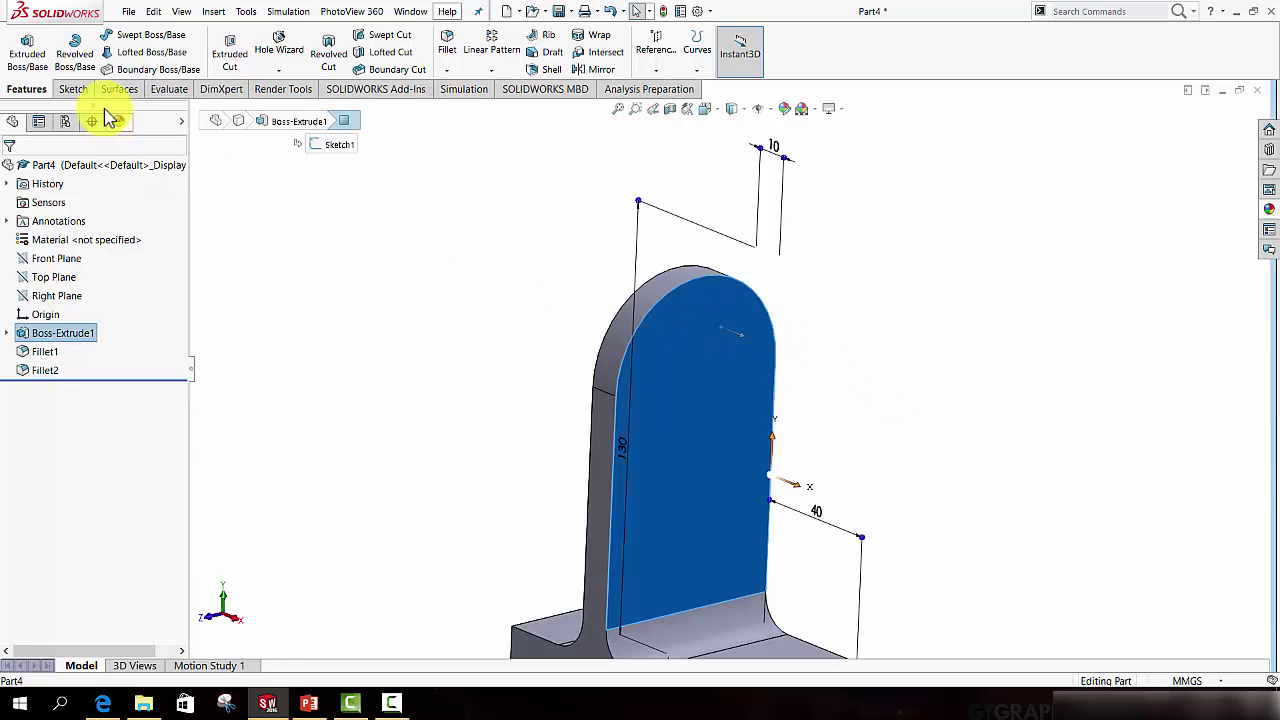
pyautogui.click(66, 90)
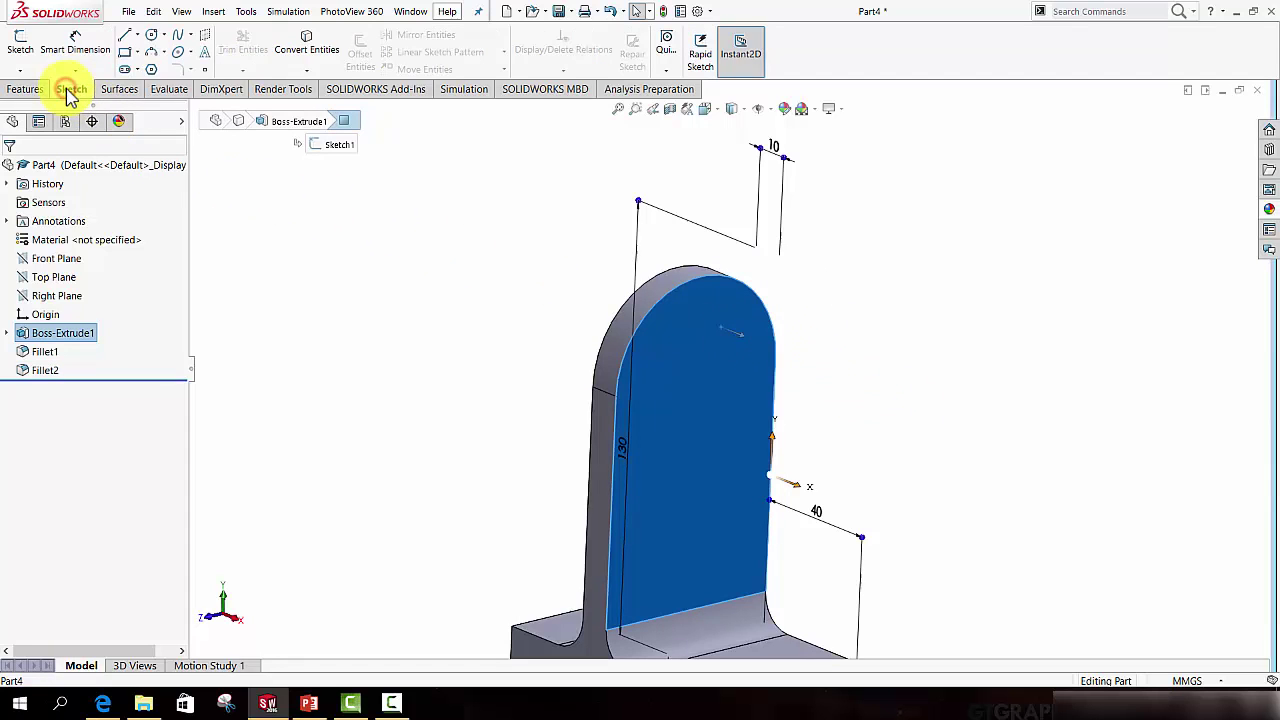
pyautogui.click(151, 38)
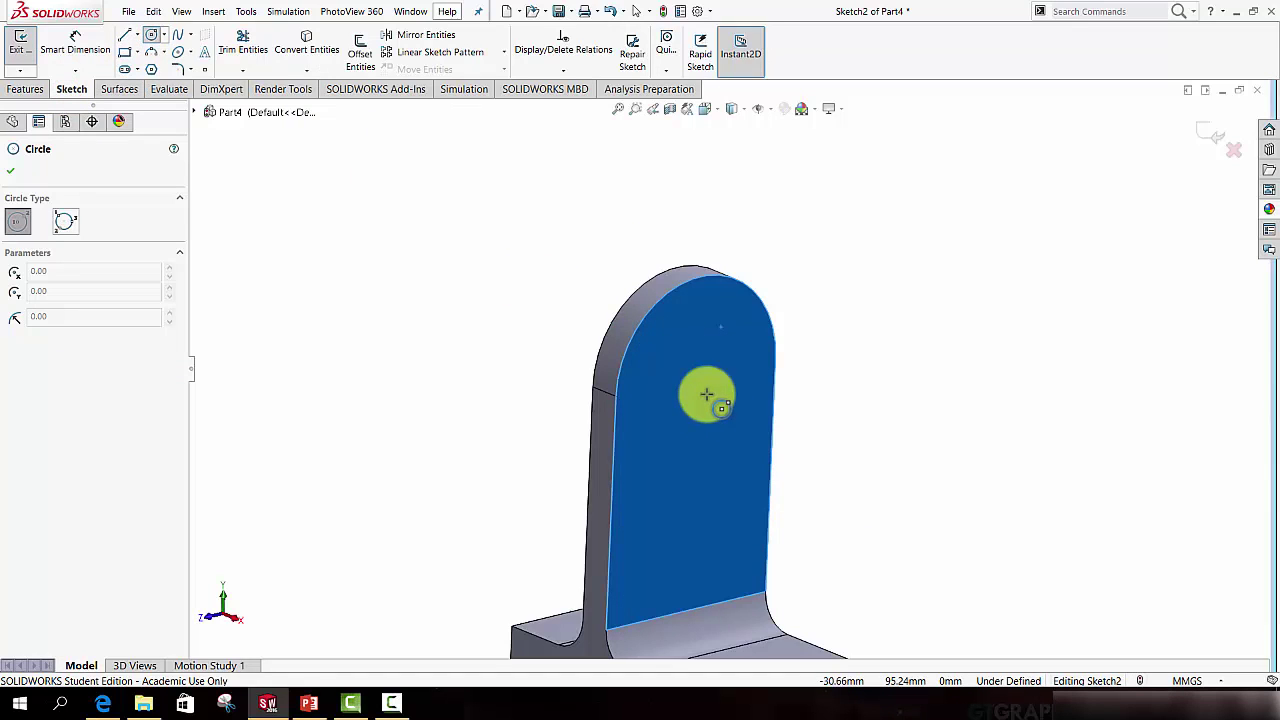
pyautogui.press('space')
pyautogui.click(790, 486)
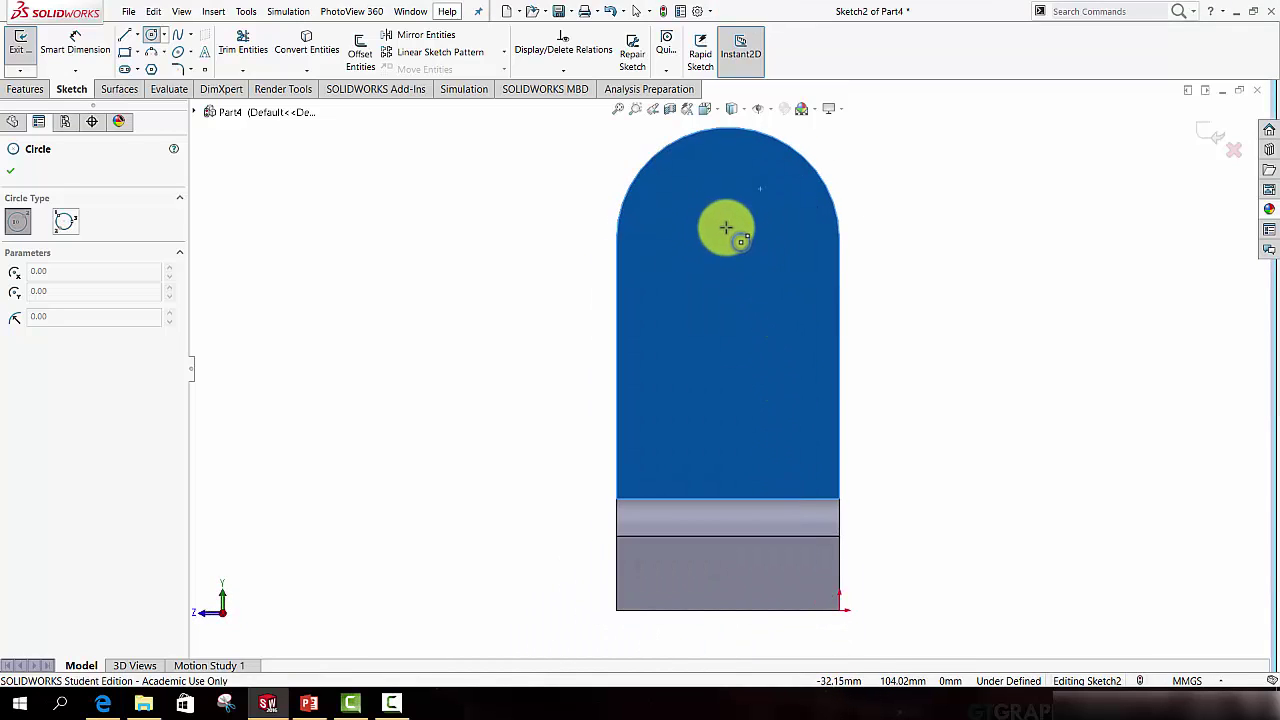
pyautogui.scroll(-2, 735, 235)
pyautogui.scroll(1, 718, 259)
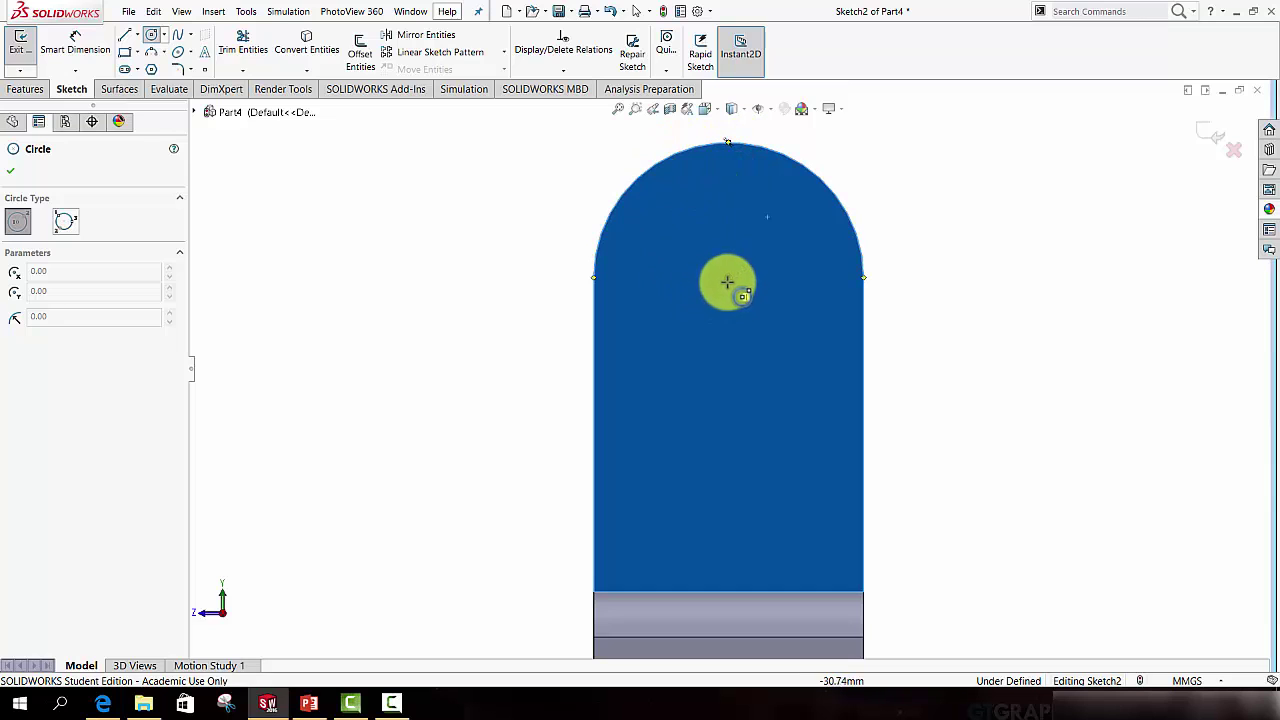
pyautogui.click(728, 278)
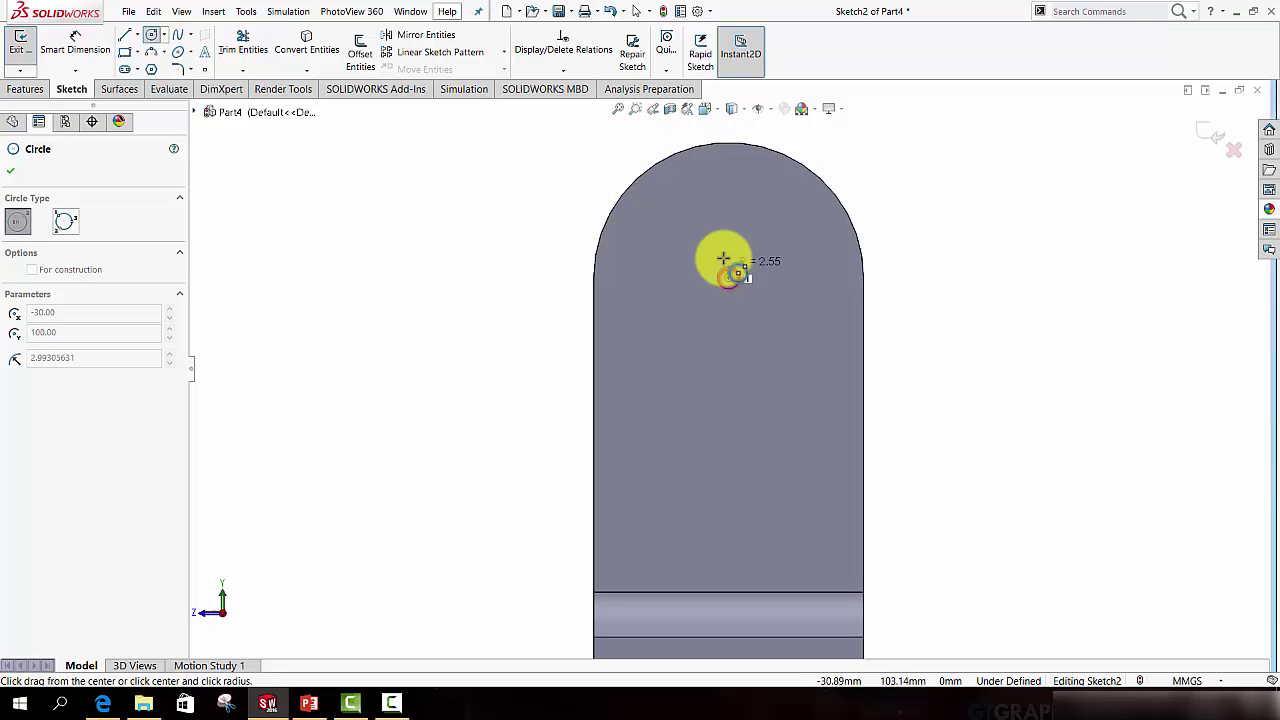
pyautogui.click(708, 209)
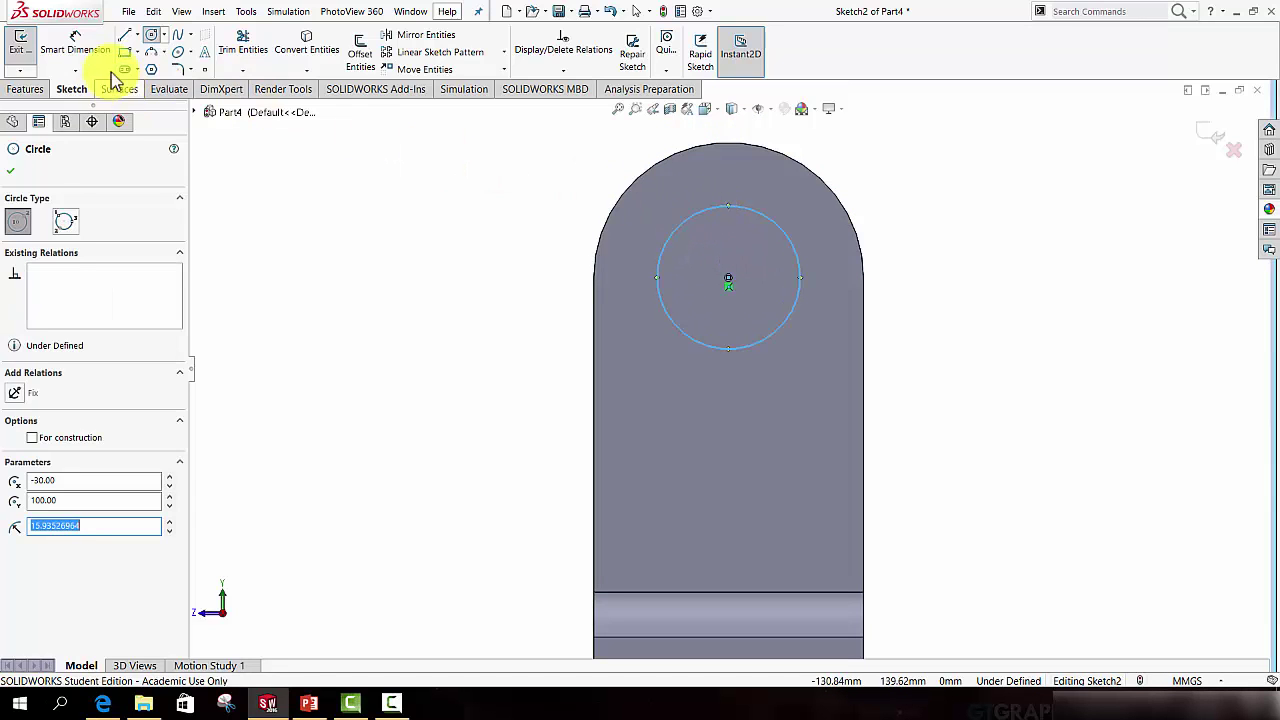
# Step: Dimension the circle's diameter at 30 mm and exit the sketch
pyautogui.click(75, 45)
pyautogui.click(778, 246)
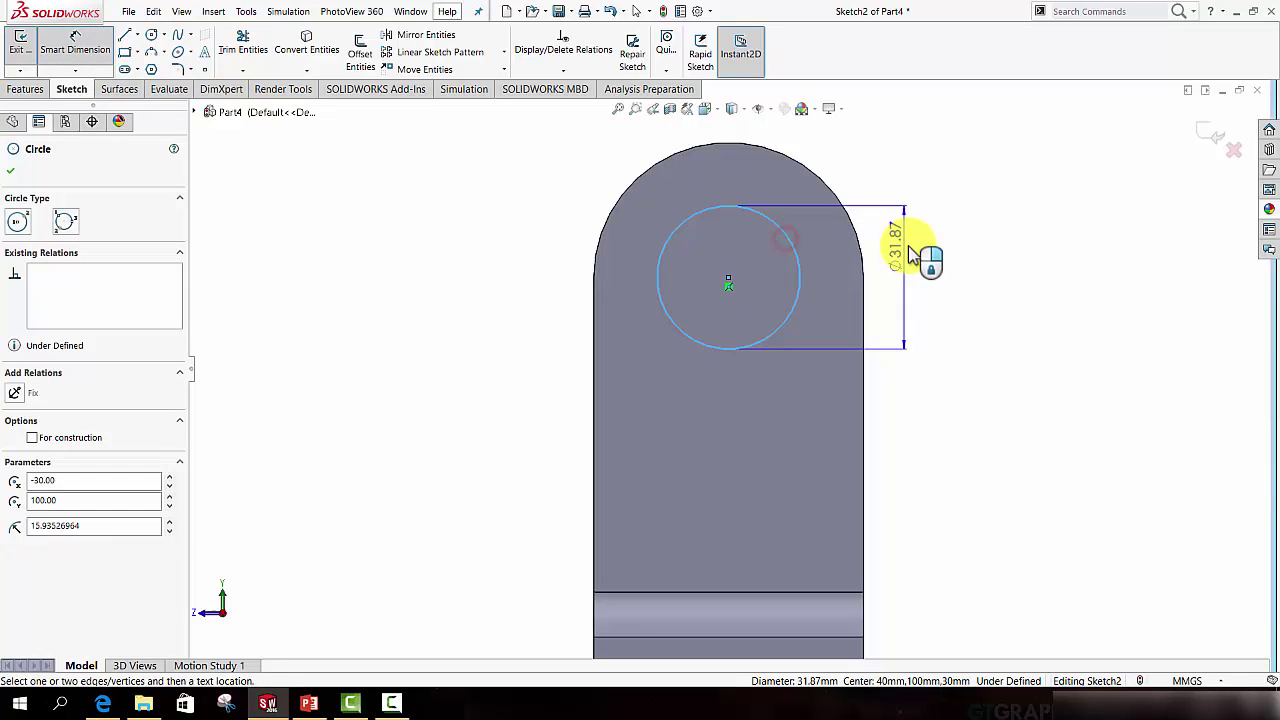
pyautogui.click(928, 258)
pyautogui.write('30')
pyautogui.press('Return')
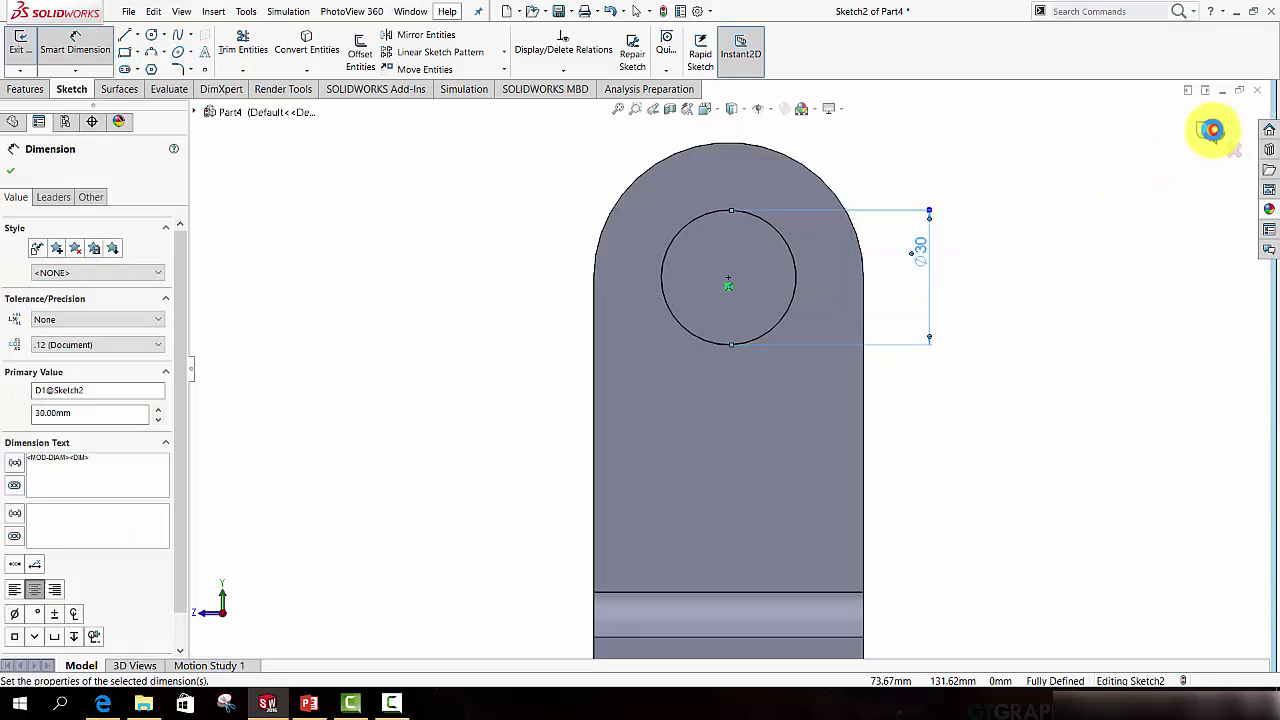
pyautogui.click(1211, 133)
# Step: Cut the 30 mm circle through the upright with a Blind Extruded Cut about 31 mm deep
pyautogui.moveTo(818, 318)
pyautogui.mouseDown(button='middle')
pyautogui.moveTo(754, 348)
pyautogui.moveTo(843, 423)
pyautogui.moveTo(934, 420)
pyautogui.moveTo(766, 366)
pyautogui.moveTo(768, 384)
pyautogui.mouseUp(button='middle')
pyautogui.scroll(-5, 768, 384)
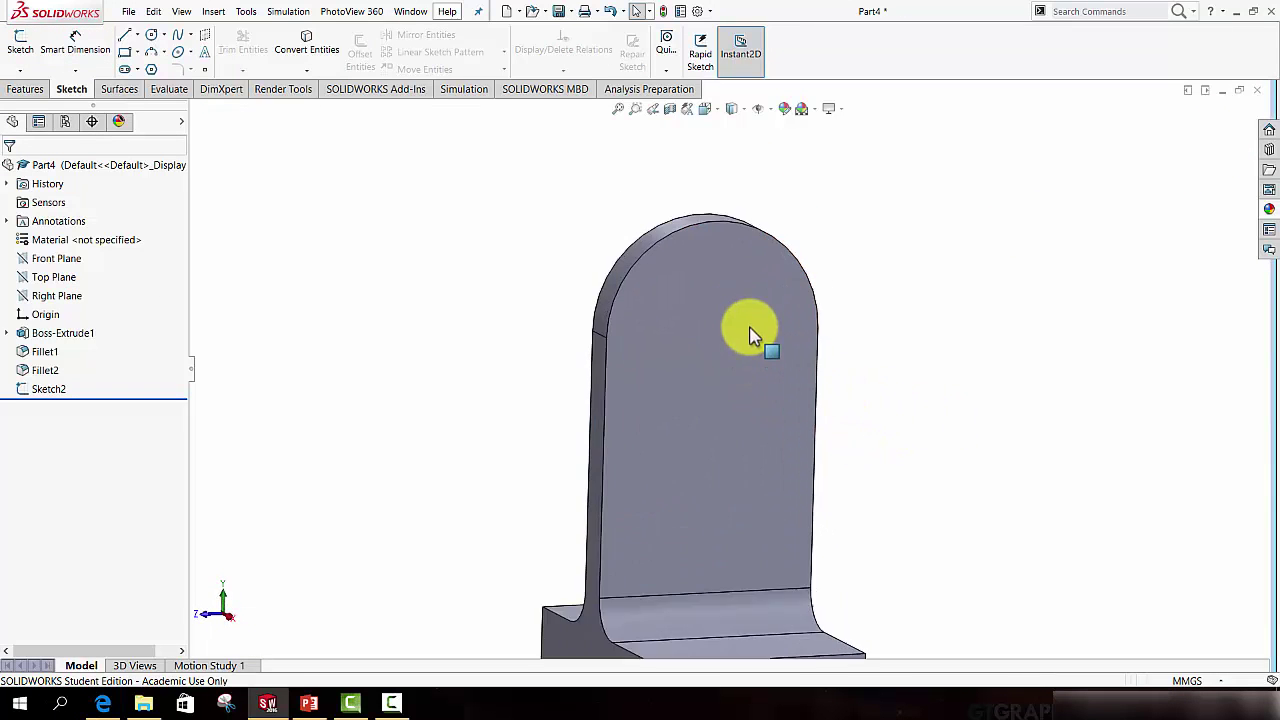
pyautogui.click(723, 274)
pyautogui.scroll(3, 866, 449)
pyautogui.moveTo(866, 449)
pyautogui.mouseDown(button='middle')
pyautogui.moveTo(725, 419)
pyautogui.moveTo(706, 400)
pyautogui.moveTo(729, 418)
pyautogui.mouseUp(button='middle')
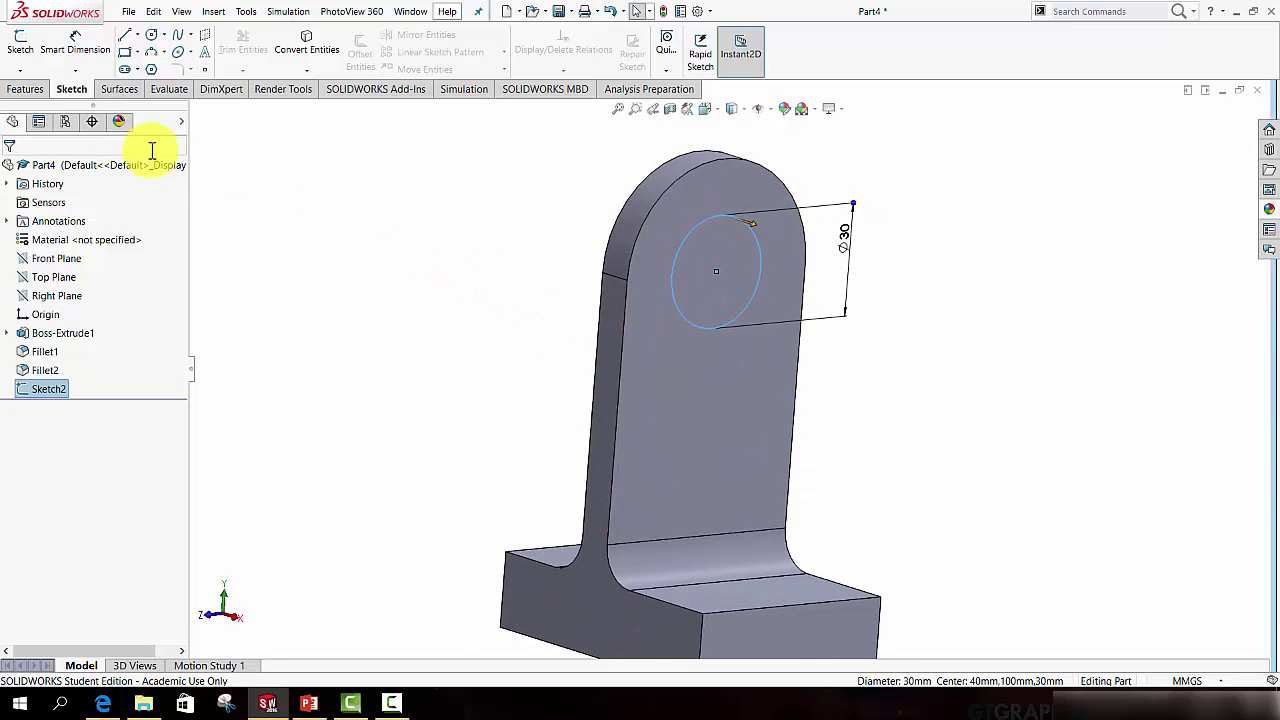
pyautogui.click(22, 90)
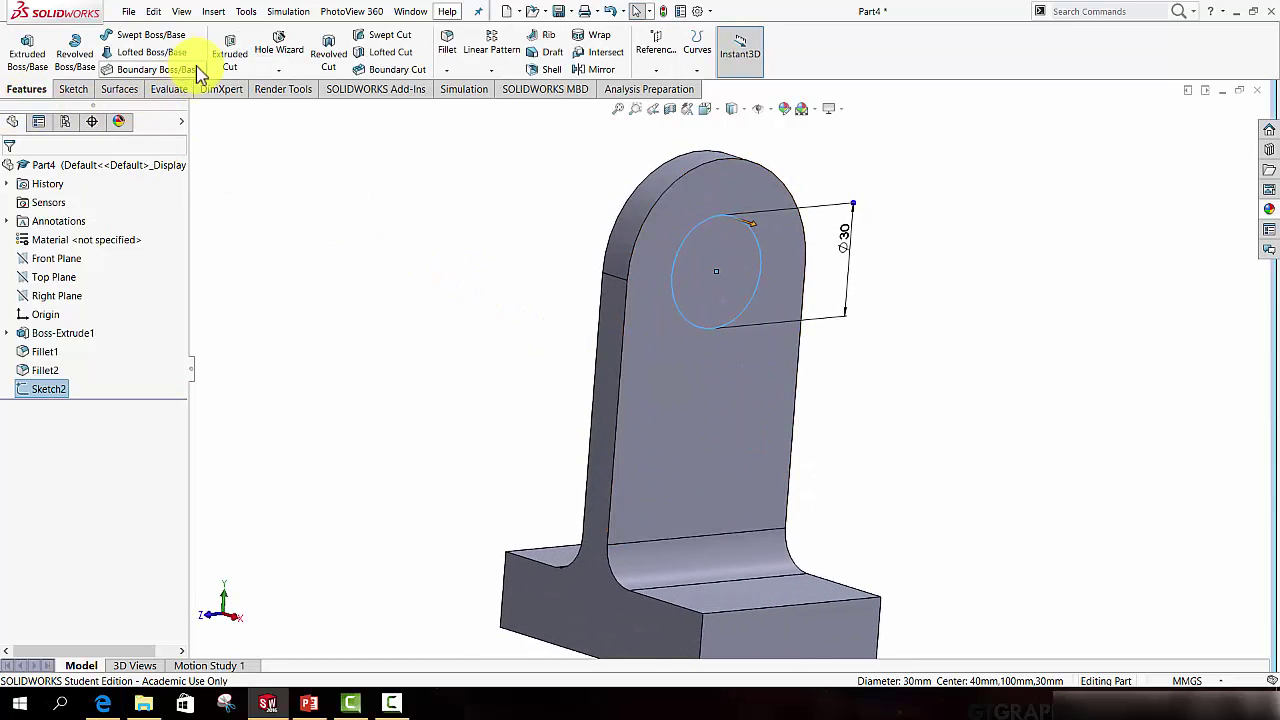
pyautogui.click(222, 50)
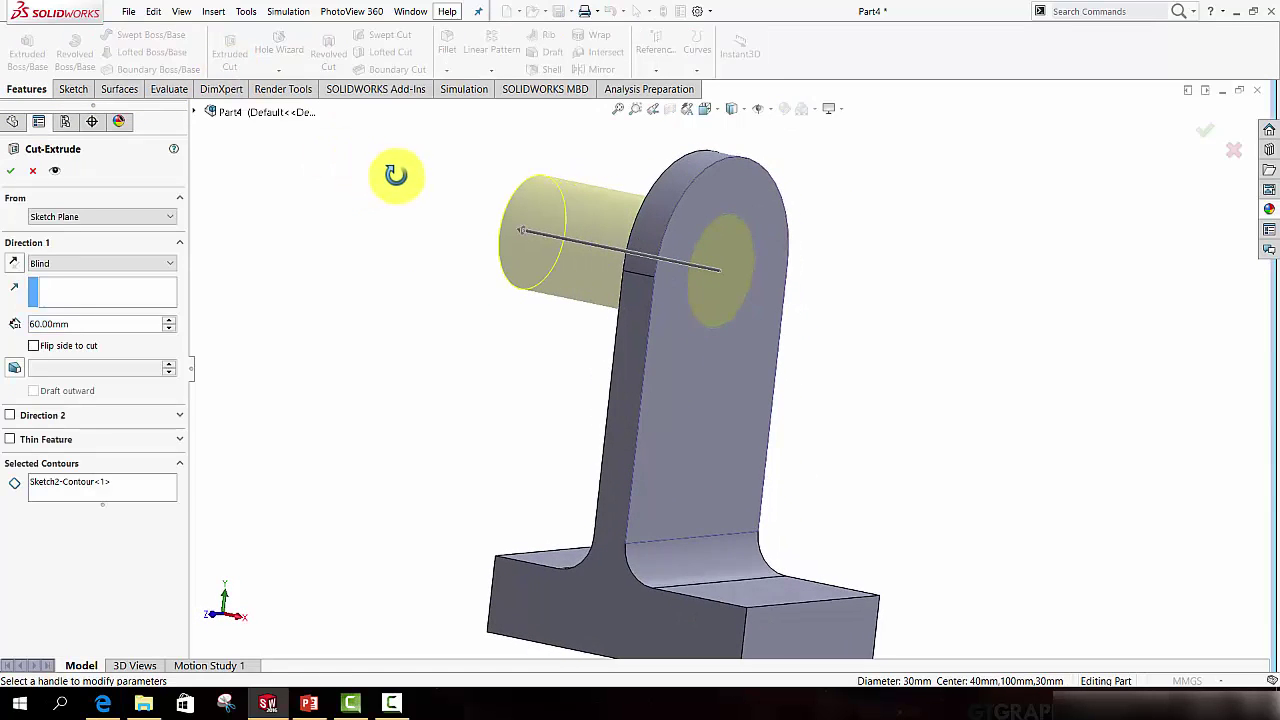
pyautogui.moveTo(517, 222); pyautogui.dragTo(614, 246)
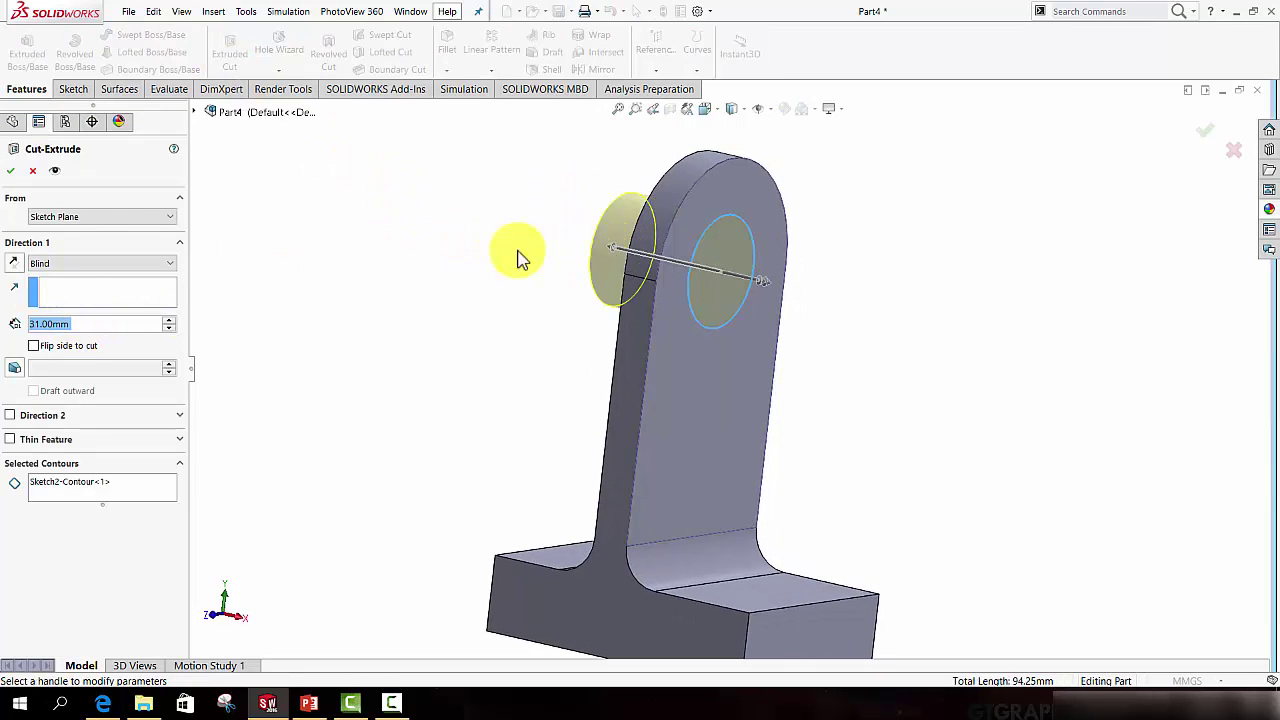
pyautogui.click(12, 173)
# Step: Start an angle-distance chamfer of 5 mm at 45° on the long bottom edge of the base's T-shaped front face
pyautogui.scroll(3, 871, 354)
pyautogui.moveTo(871, 354); pyautogui.dragTo(766, 383, button='middle')
pyautogui.scroll(-5, 766, 383)
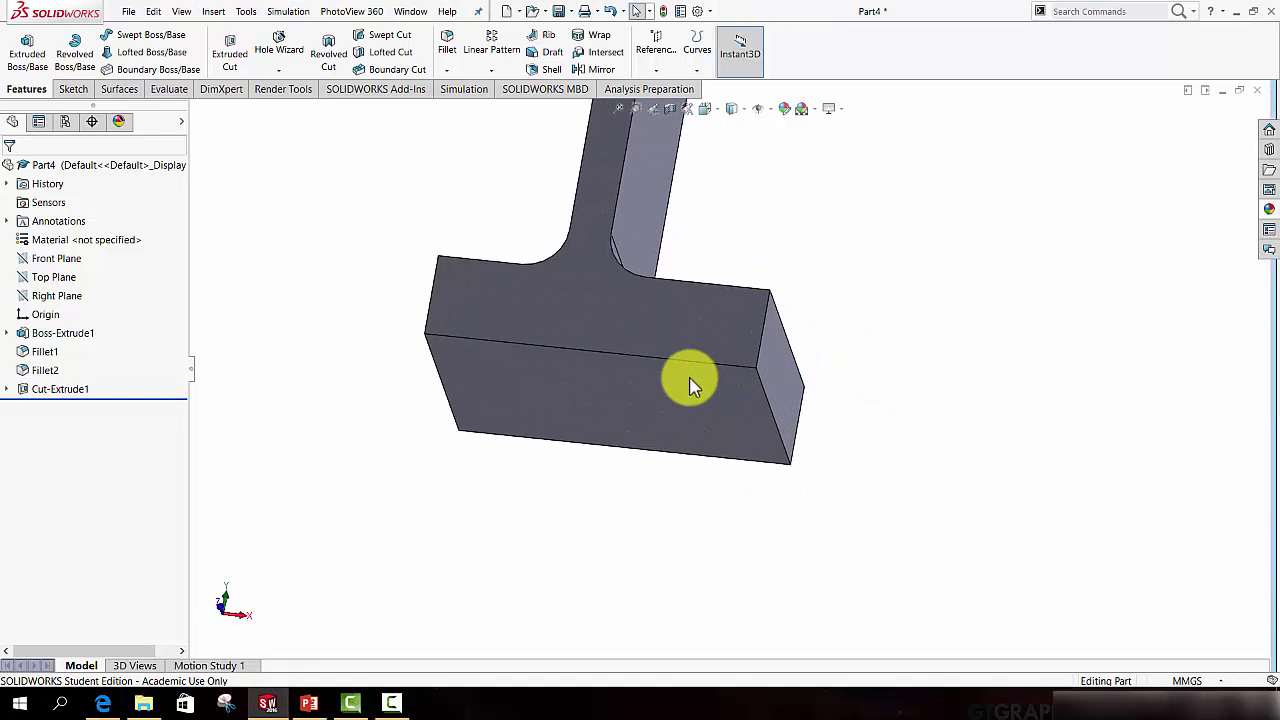
pyautogui.moveTo(654, 380); pyautogui.dragTo(648, 348, button='middle')
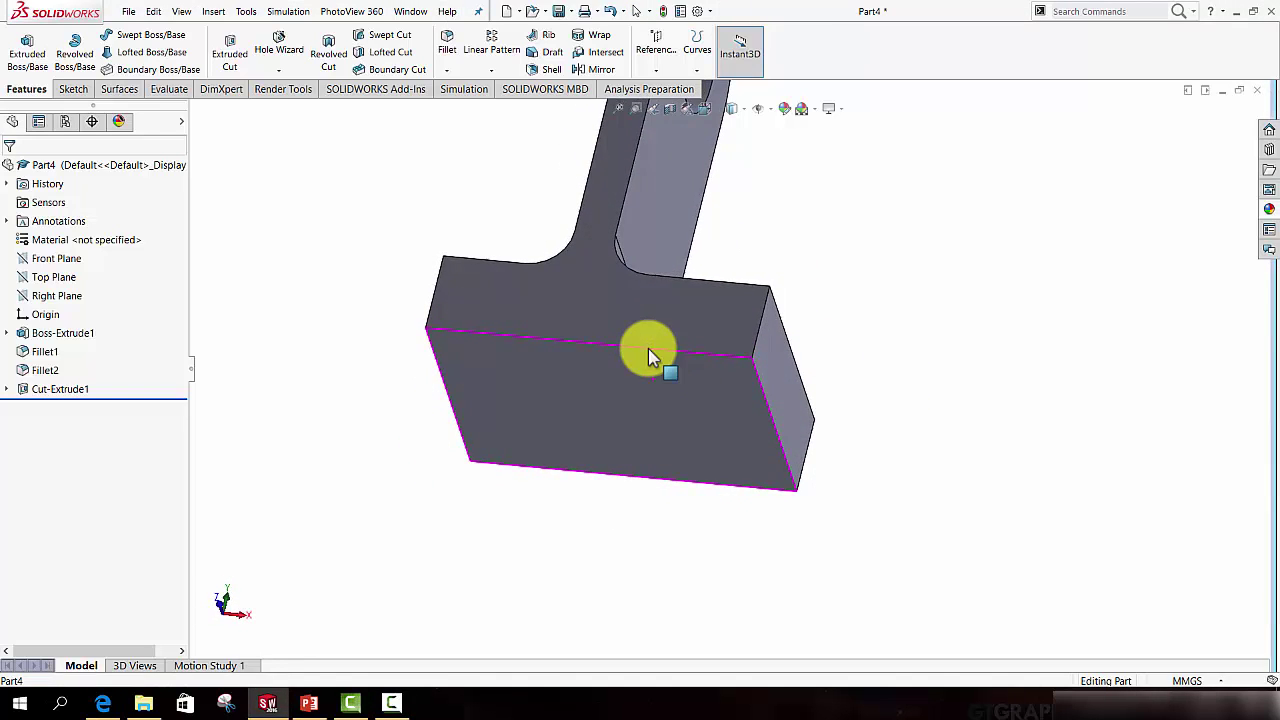
pyautogui.scroll(3, 648, 348)
pyautogui.scroll(-3, 650, 347)
pyautogui.scroll(2, 650, 346)
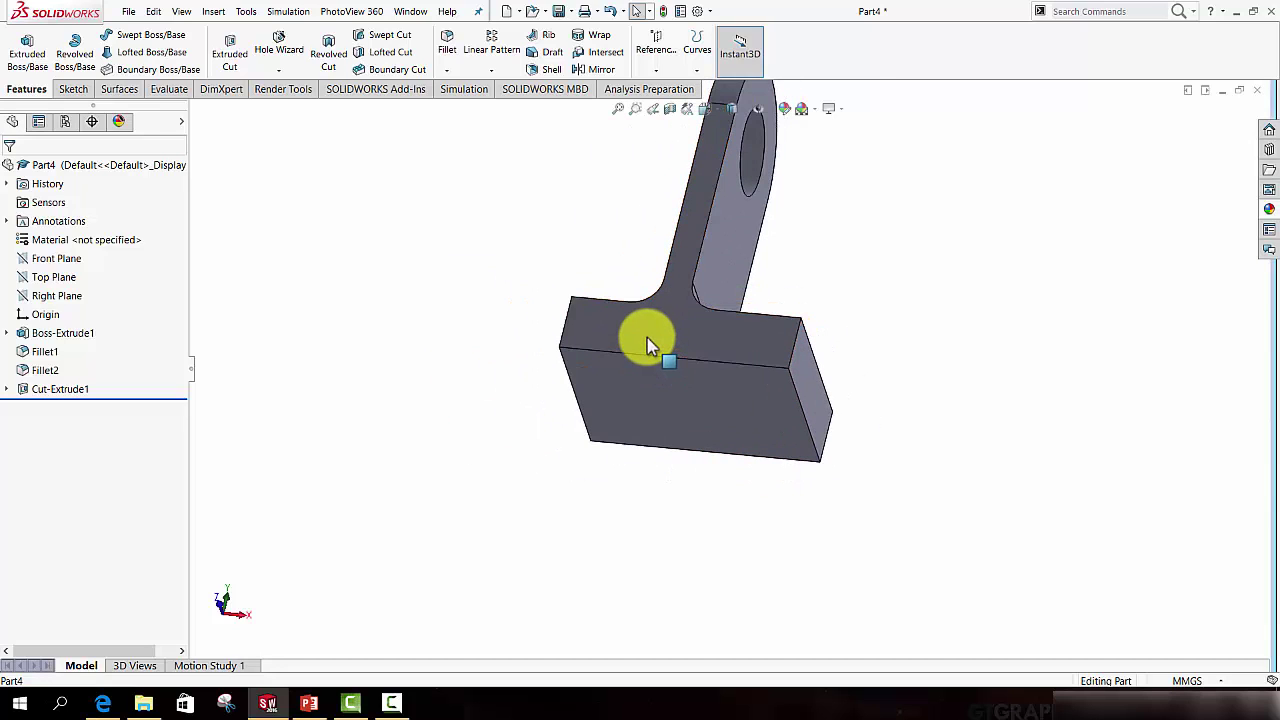
pyautogui.click(446, 72)
pyautogui.click(464, 104)
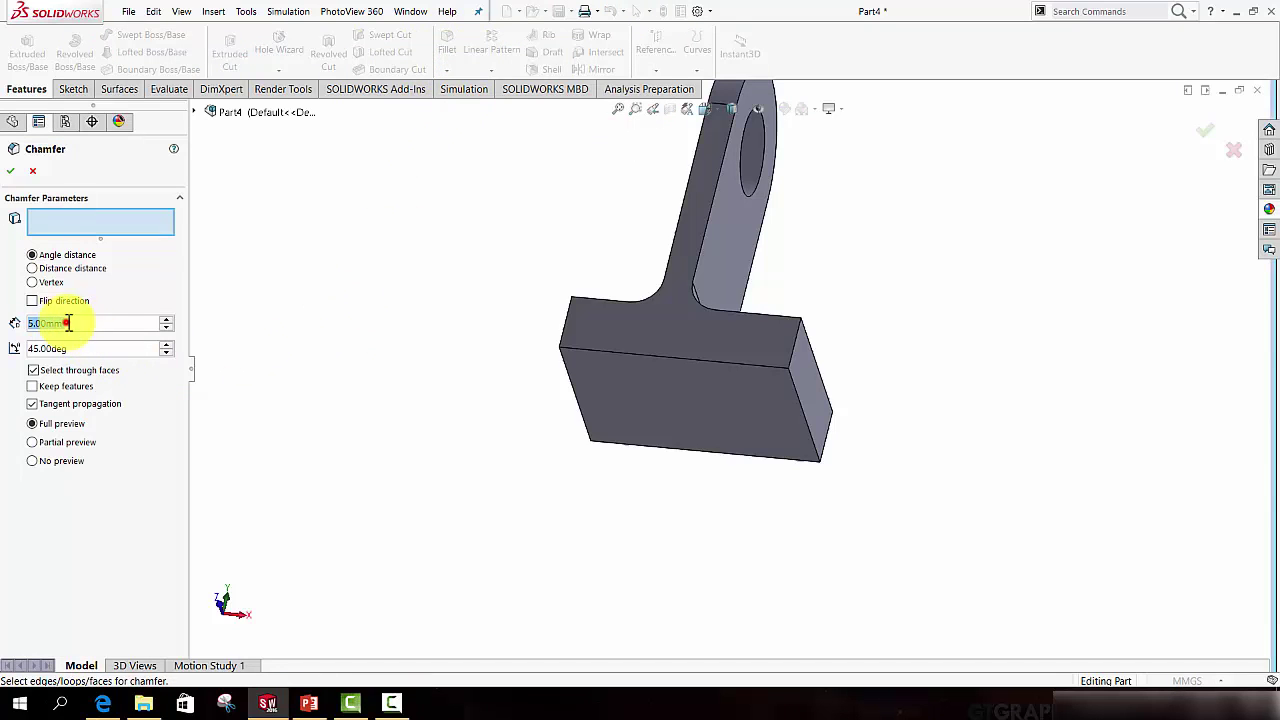
pyautogui.write('5')
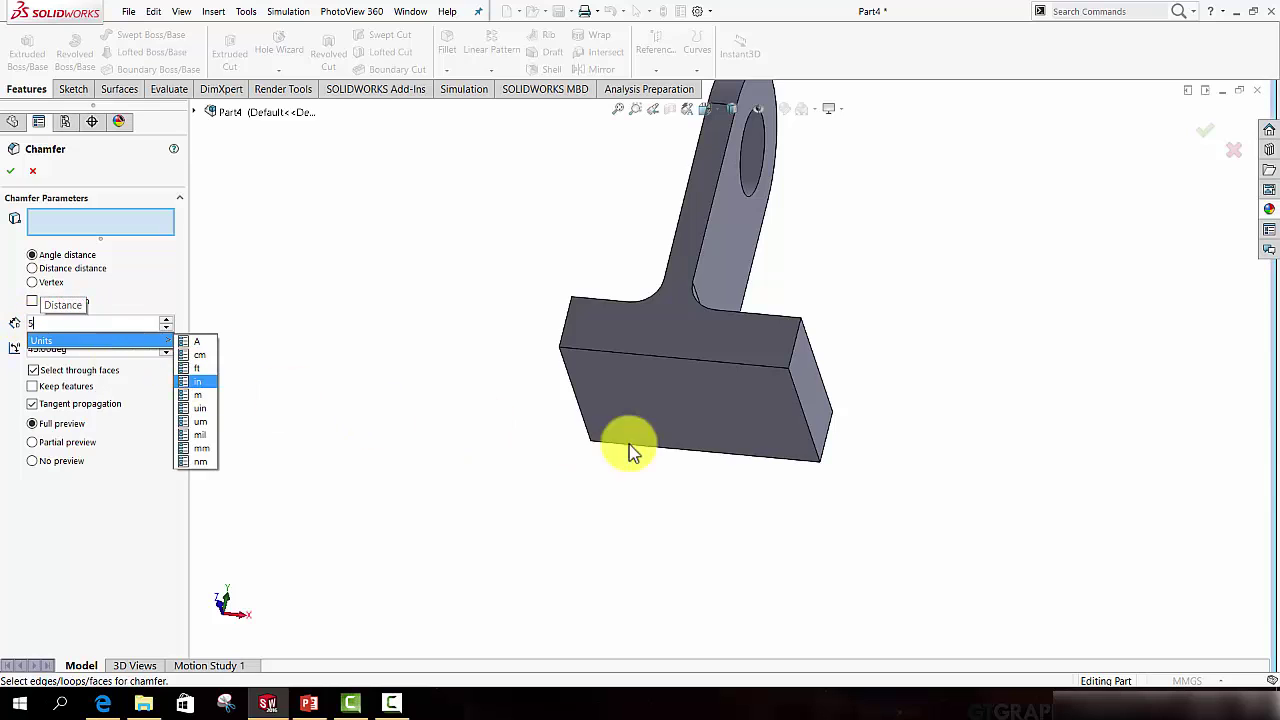
pyautogui.moveTo(629, 444); pyautogui.dragTo(680, 506, button='middle')
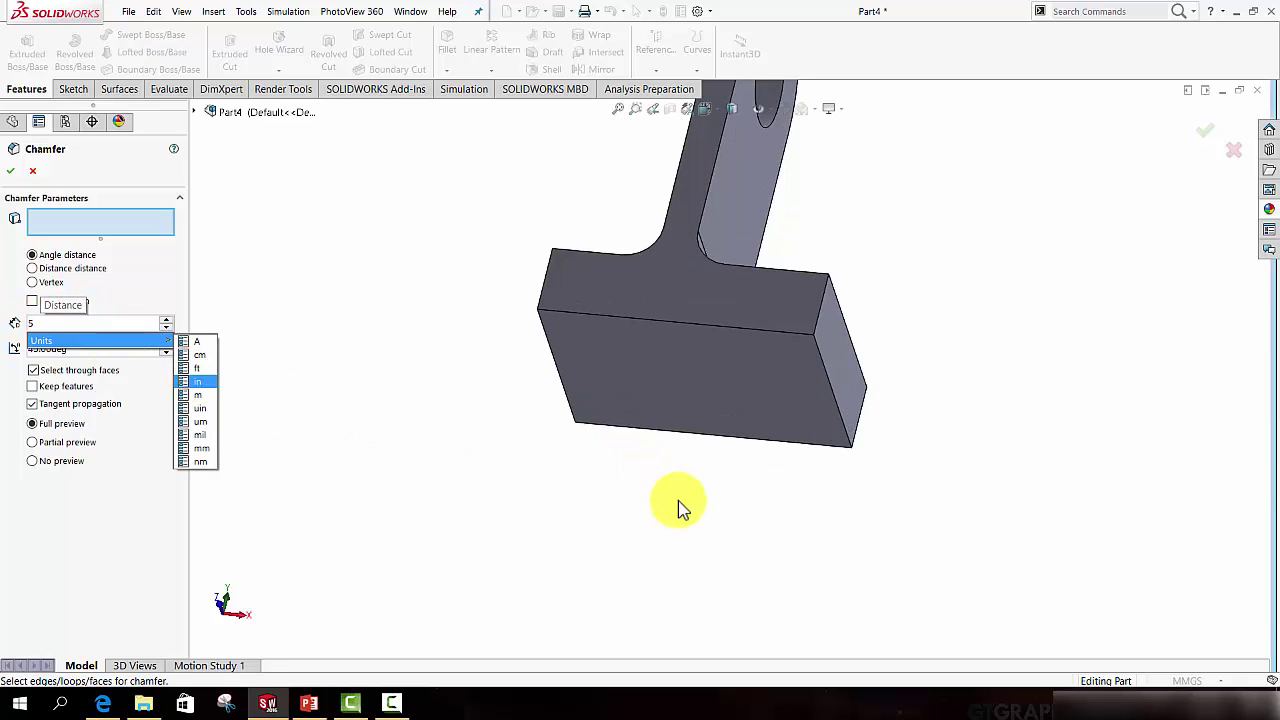
pyautogui.click(672, 327)
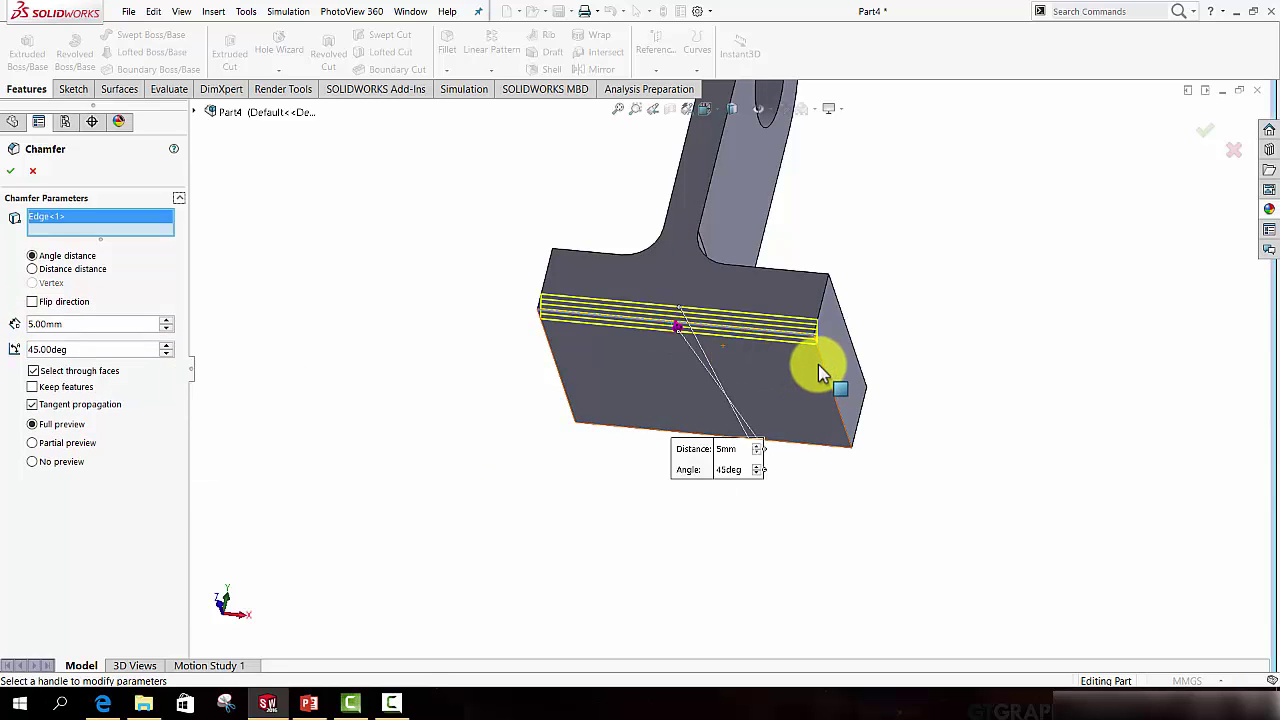
# Step: Add the adjoining short bottom edge and the opposite long bottom edge of the base to the chamfer, and apply it
pyautogui.click(826, 368)
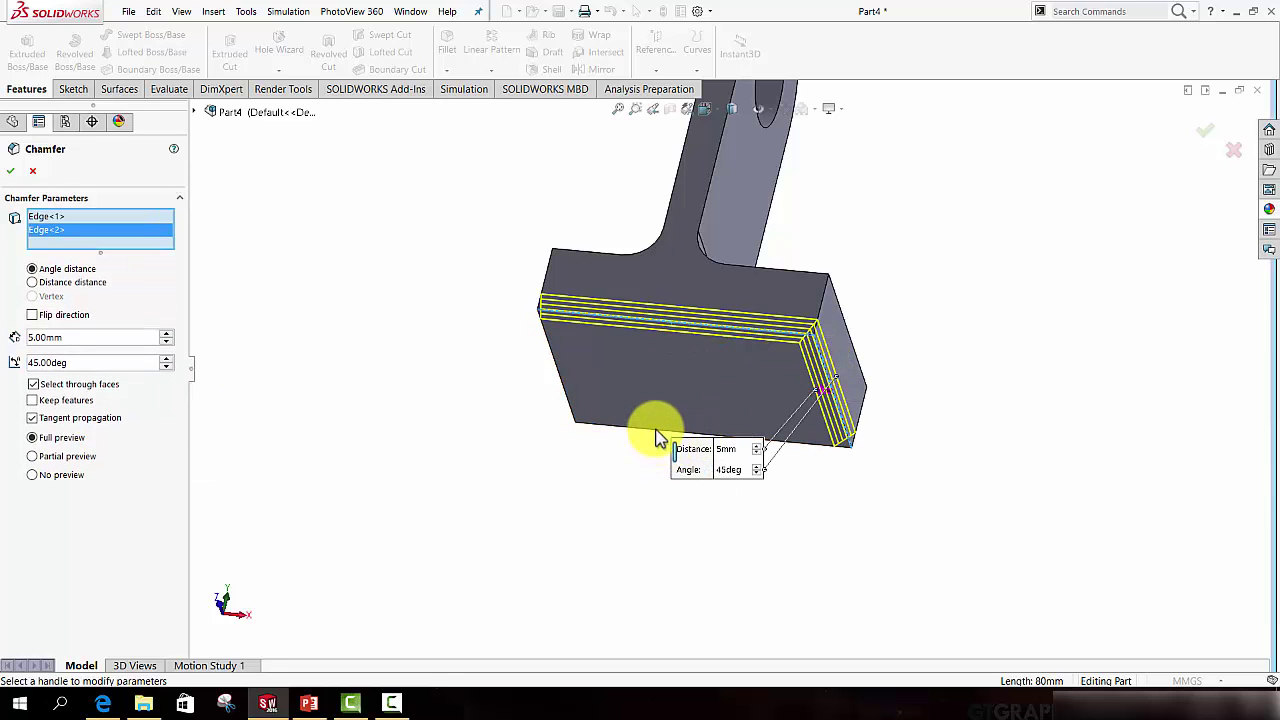
pyautogui.click(656, 429)
pyautogui.moveTo(588, 418); pyautogui.dragTo(948, 352, button='middle')
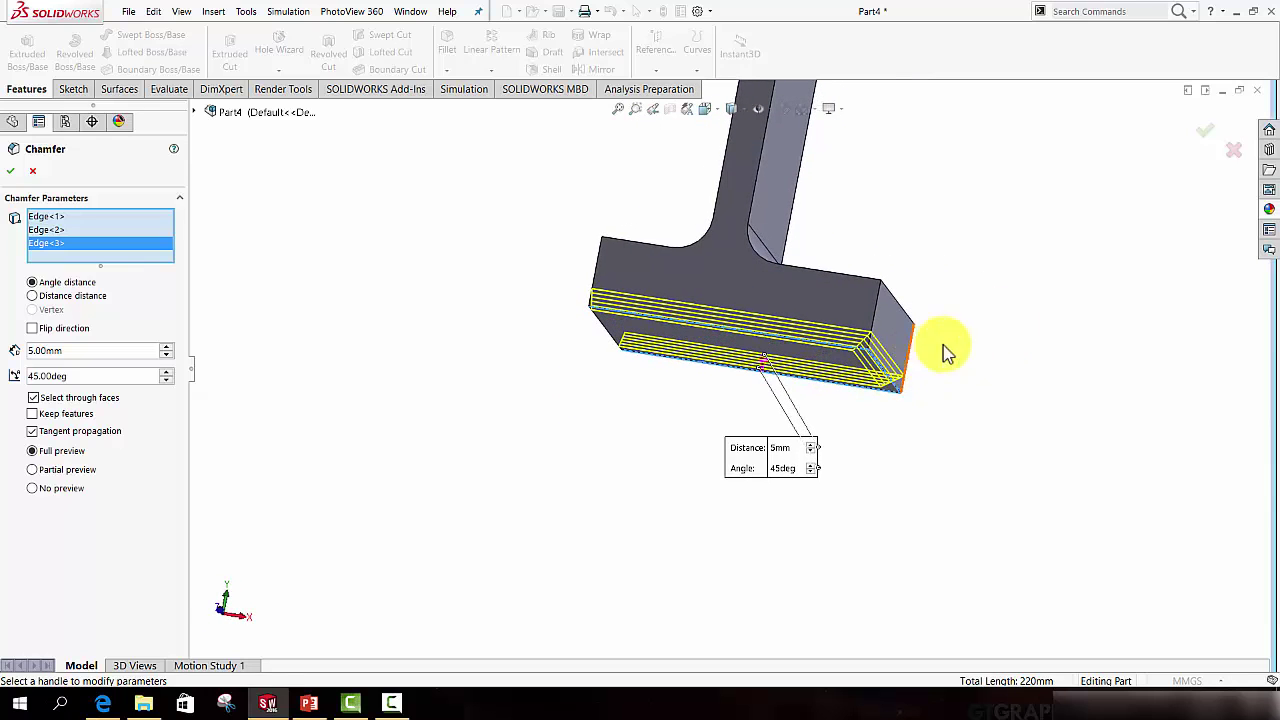
pyautogui.click(1204, 132)
# Step: Start a mirror of the chamfer about the unchamfered end face of the base
pyautogui.scroll(5, 785, 335)
pyautogui.scroll(-3, 785, 335)
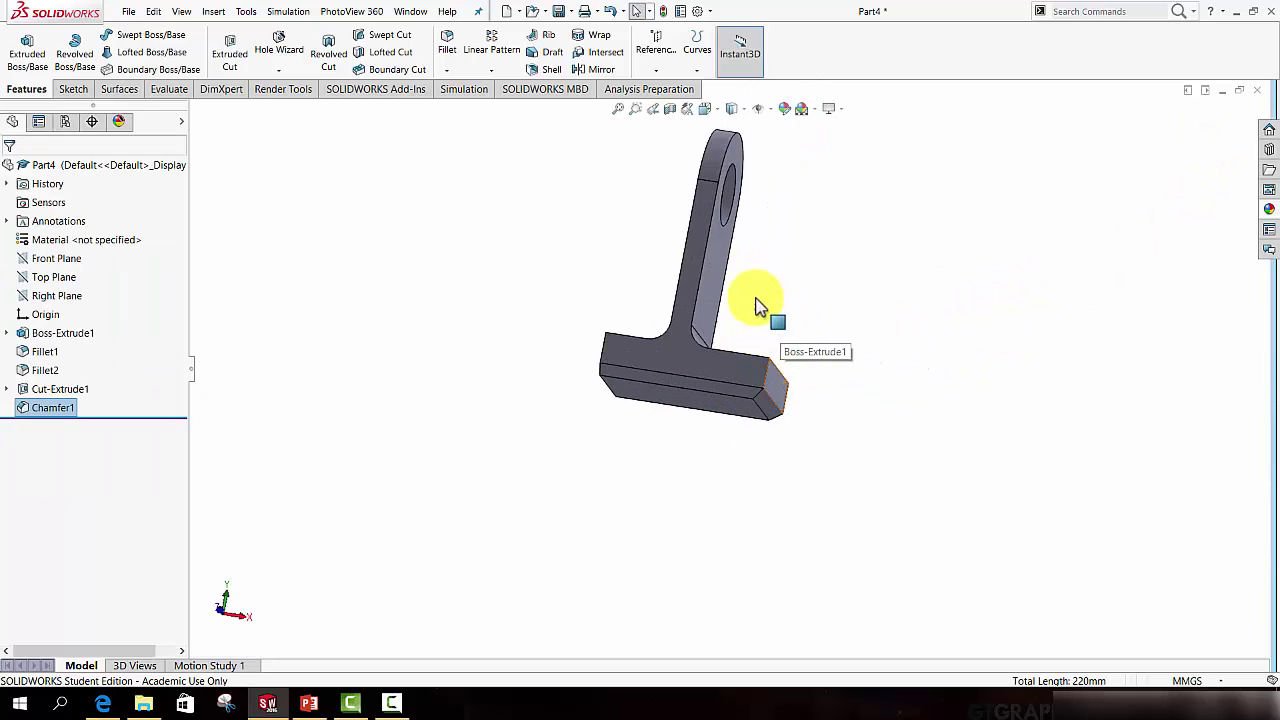
pyautogui.moveTo(757, 300); pyautogui.dragTo(874, 328, button='middle')
pyautogui.moveTo(733, 358); pyautogui.dragTo(918, 350, button='middle')
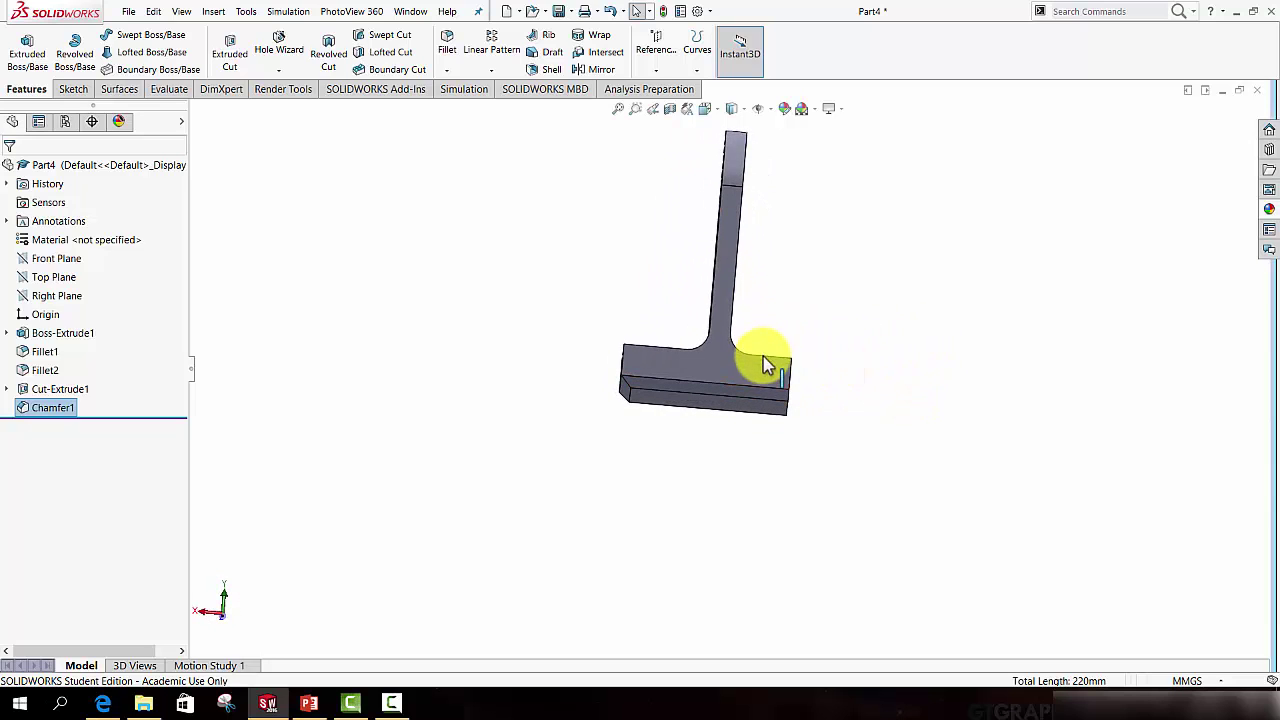
pyautogui.moveTo(766, 374)
pyautogui.mouseDown(button='middle')
pyautogui.moveTo(777, 337)
pyautogui.moveTo(743, 373)
pyautogui.mouseUp(button='middle')
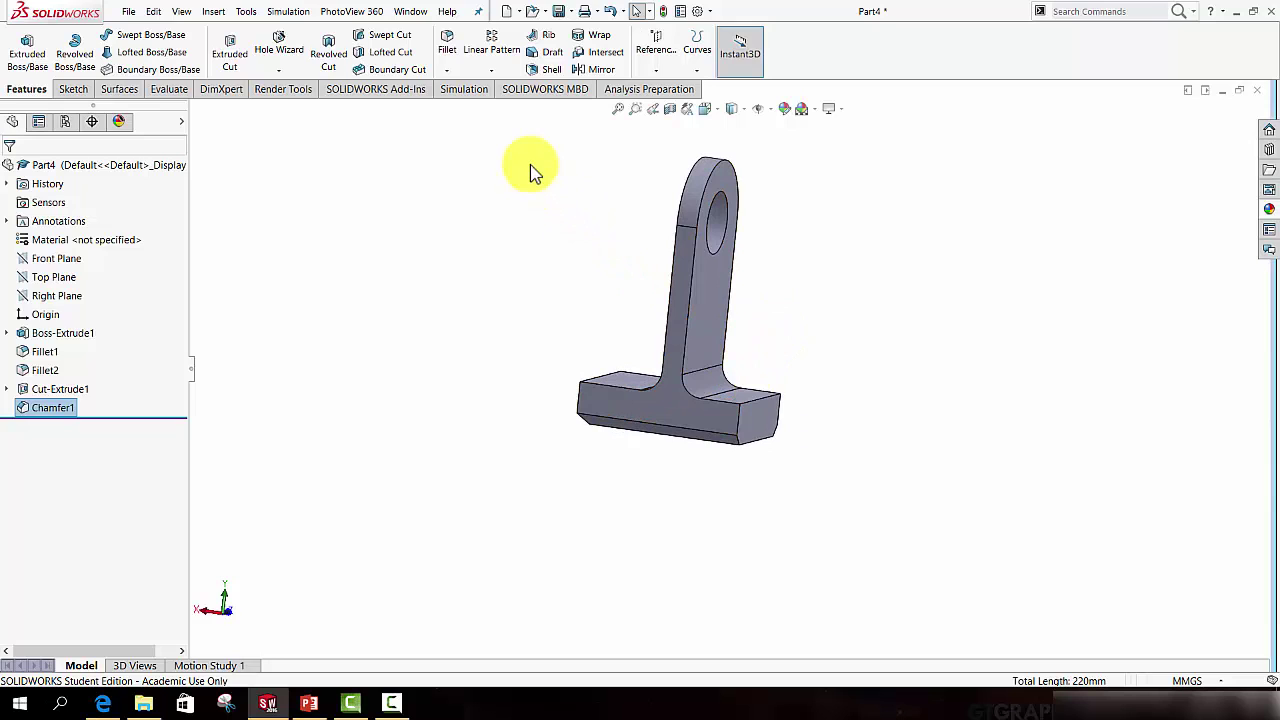
pyautogui.click(597, 72)
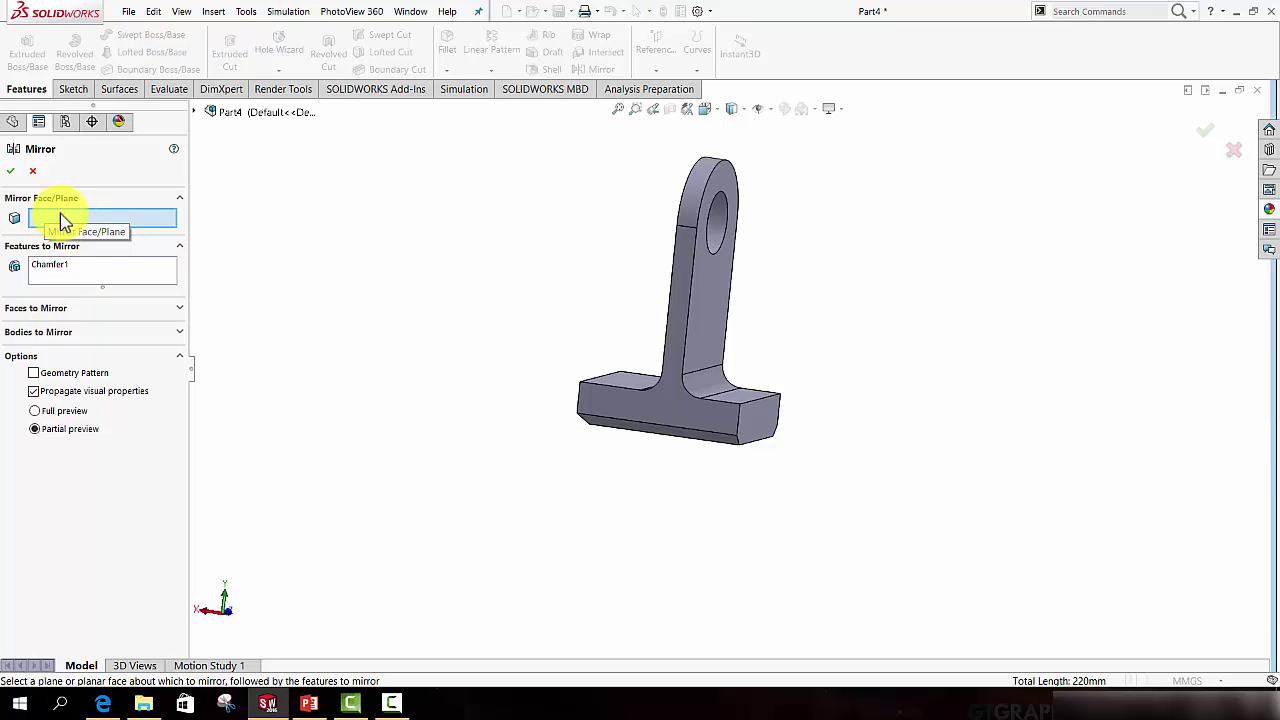
pyautogui.click(196, 111)
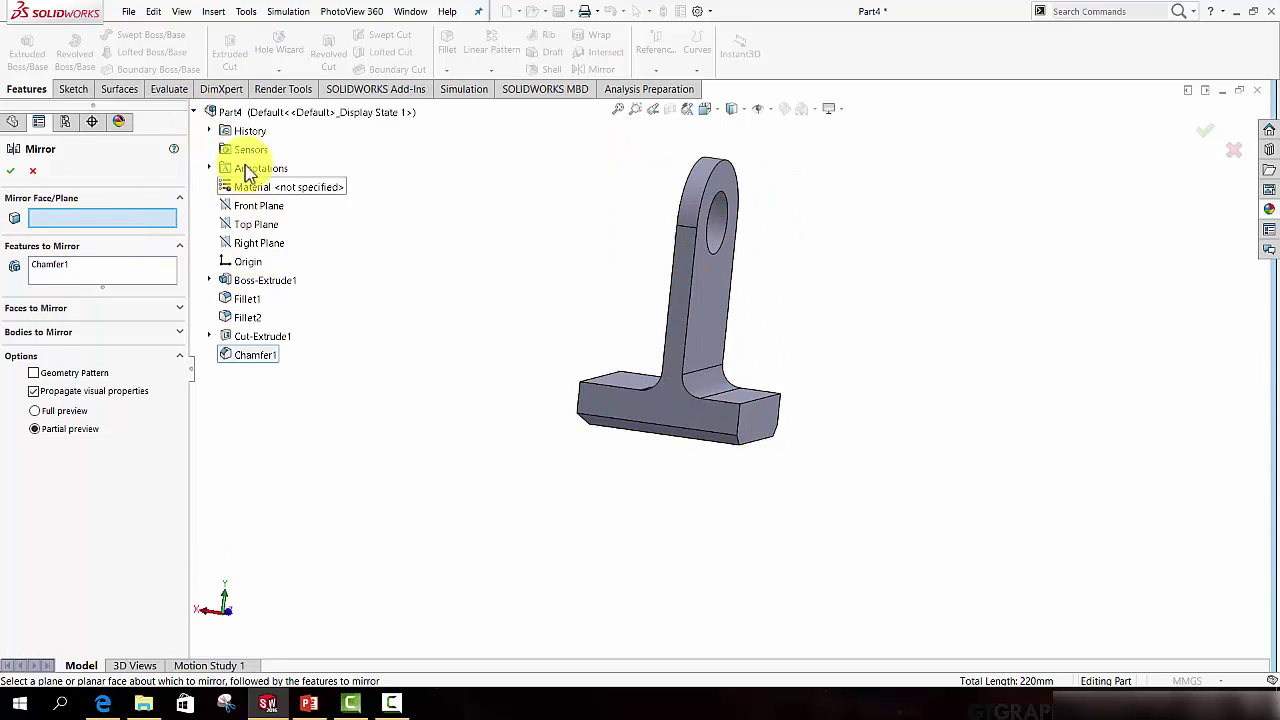
pyautogui.click(195, 112)
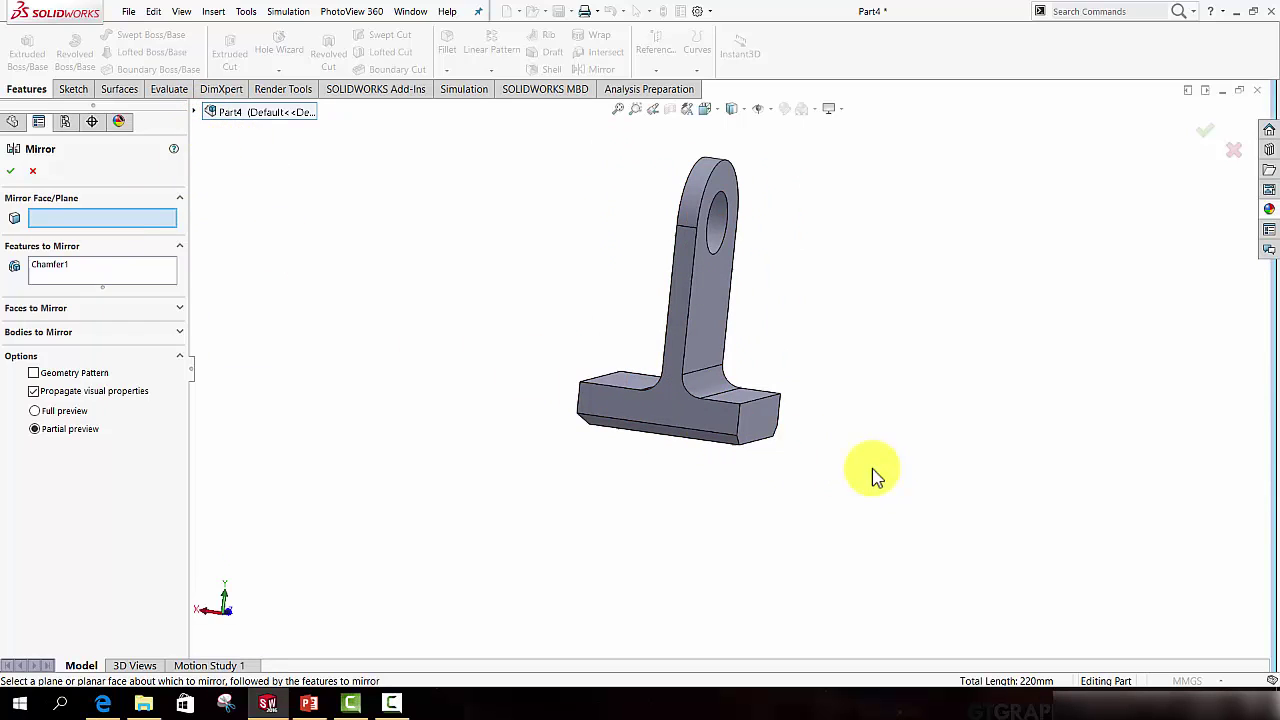
pyautogui.click(748, 411)
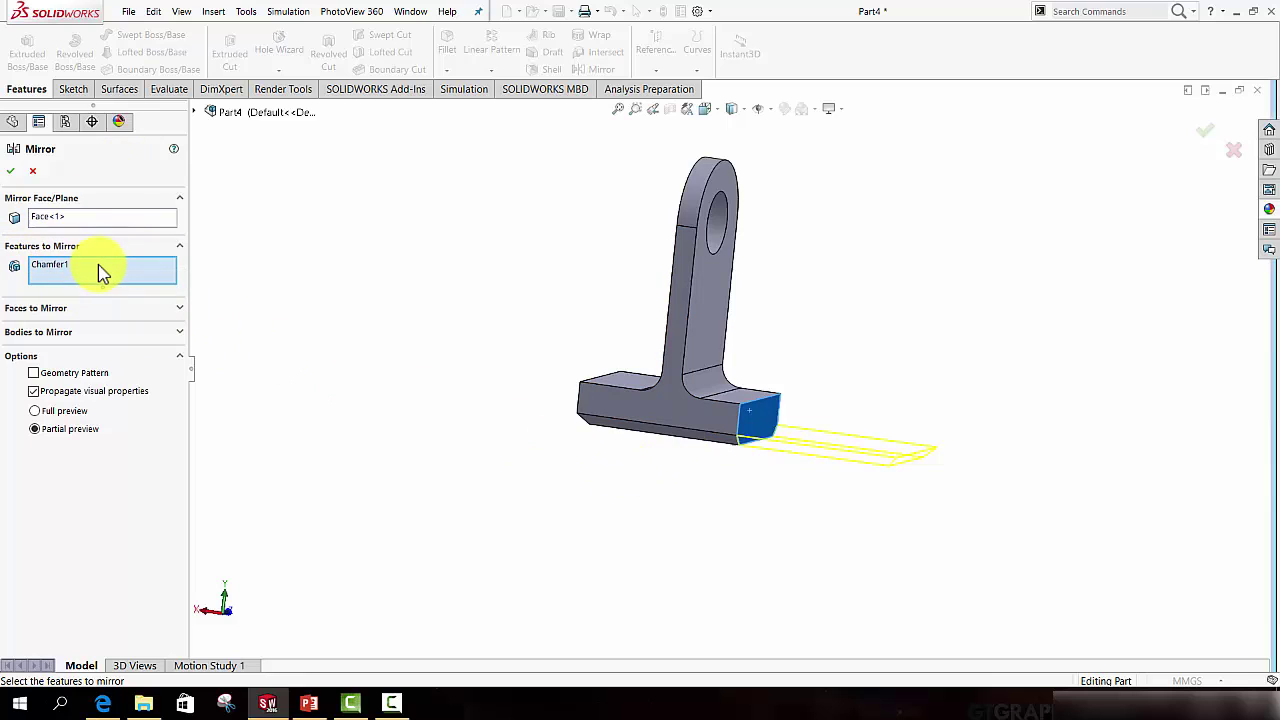
# Step: Add the 30 mm hole cut, Cut-Extrude1, to the features to mirror and try to apply the mirror
pyautogui.click(194, 112)
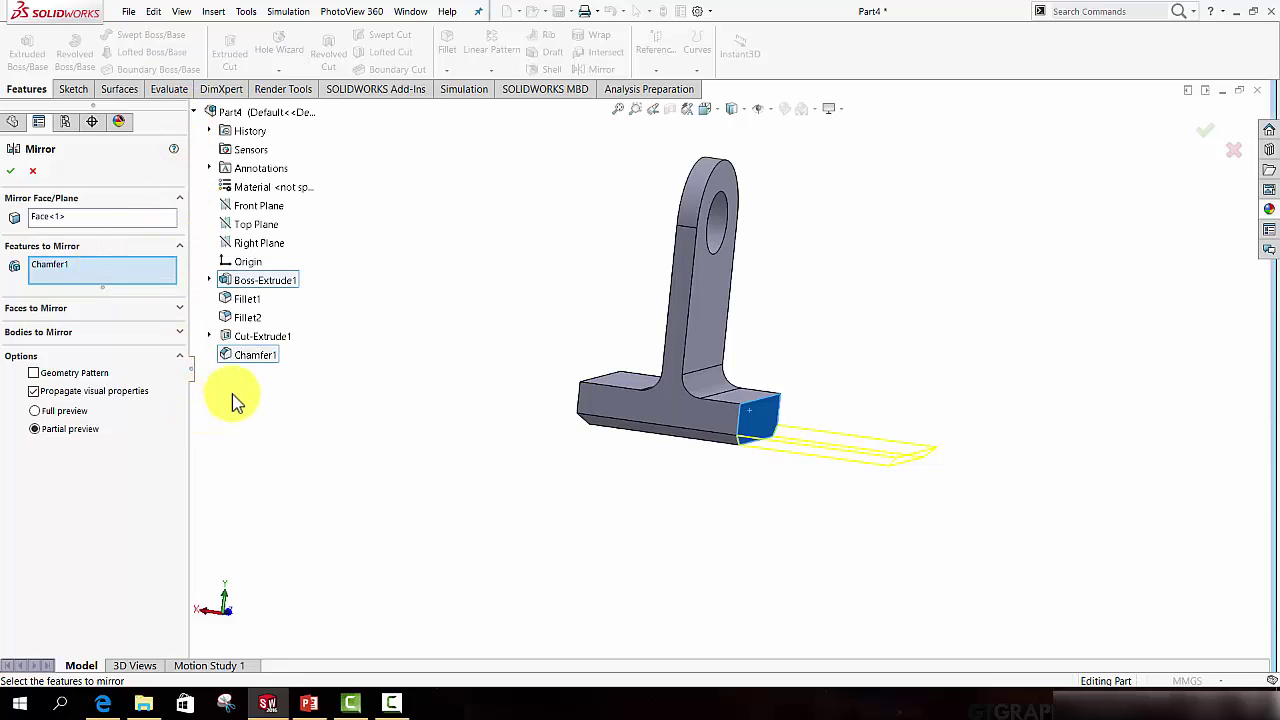
pyautogui.click(258, 338)
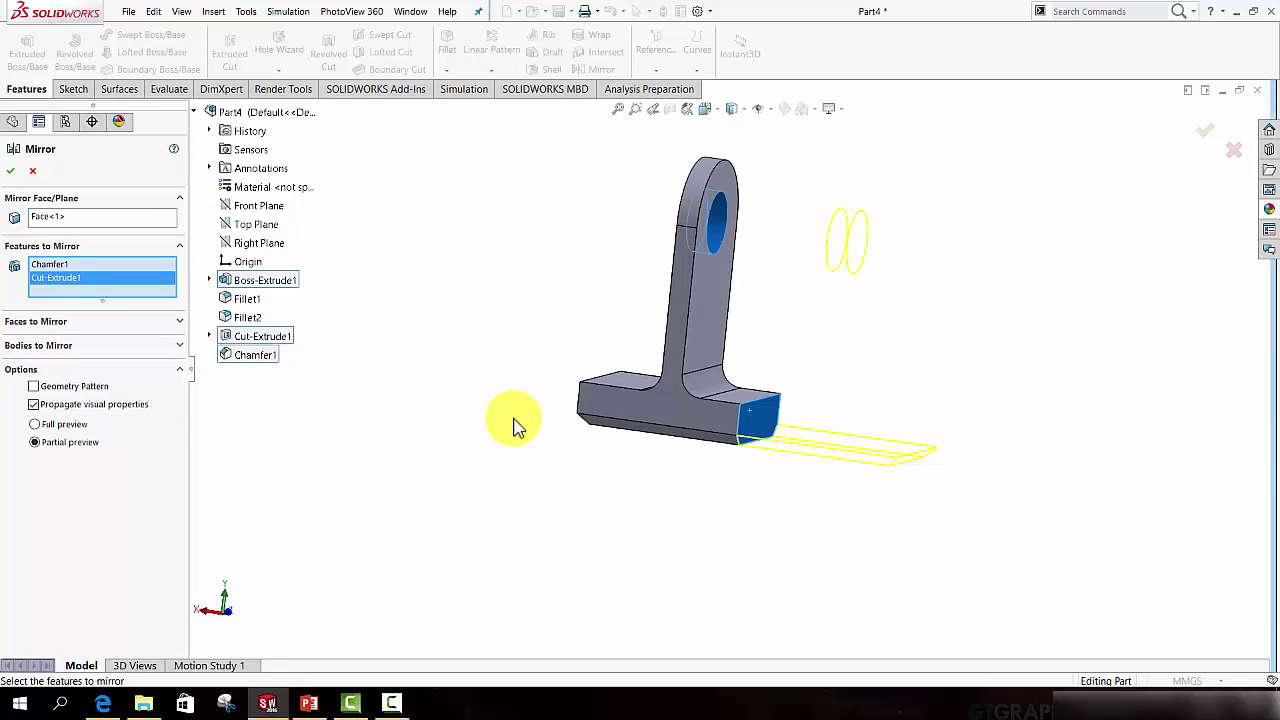
pyautogui.moveTo(513, 425); pyautogui.dragTo(486, 434, button='middle')
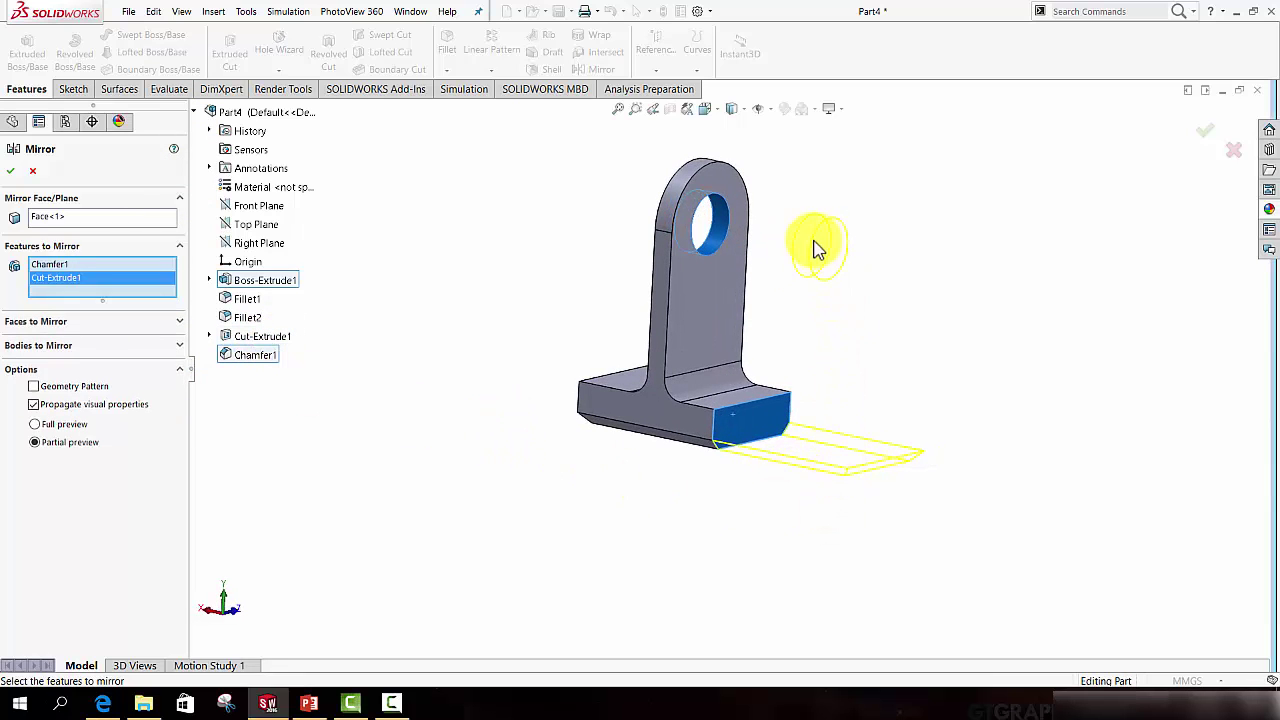
pyautogui.click(1205, 129)
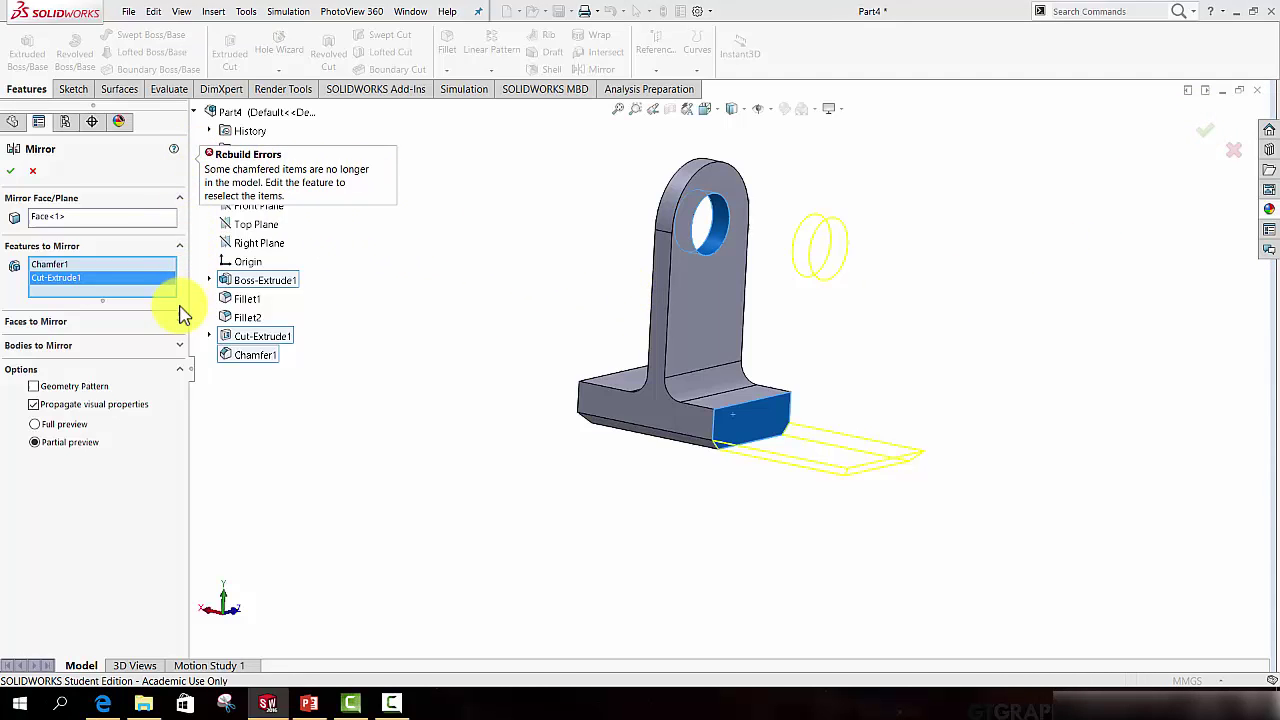
# Step: Add Boss-Extrude1 and Fillet1 to the features to mirror and apply the mirror
pyautogui.click(263, 286)
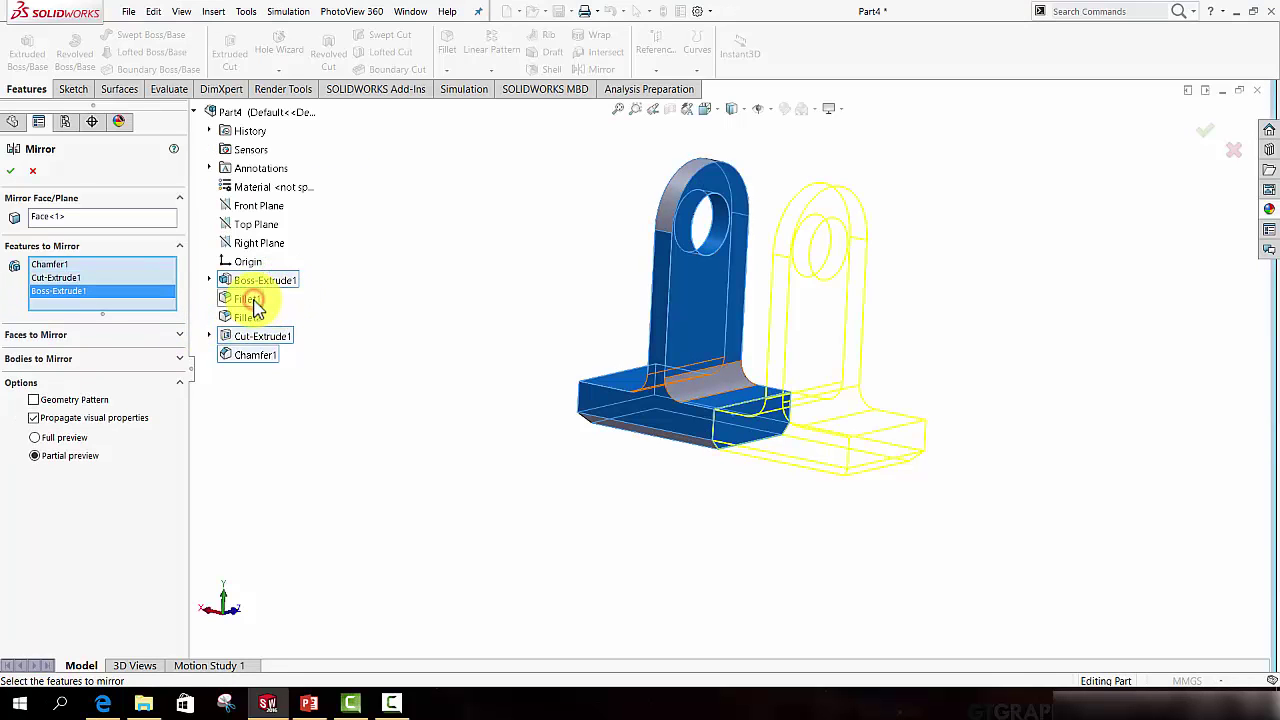
pyautogui.click(247, 303)
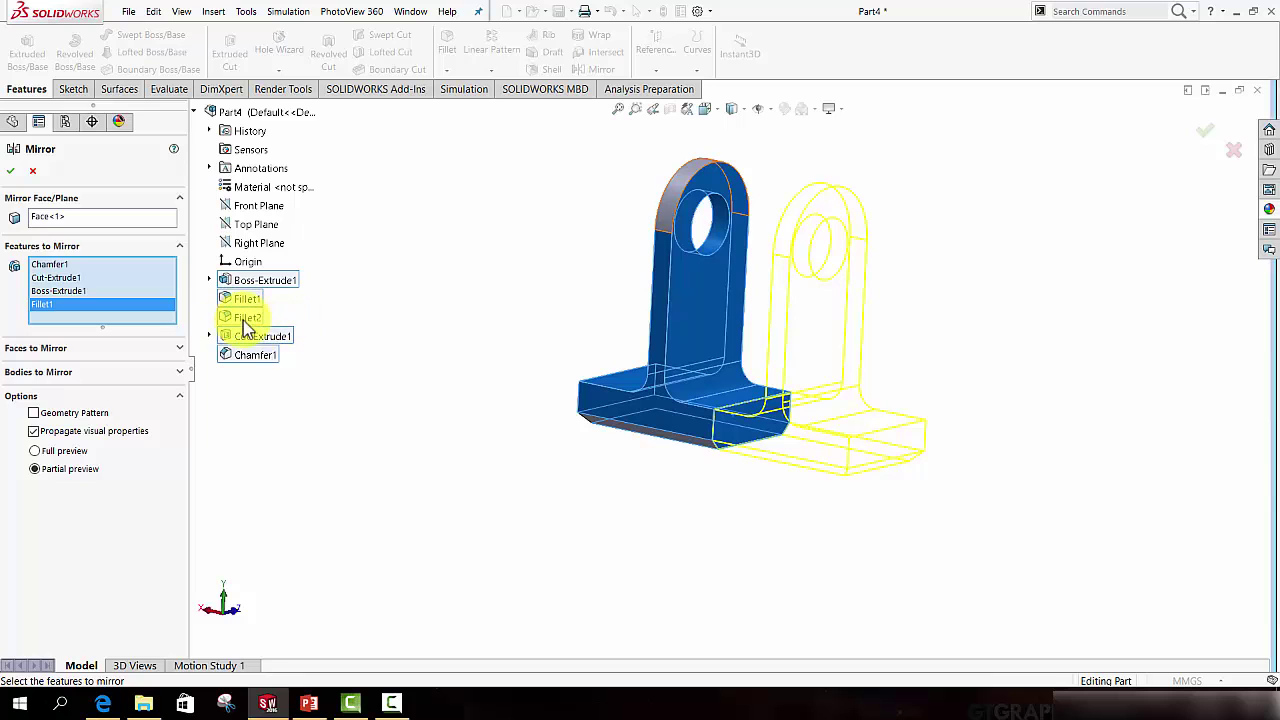
pyautogui.click(9, 176)
pyautogui.moveTo(354, 286)
pyautogui.mouseDown(button='middle')
pyautogui.moveTo(414, 271)
pyautogui.moveTo(455, 288)
pyautogui.moveTo(383, 289)
pyautogui.moveTo(351, 309)
pyautogui.mouseUp(button='middle')
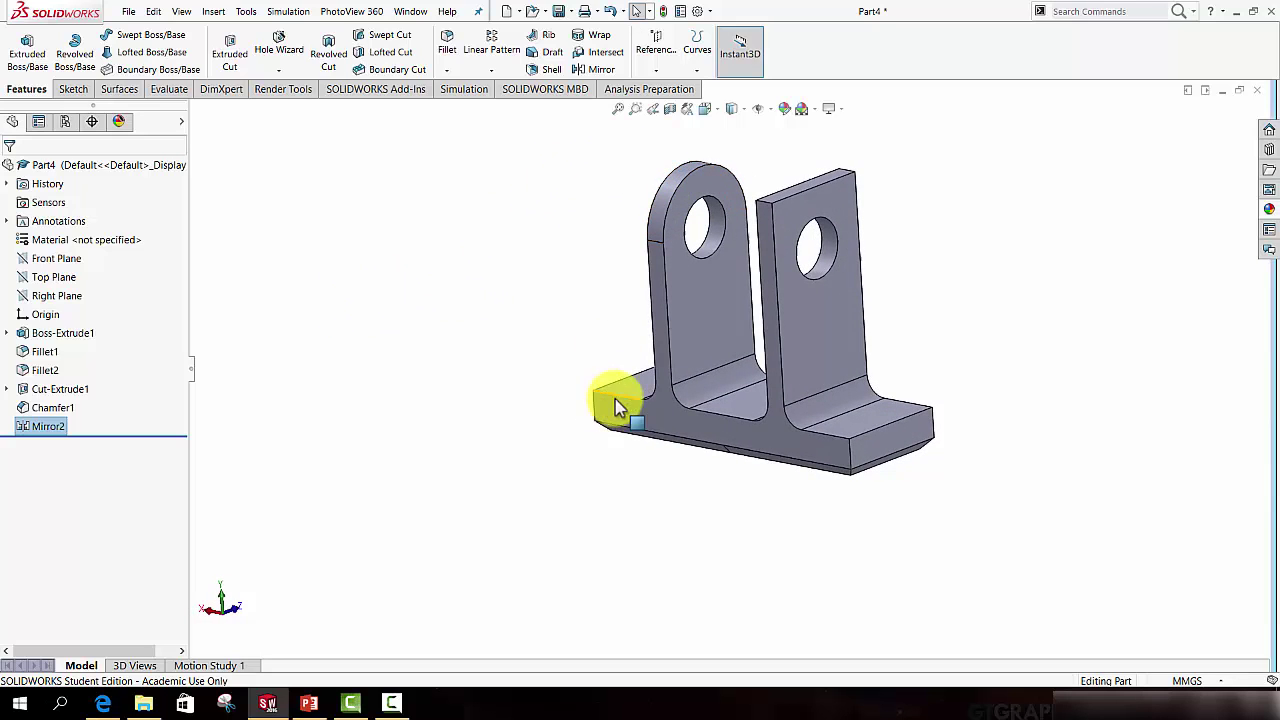
pyautogui.scroll(-2, 800, 464)
# Step: Edit the mirror feature to include the full-round top fillet, Fillet2, and apply the change
pyautogui.click(98, 483)
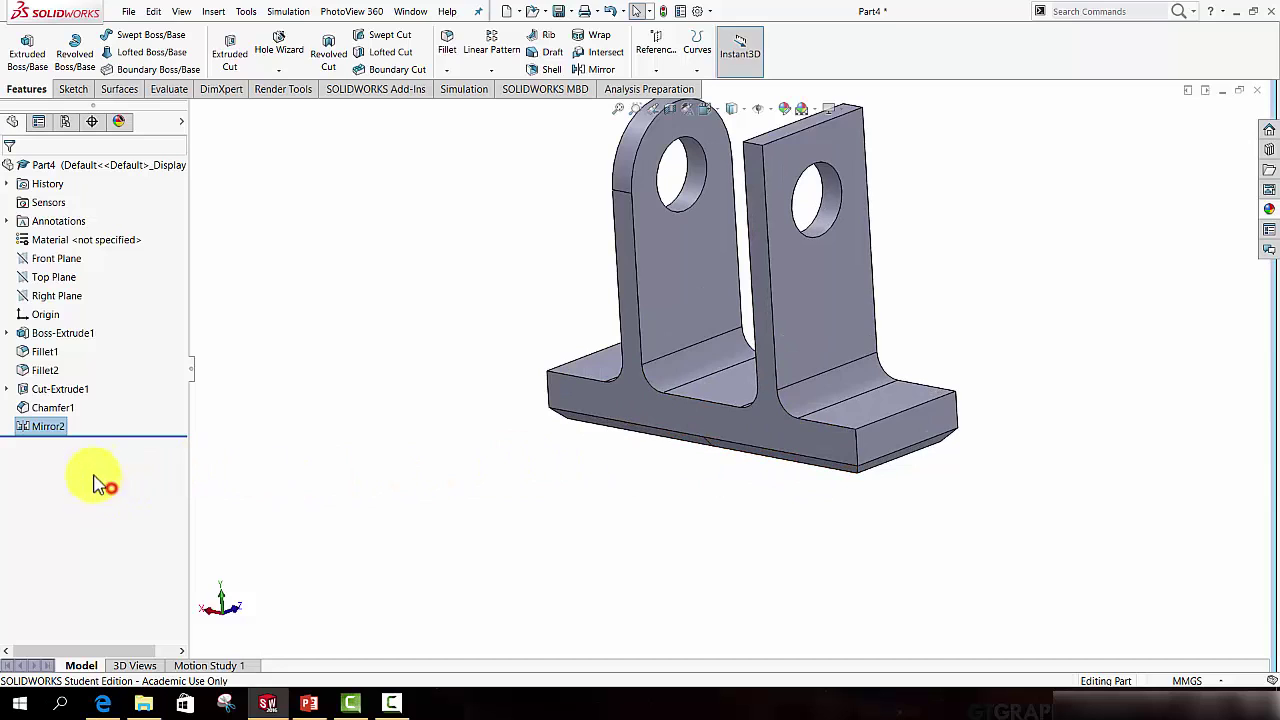
pyautogui.rightClick(44, 430)
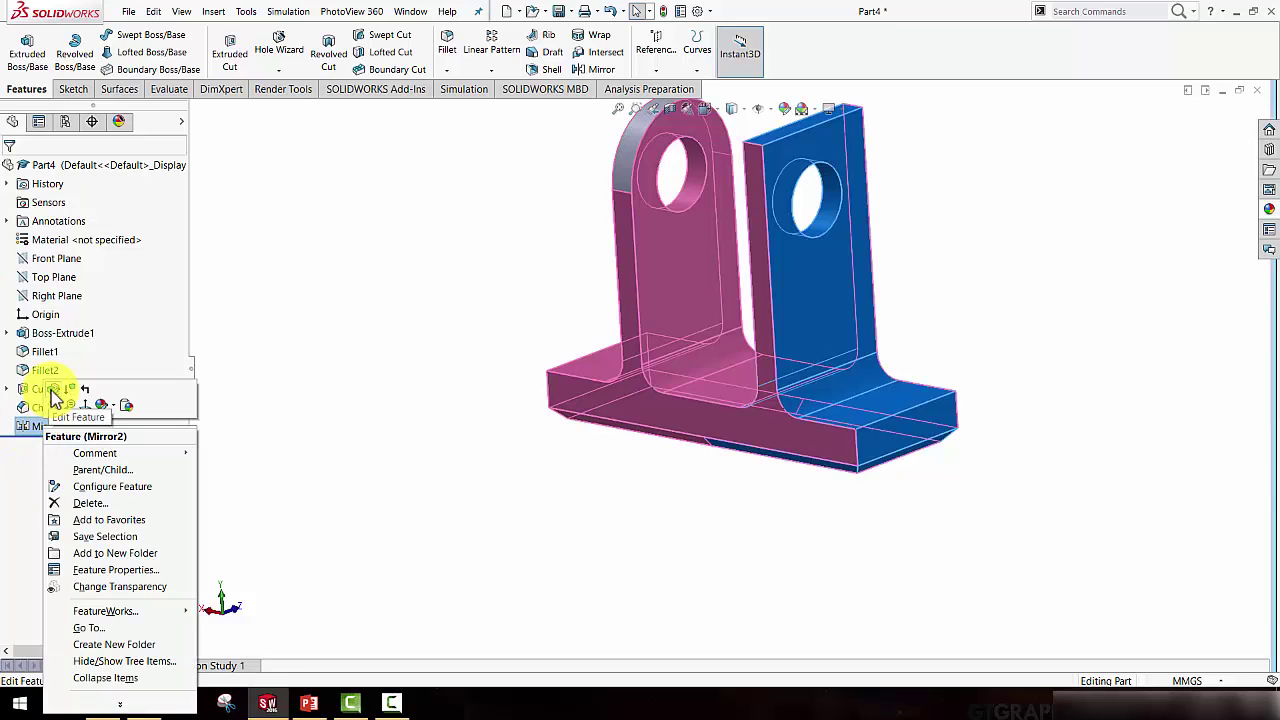
pyautogui.click(51, 390)
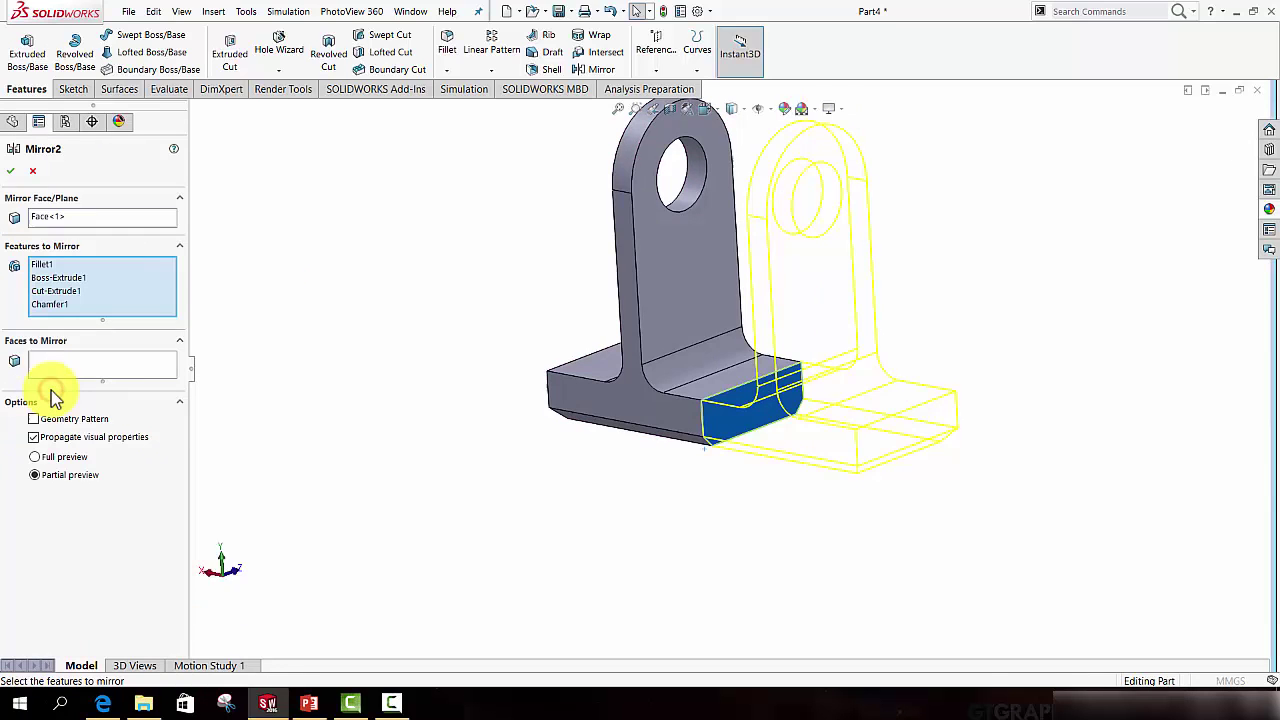
pyautogui.click(106, 266)
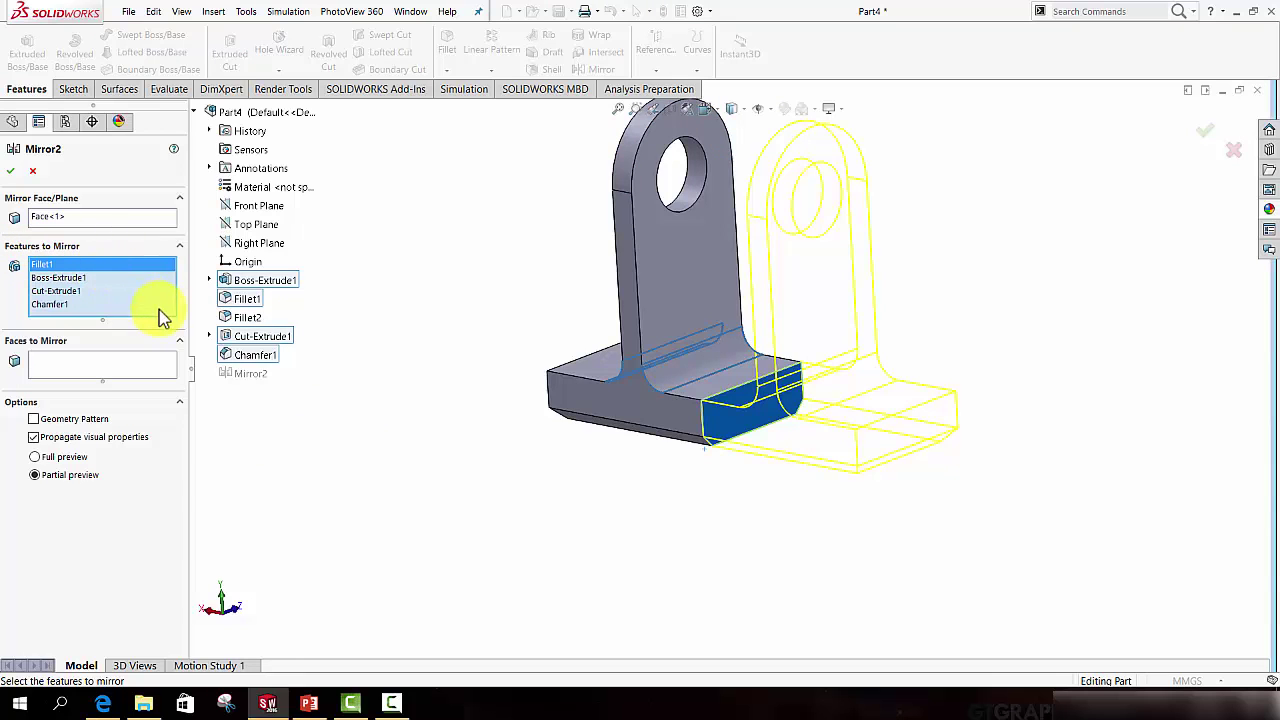
pyautogui.click(245, 318)
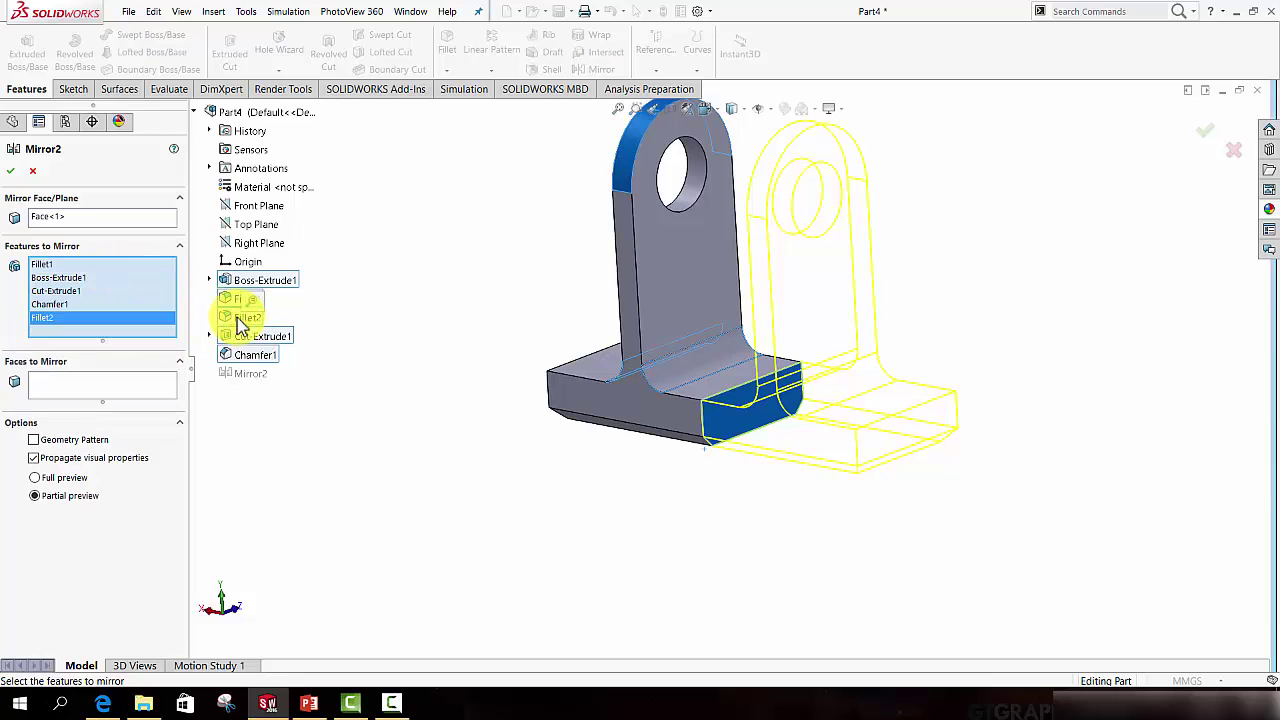
pyautogui.click(10, 171)
pyautogui.hotkey('ctrl', '7')
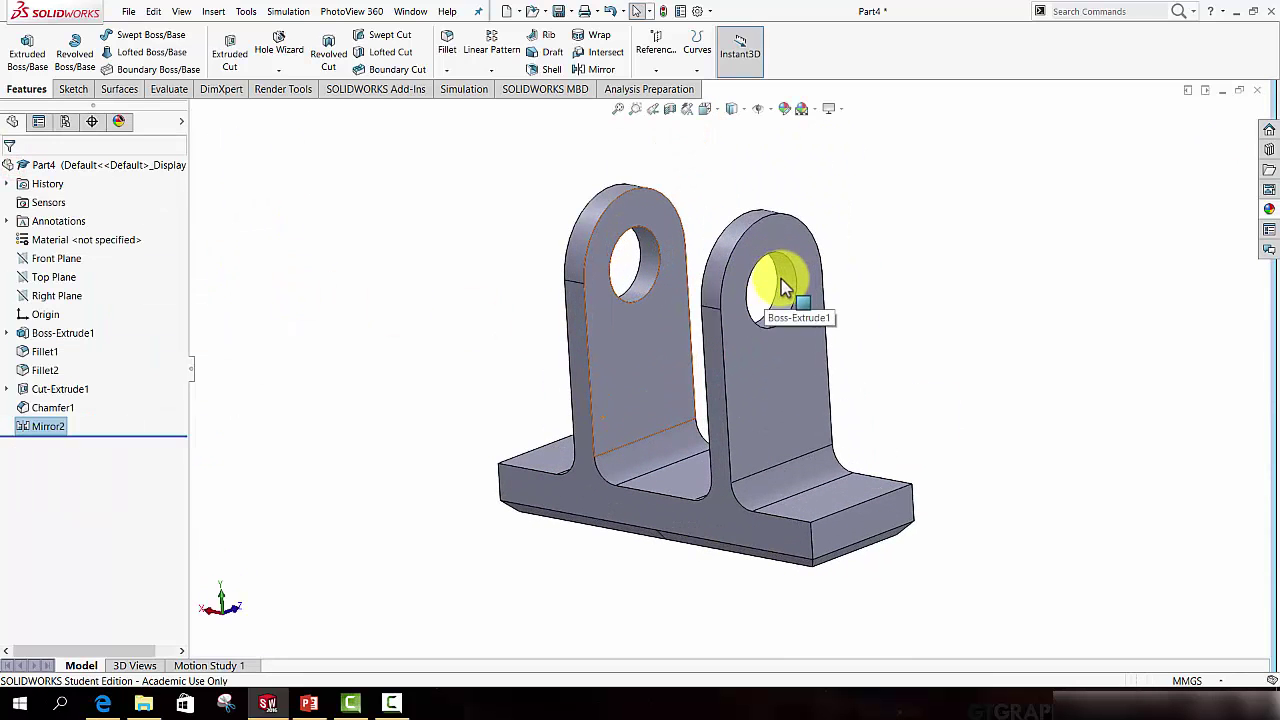
pyautogui.moveTo(947, 301)
pyautogui.mouseDown(button='middle')
pyautogui.moveTo(880, 375)
pyautogui.moveTo(943, 363)
pyautogui.moveTo(894, 323)
pyautogui.moveTo(863, 374)
pyautogui.moveTo(887, 369)
pyautogui.mouseUp(button='middle')
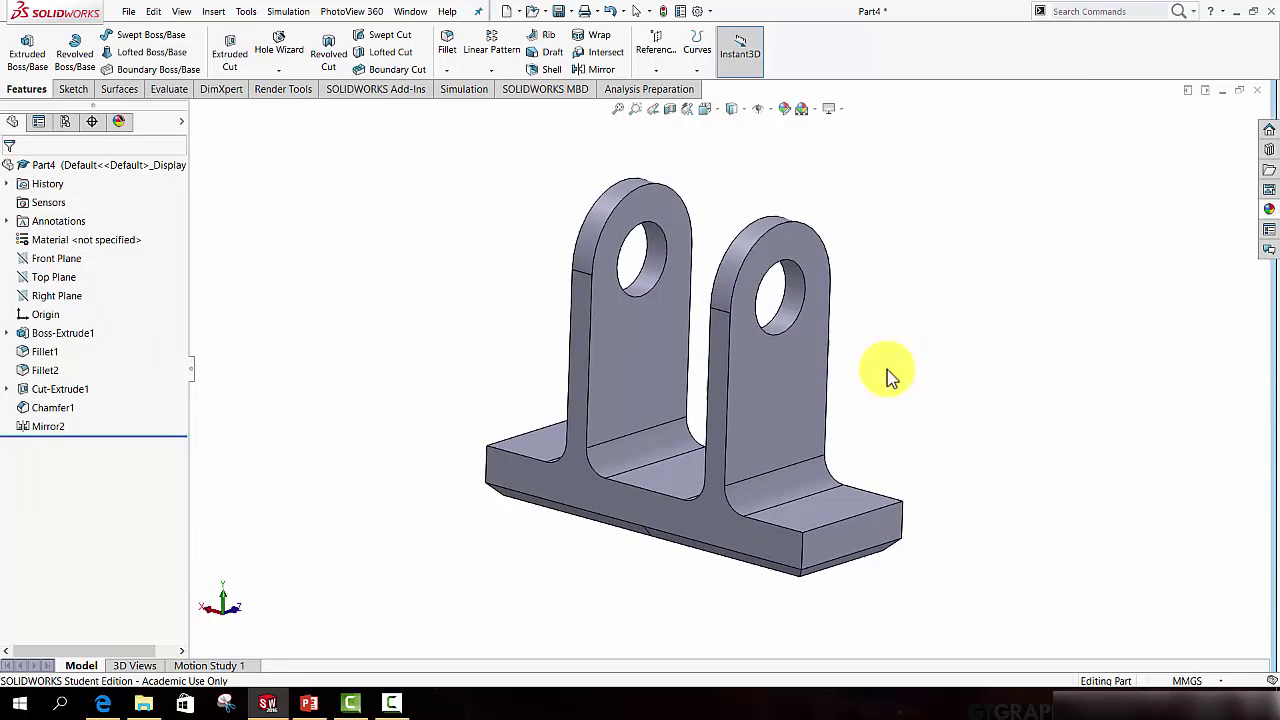
# Step: Open the High Gloss plastic category in the appearances library
pyautogui.click(1270, 212)
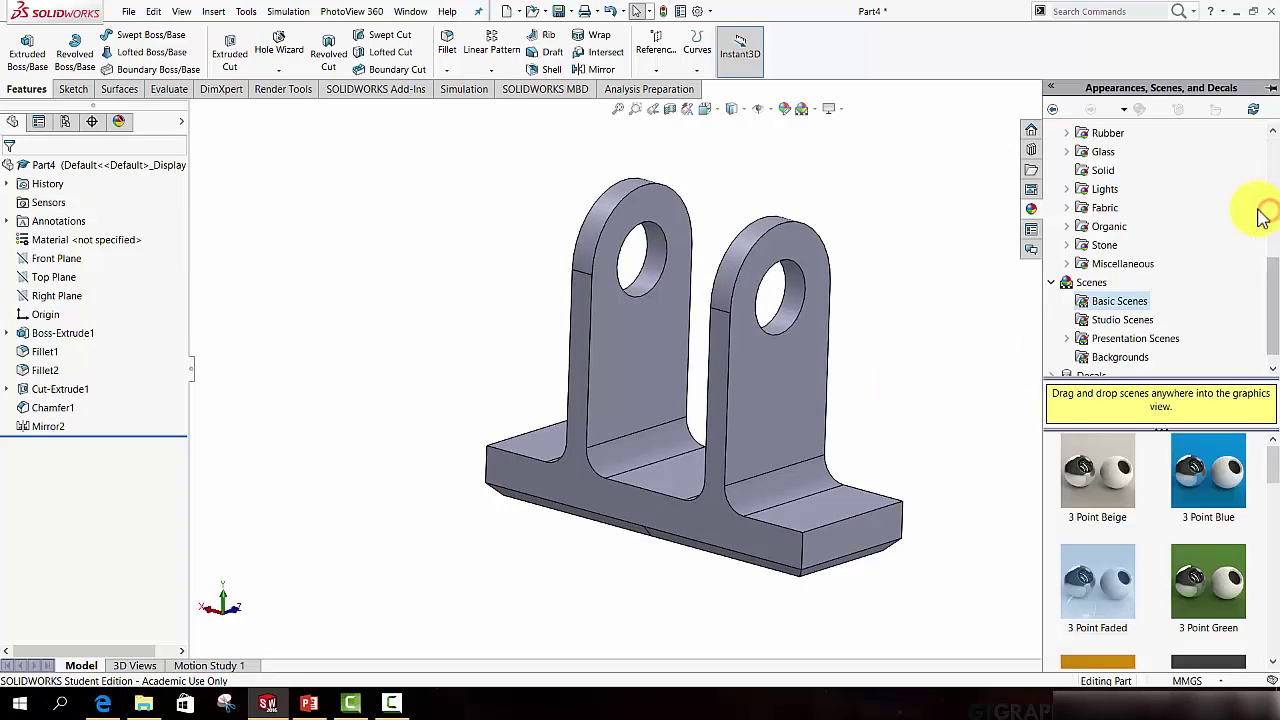
pyautogui.scroll(5, 1180, 185)
pyautogui.click(1052, 133)
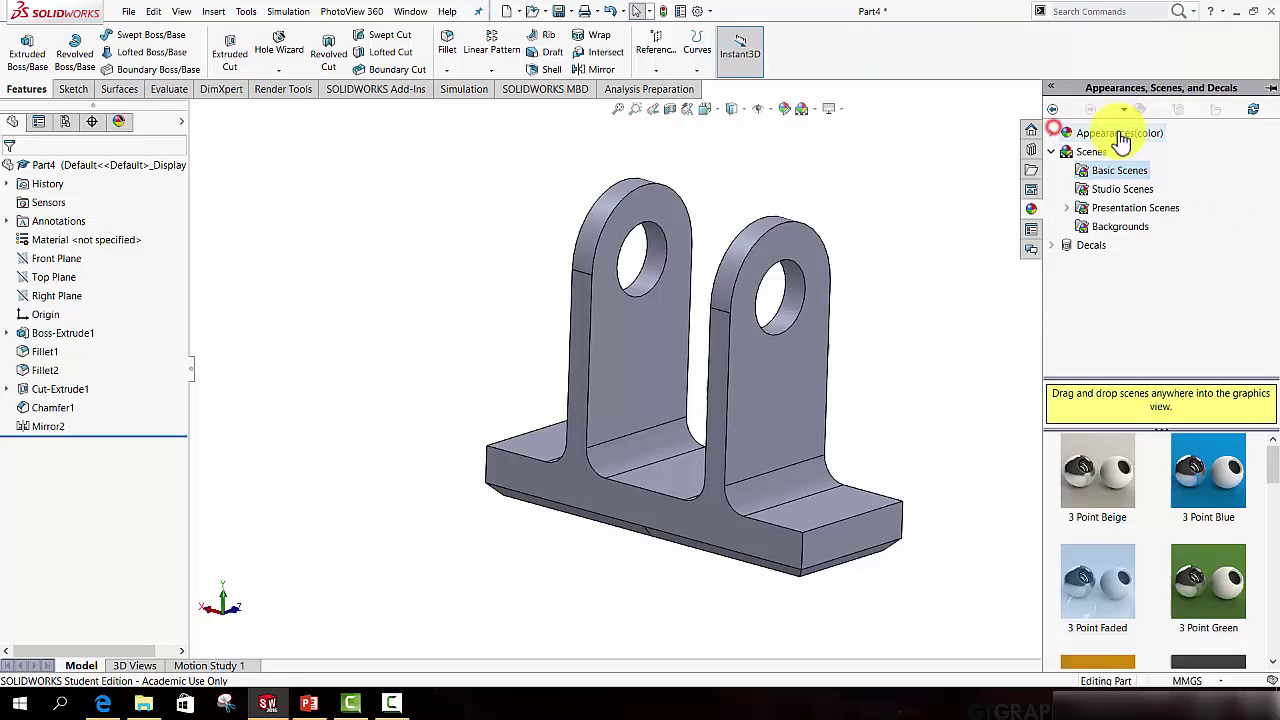
pyautogui.click(1052, 133)
pyautogui.click(1066, 151)
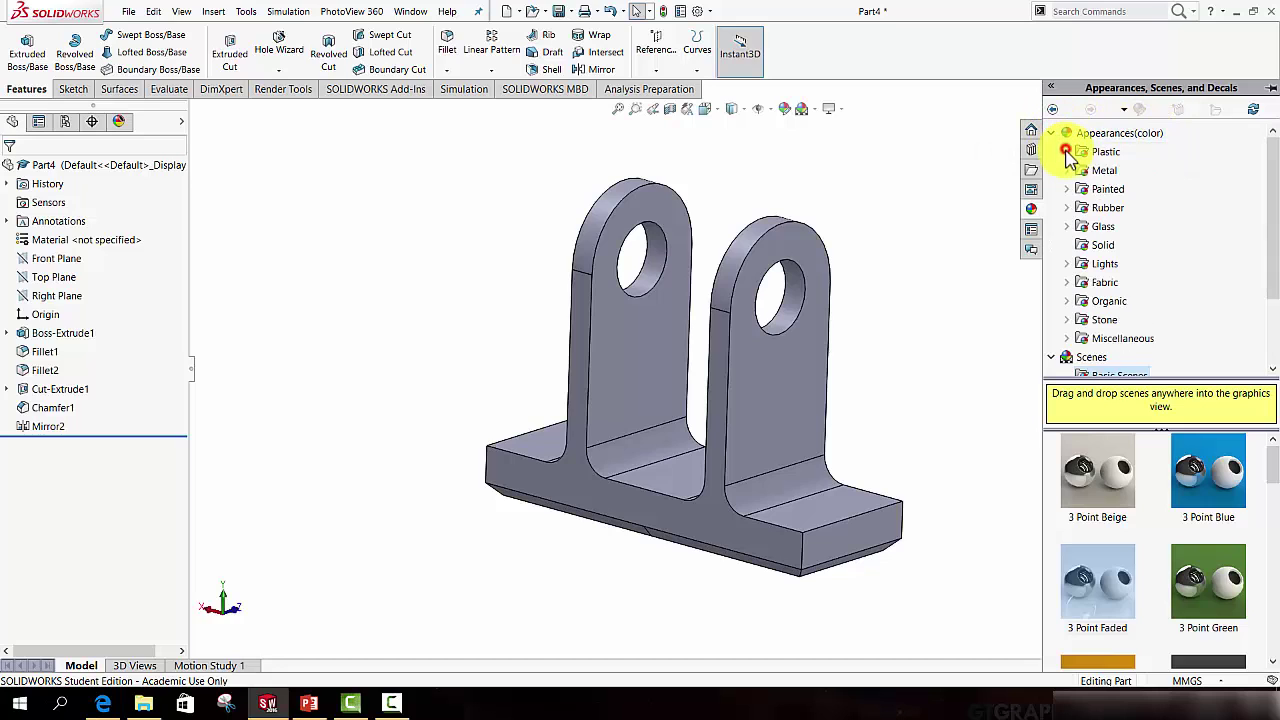
pyautogui.click(1068, 155)
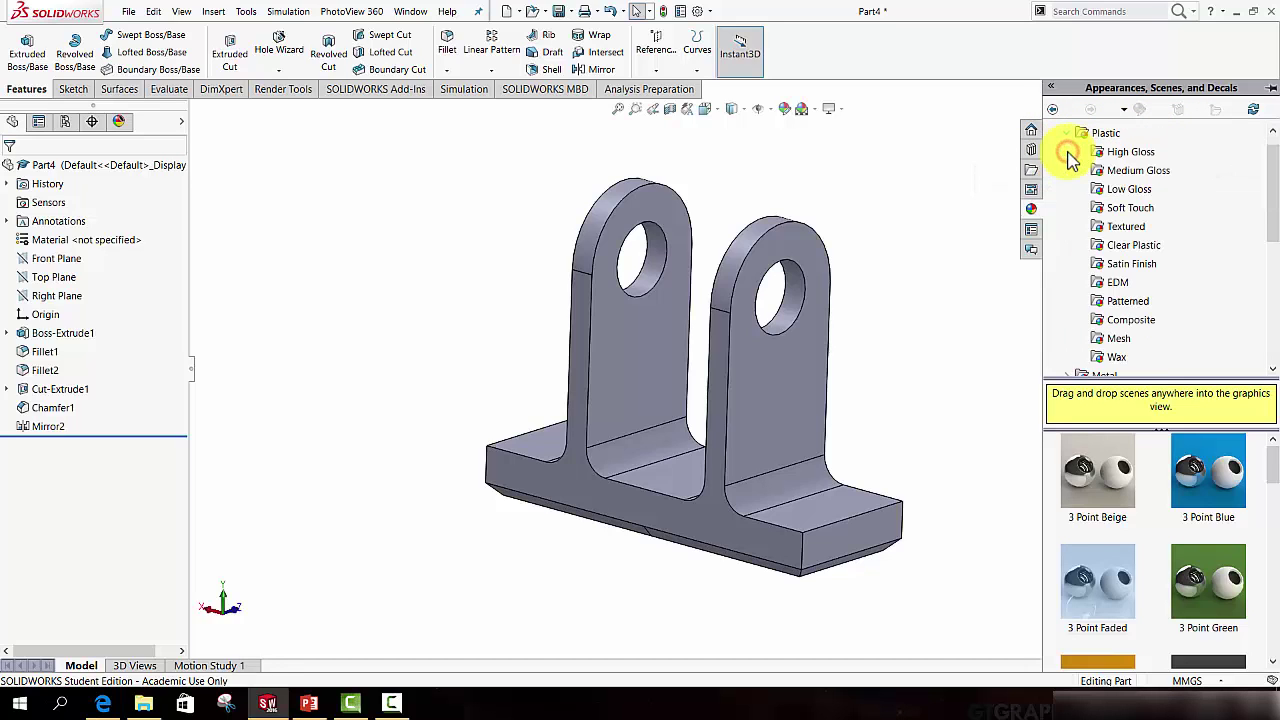
pyautogui.click(1130, 152)
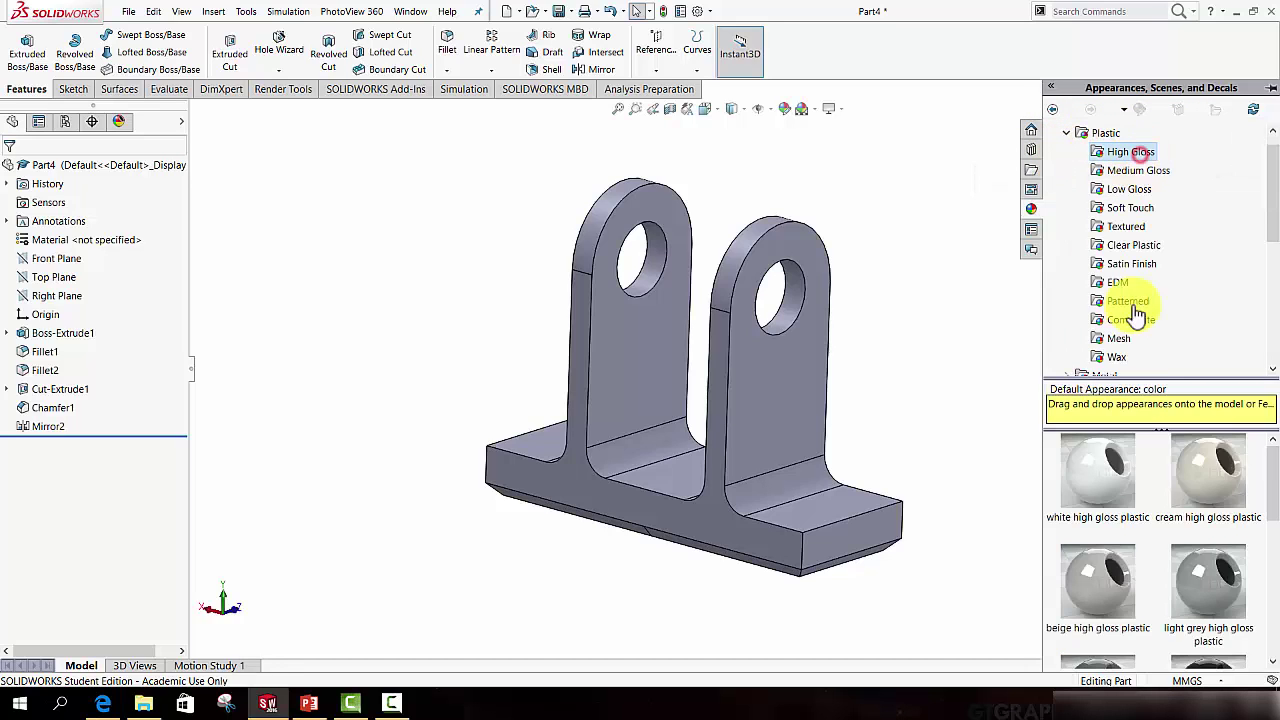
# Step: Apply the yellow high gloss plastic appearance to the whole part
pyautogui.scroll(-3, 1210, 527)
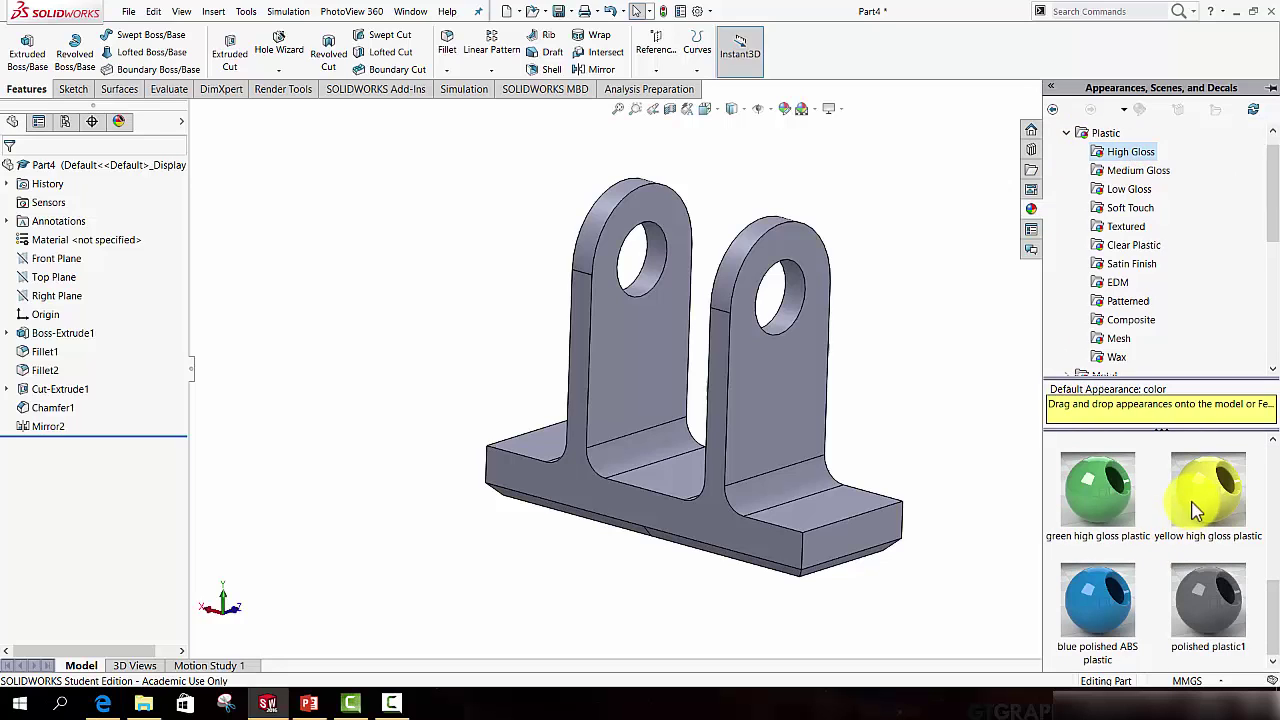
pyautogui.moveTo(1190, 520); pyautogui.dragTo(753, 363)
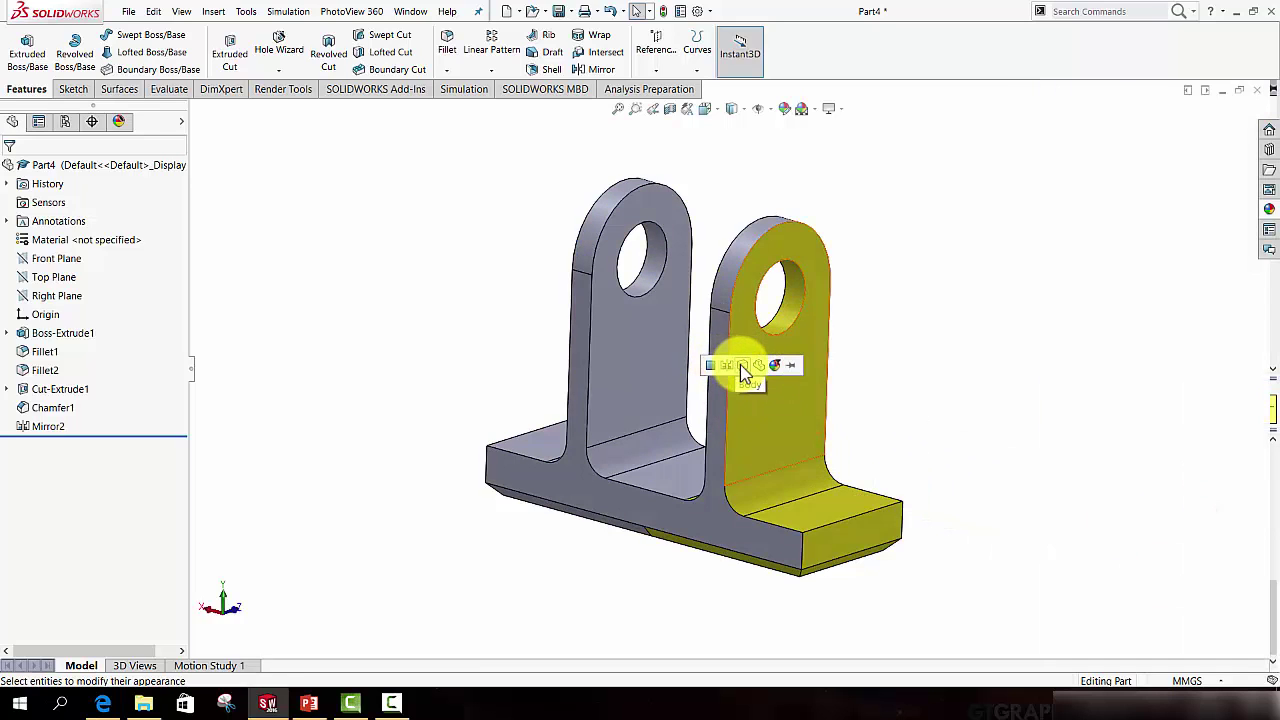
pyautogui.click(761, 368)
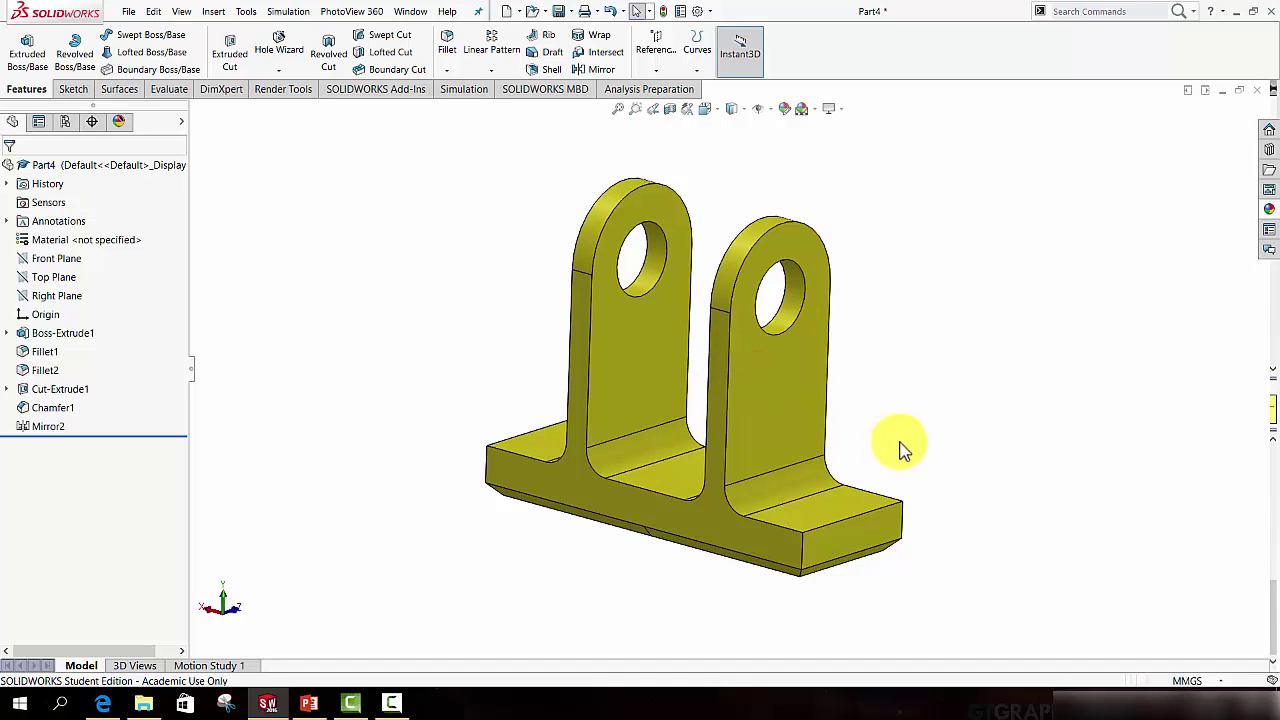
pyautogui.moveTo(897, 449); pyautogui.dragTo(870, 430, button='middle')
pyautogui.moveTo(795, 375)
pyautogui.mouseDown(button='middle')
pyautogui.moveTo(786, 366)
pyautogui.moveTo(772, 391)
pyautogui.moveTo(783, 404)
pyautogui.moveTo(779, 386)
pyautogui.mouseUp(button='middle')
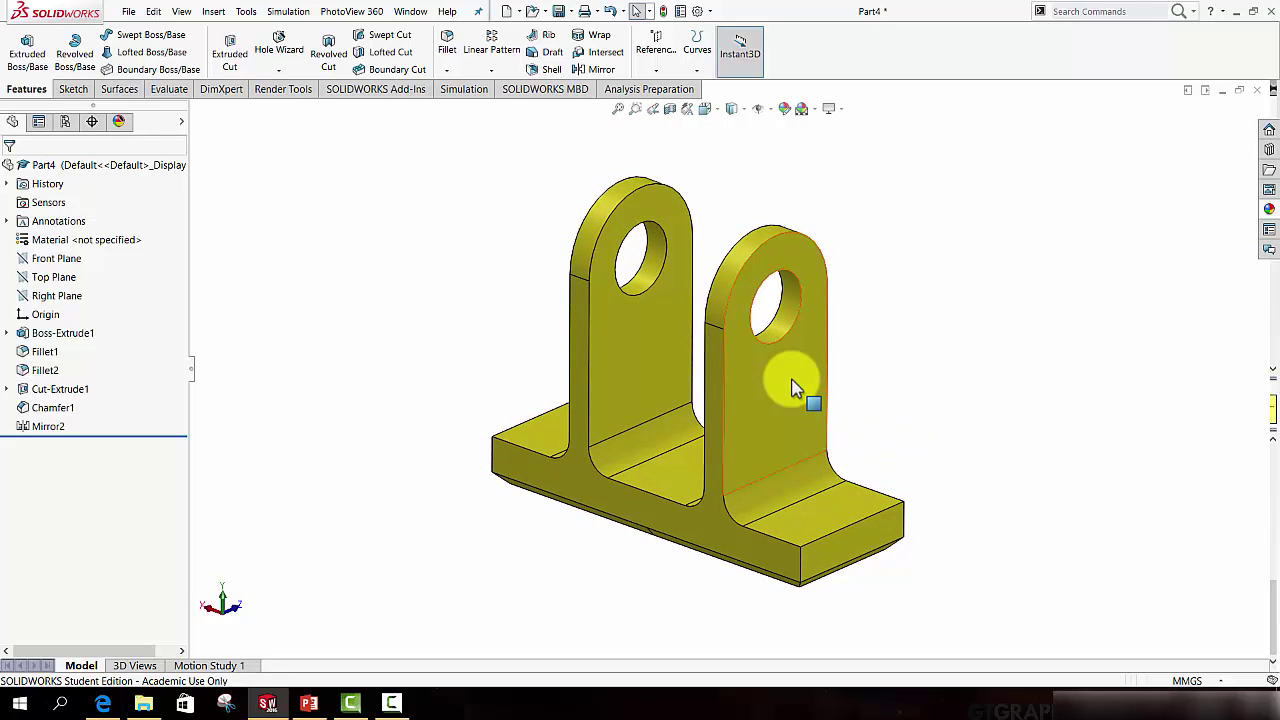